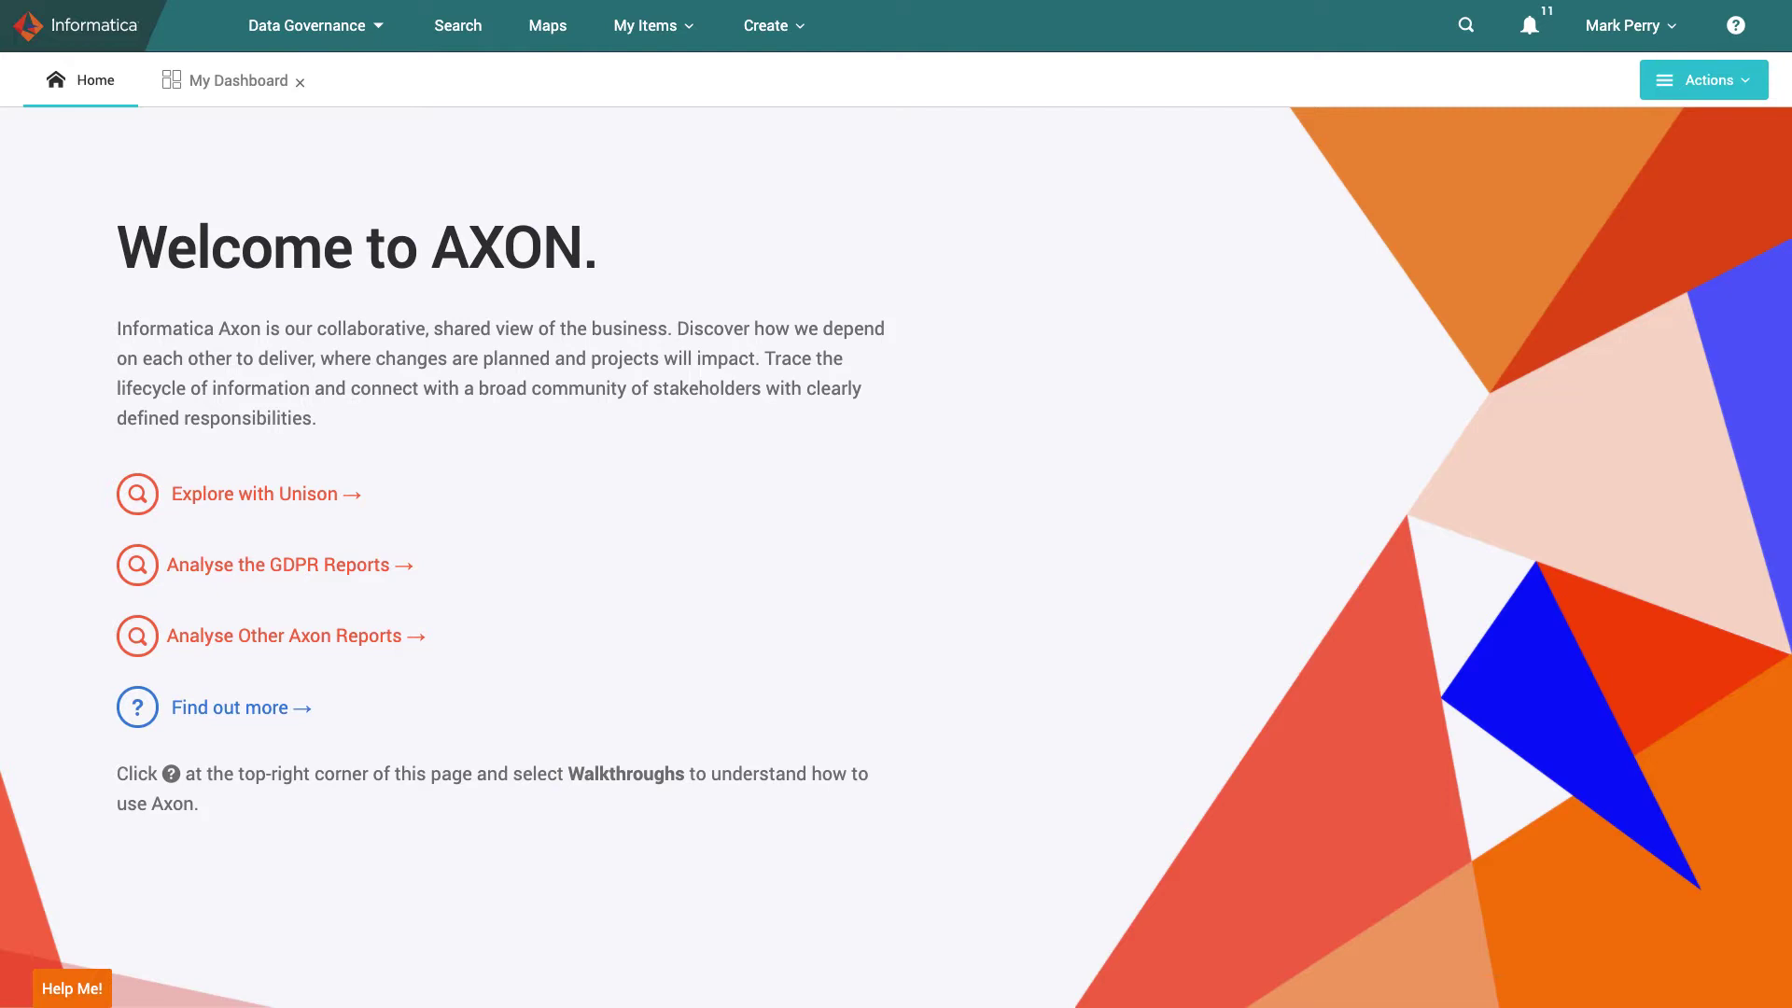
- Open My Dashboard and expand My Data to list Customer Insights, Party Analytics and Contract Analytics
{"action": "left_click", "coordinate": [227, 89]}
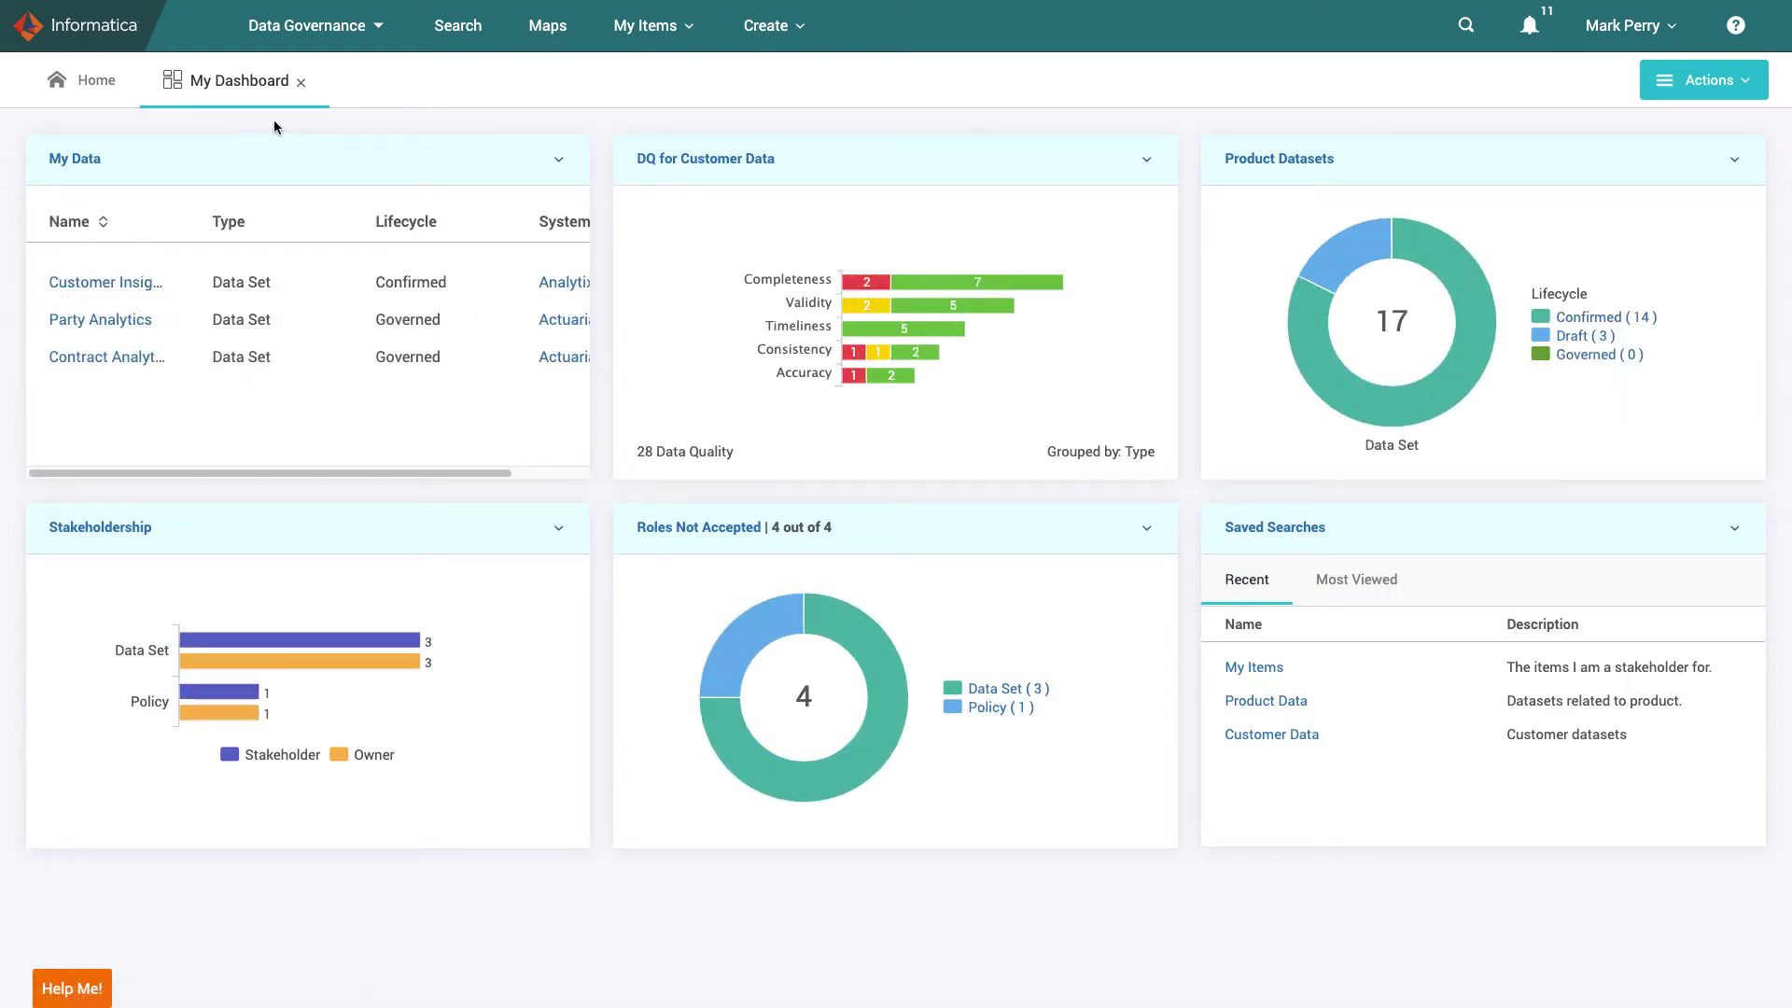
{"action": "left_click", "coordinate": [93, 168]}
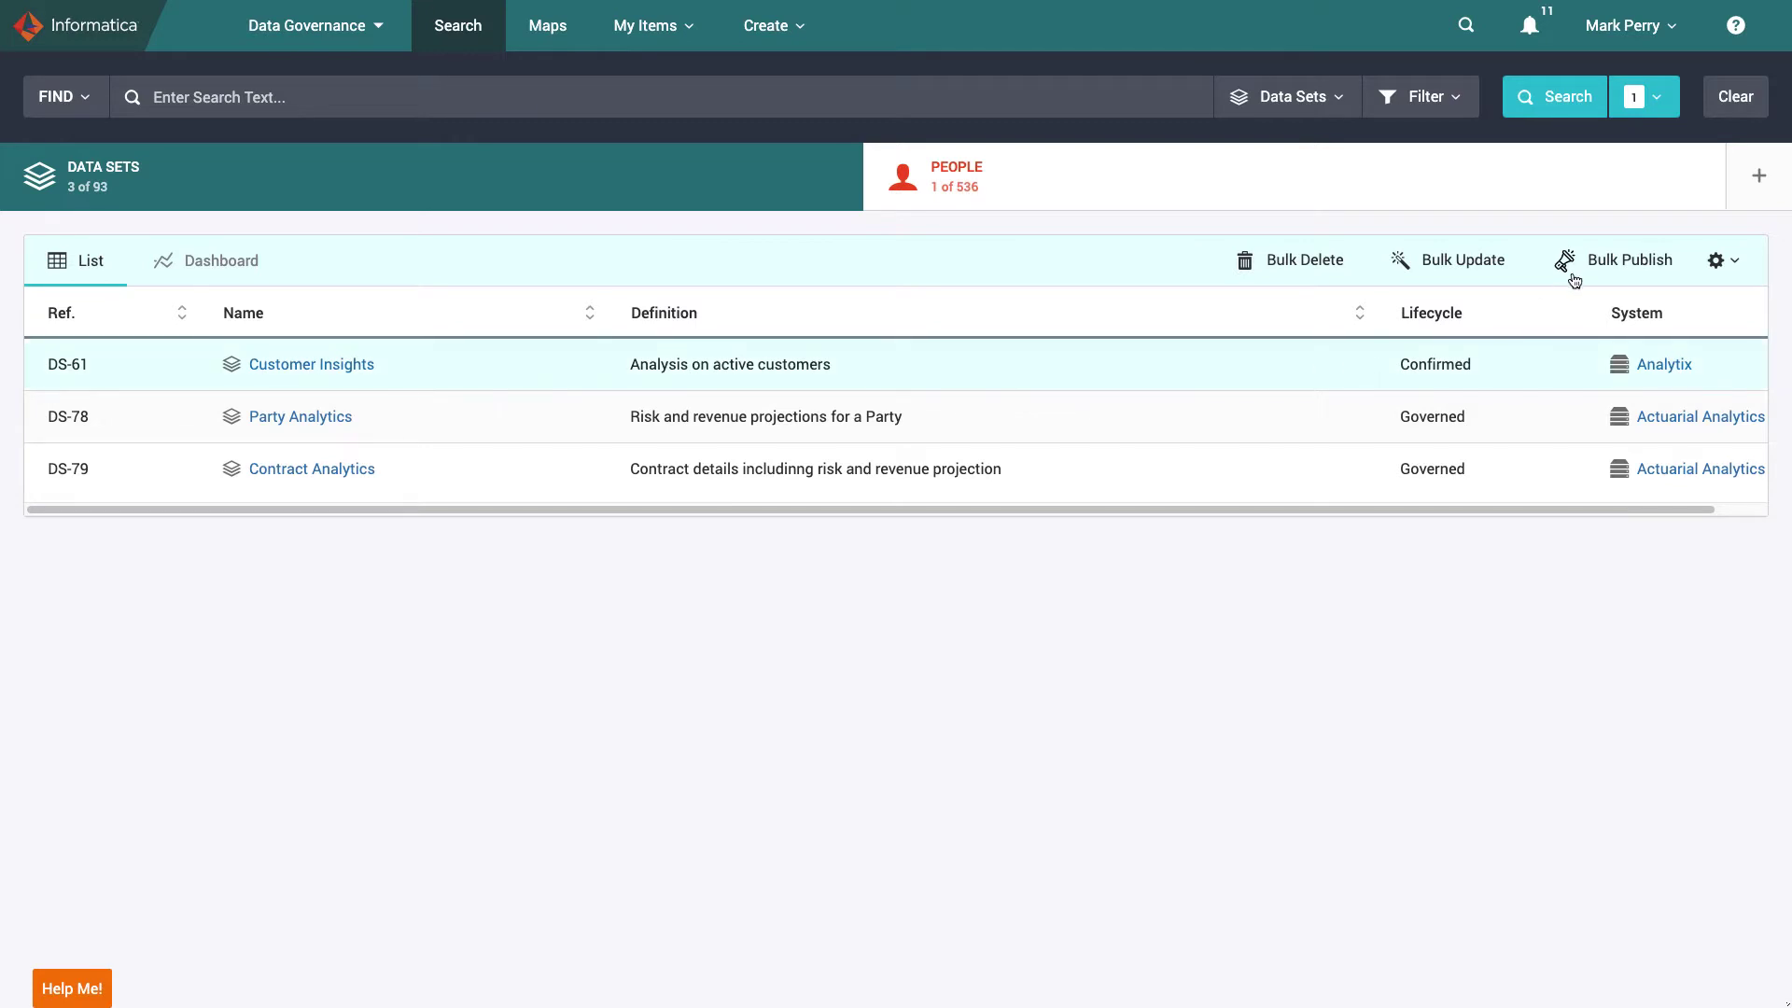
- Bulk-publish Customer Insights under Marketing Data > Marketing Analytics with numbering prefix CI
{"action": "left_click", "coordinate": [1639, 269]}
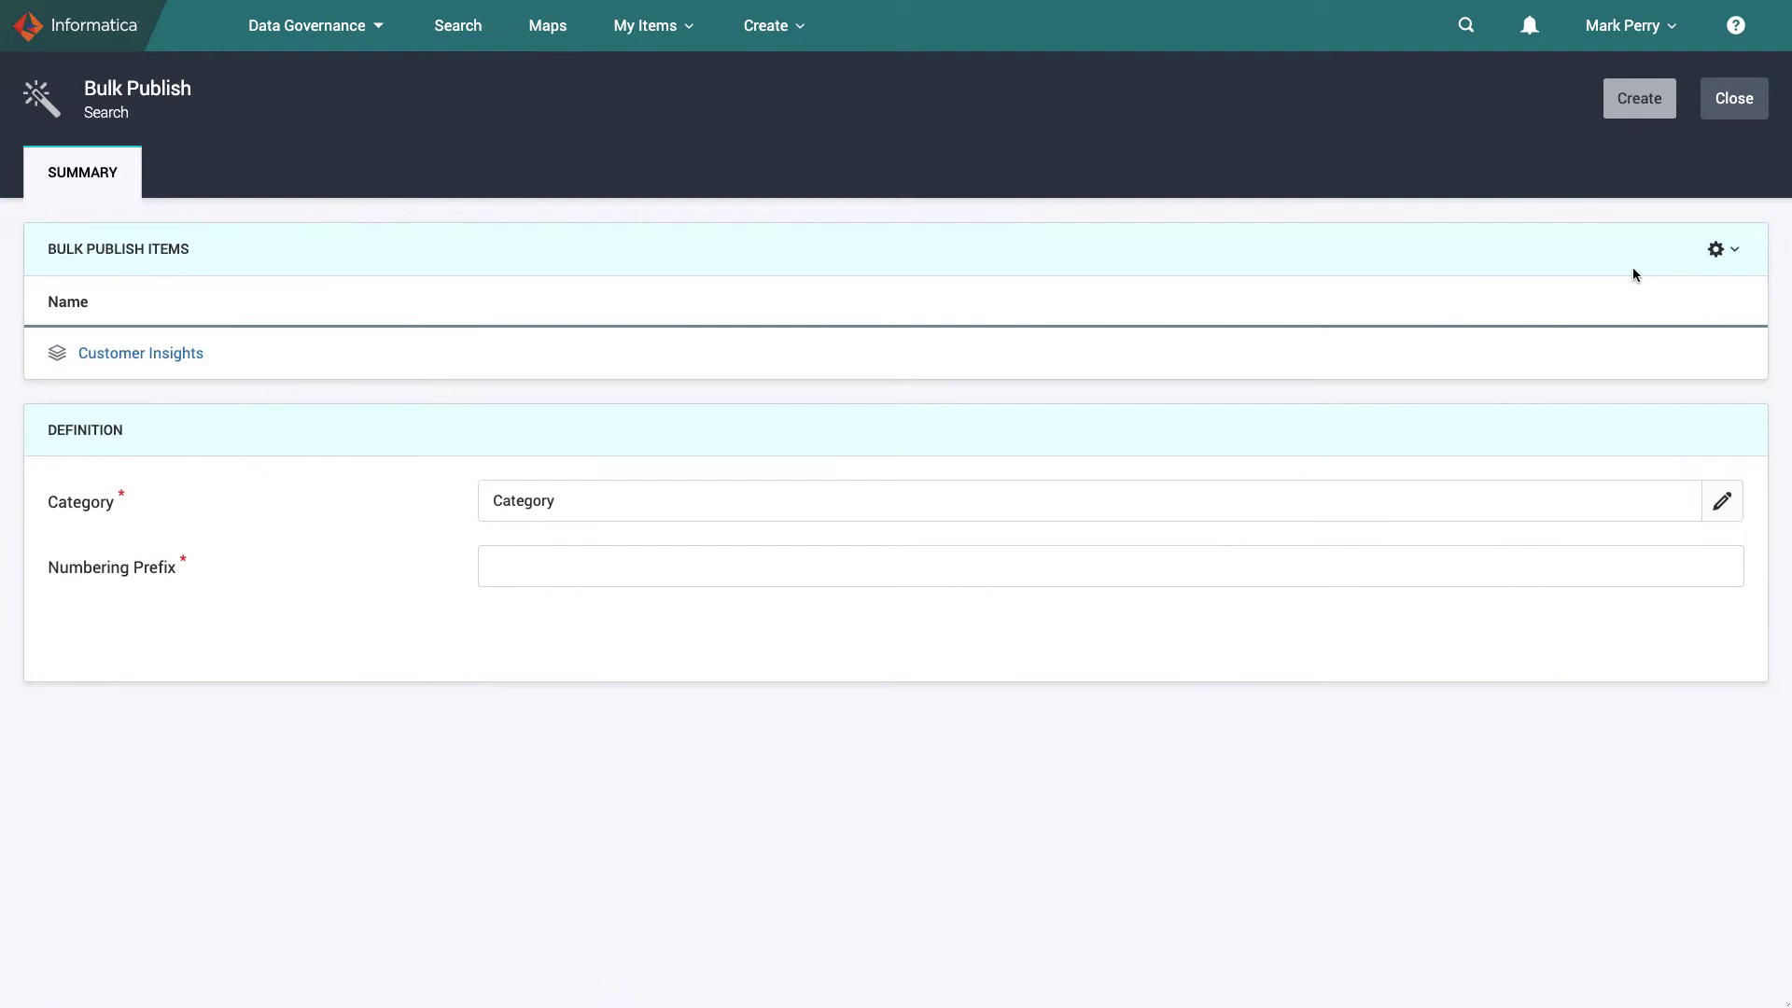
{"action": "left_click", "coordinate": [771, 498]}
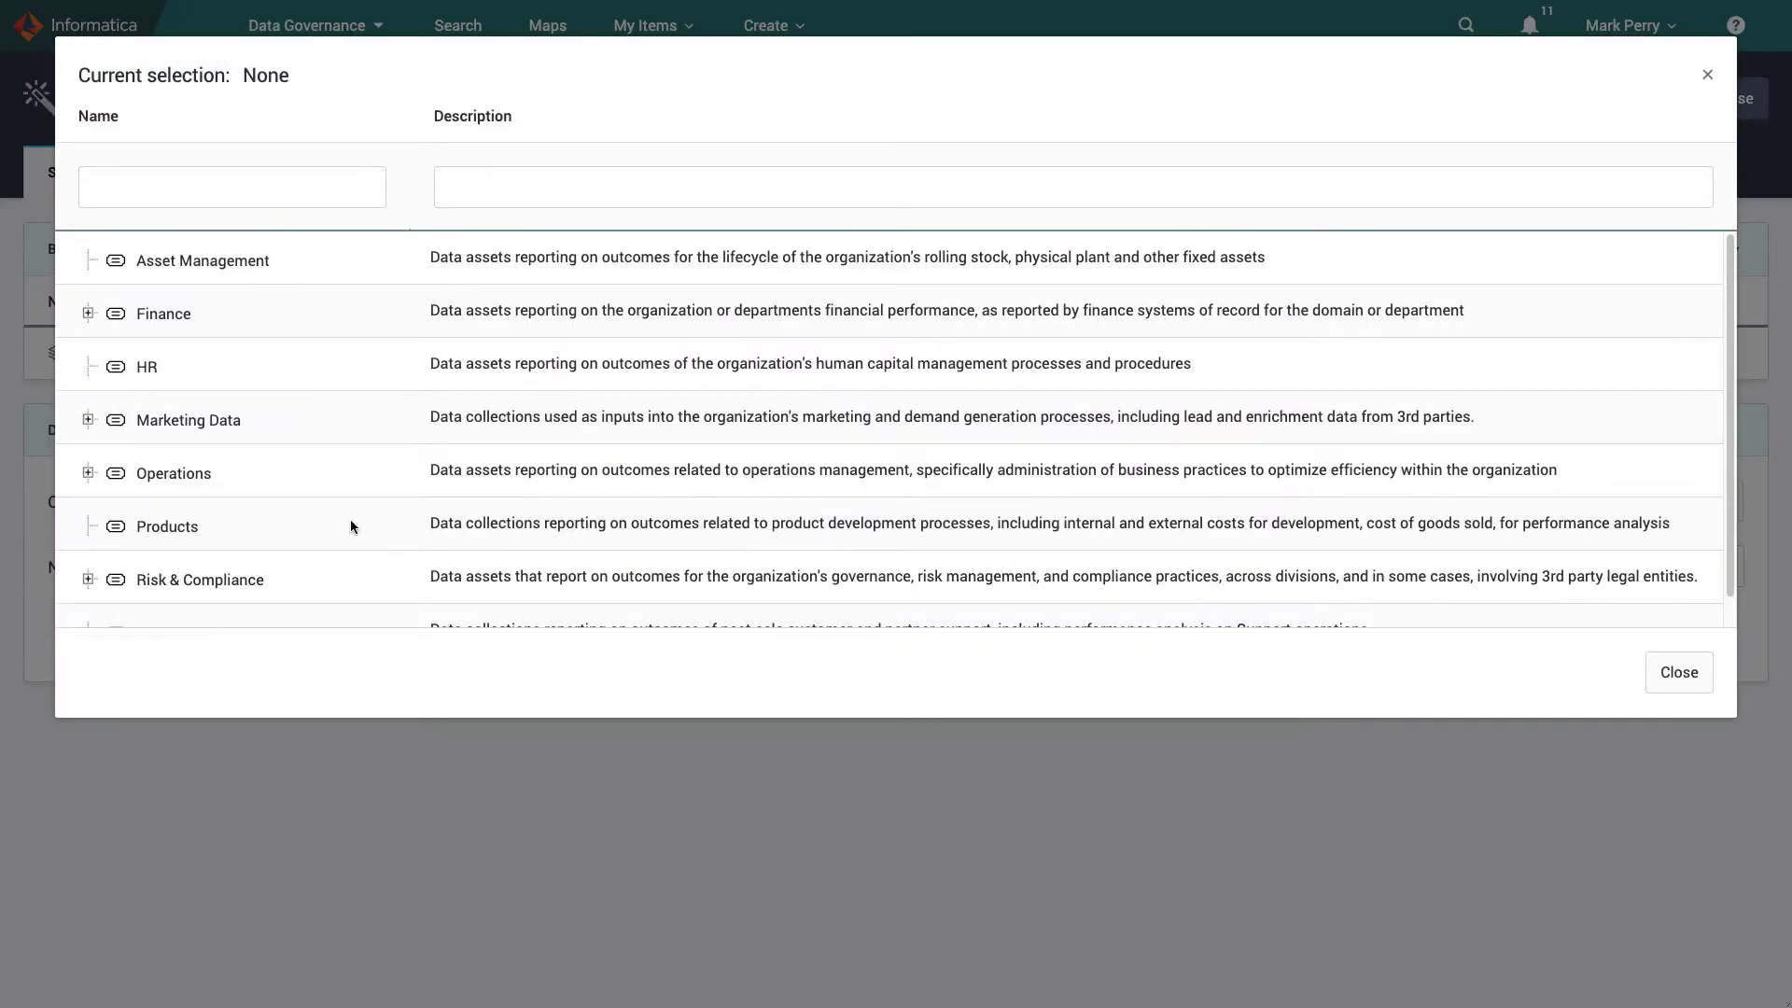
{"action": "left_click", "coordinate": [88, 420]}
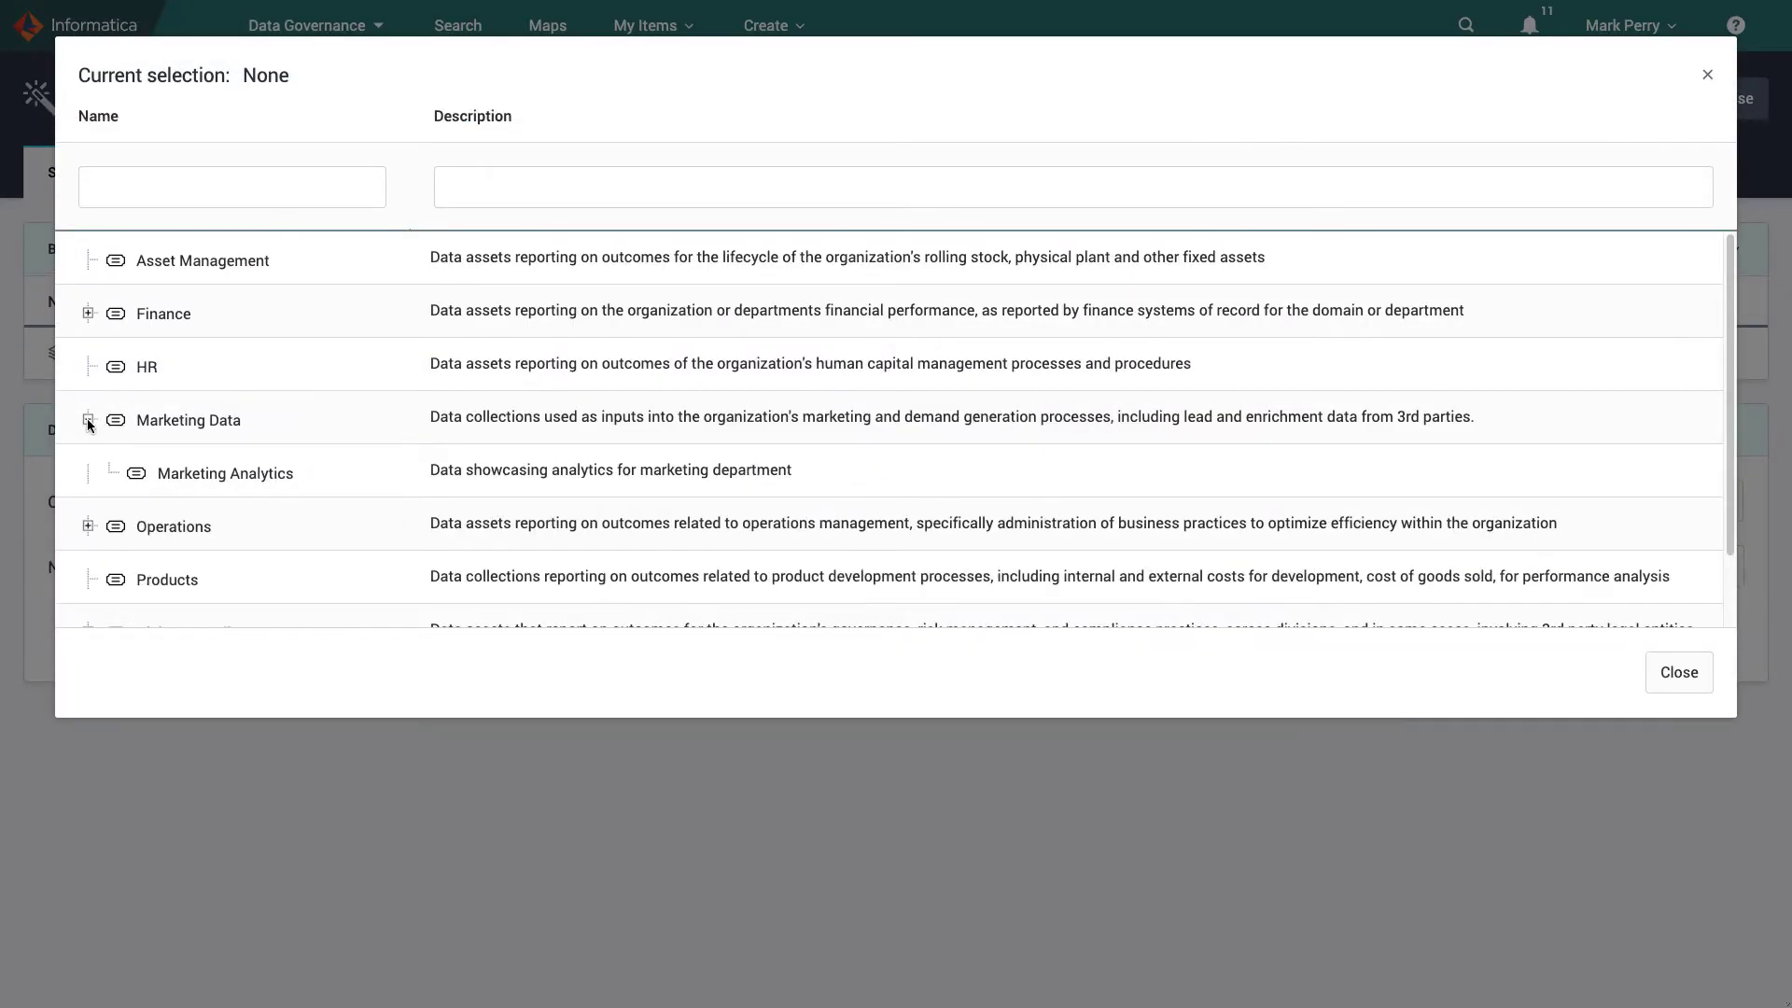
{"action": "double_click", "coordinate": [334, 470]}
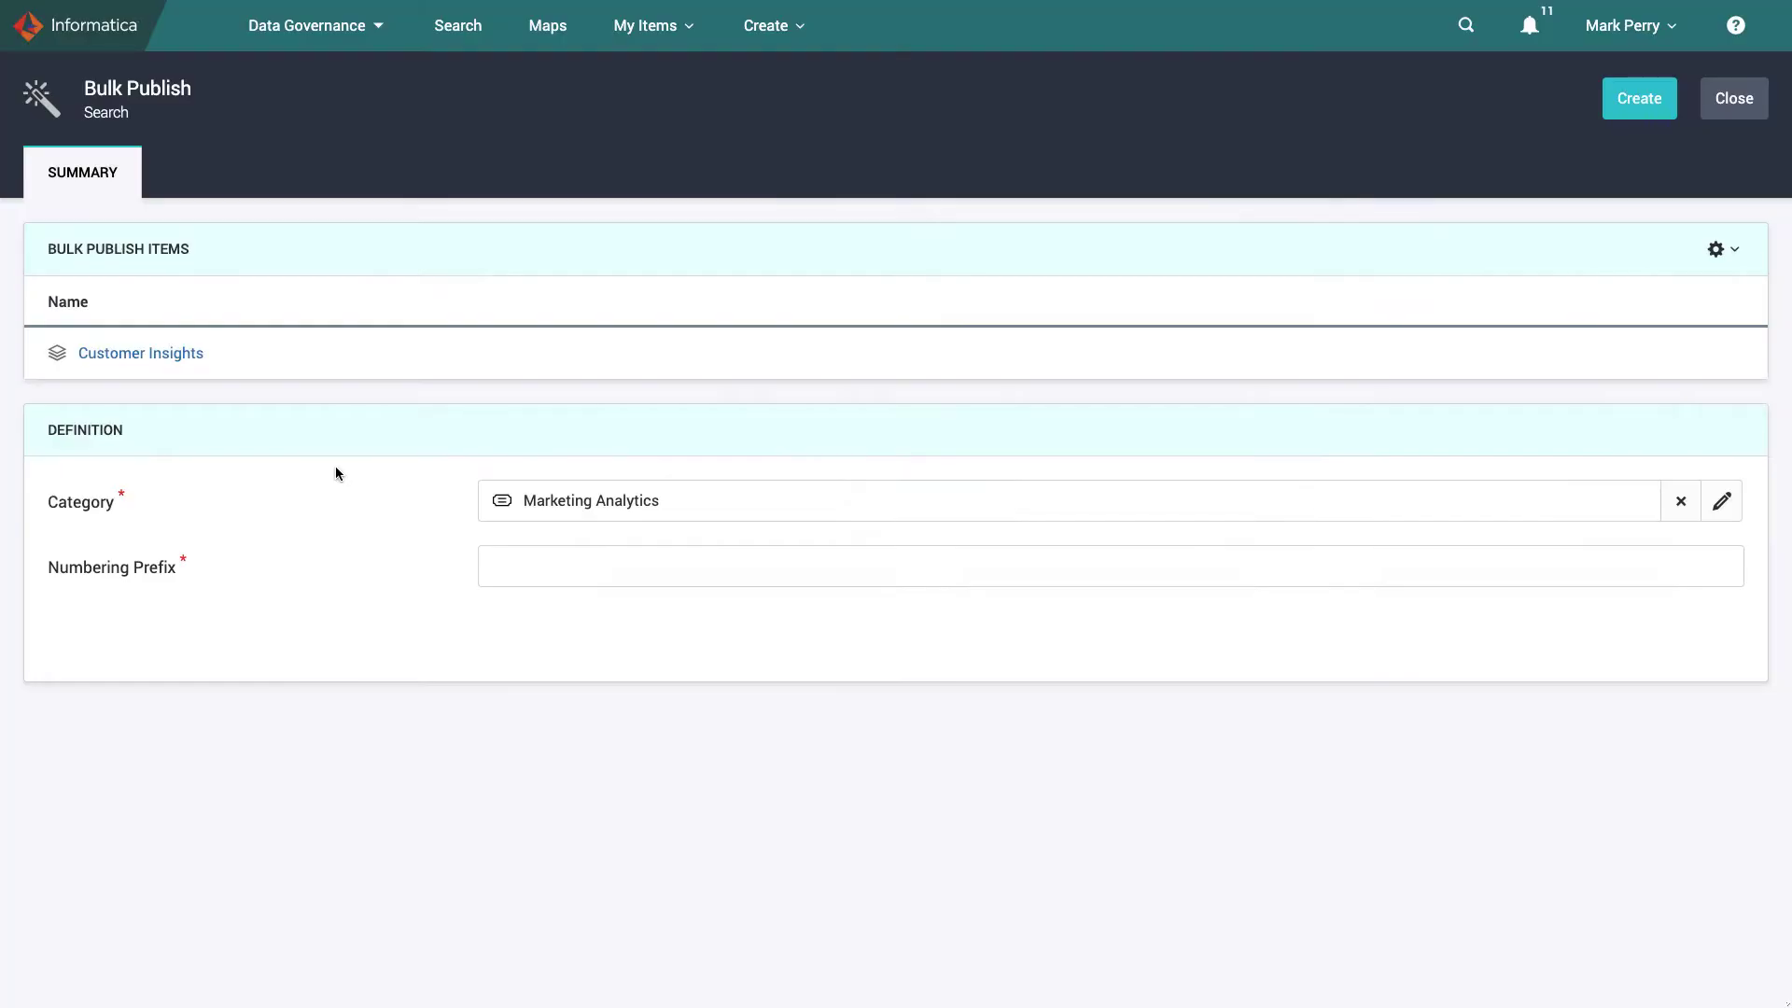
{"action": "left_click", "coordinate": [544, 560]}
{"action": "type", "text": "CI"}
- Publish Customer Insights and browse the Data Marketplace's Marketing Data > Marketing Analytics collections
{"action": "left_click", "coordinate": [1640, 109]}
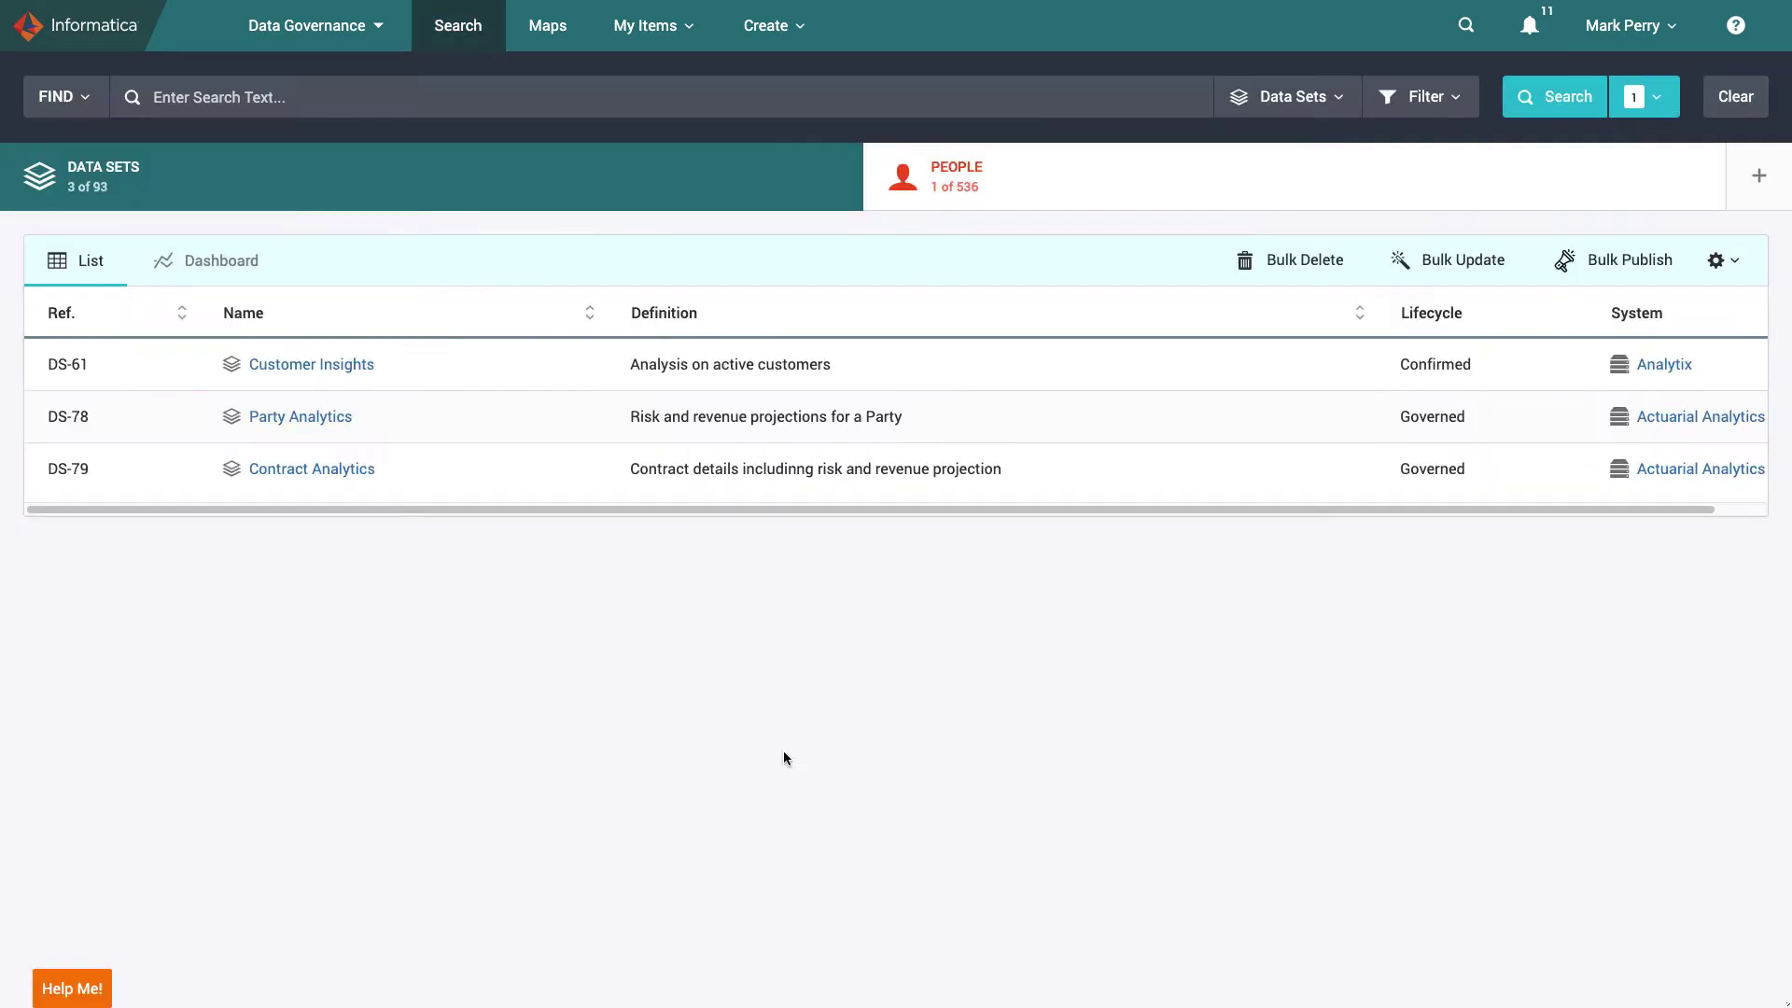
{"action": "left_click", "coordinate": [380, 42]}
{"action": "left_click", "coordinate": [356, 127]}
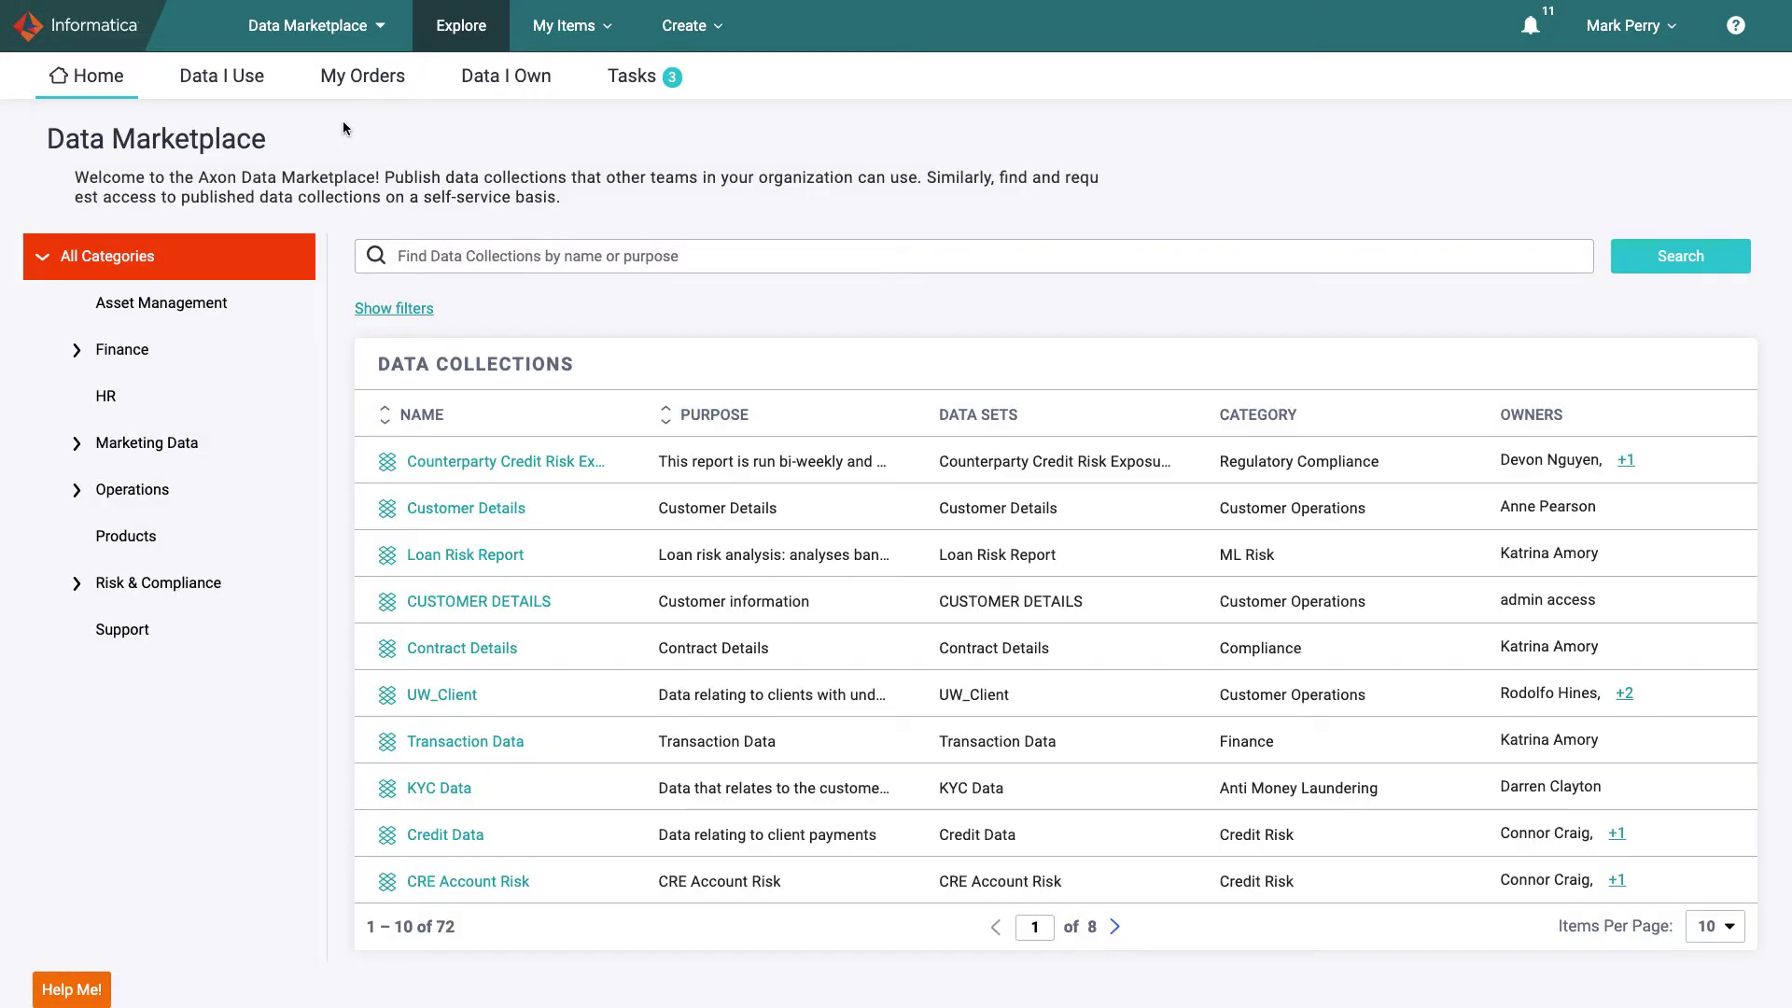
{"action": "left_click", "coordinate": [76, 444]}
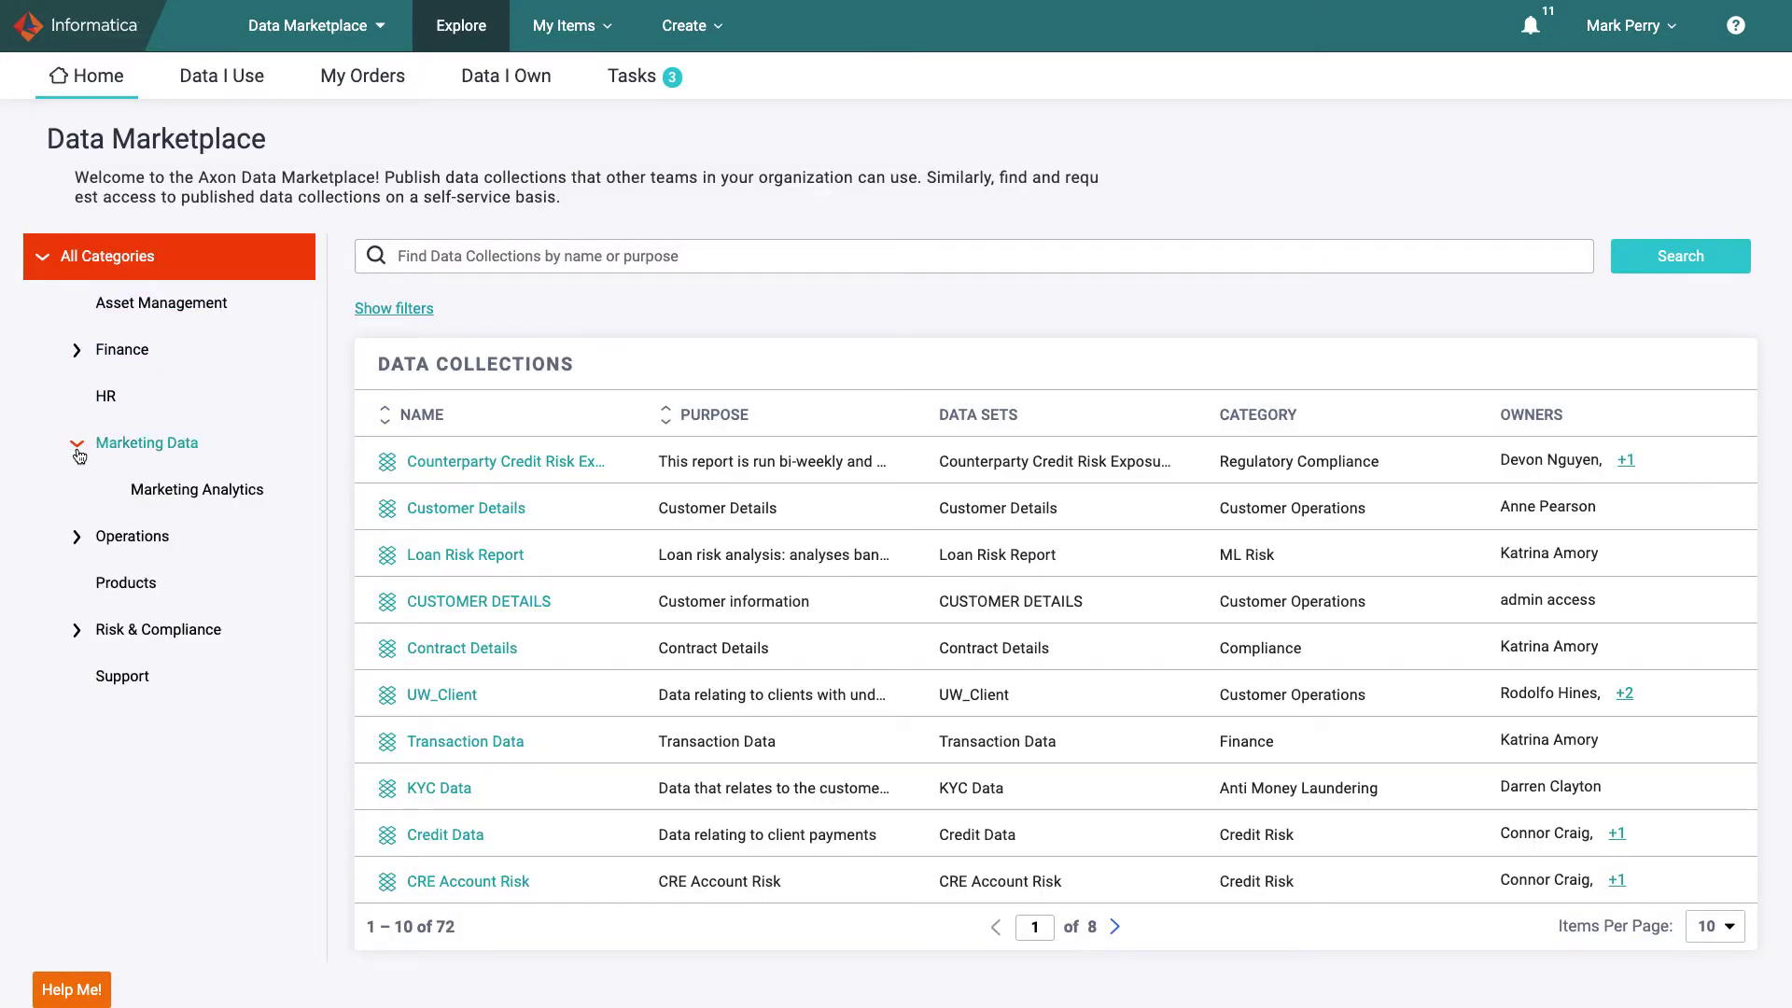
{"action": "left_click", "coordinate": [253, 492]}
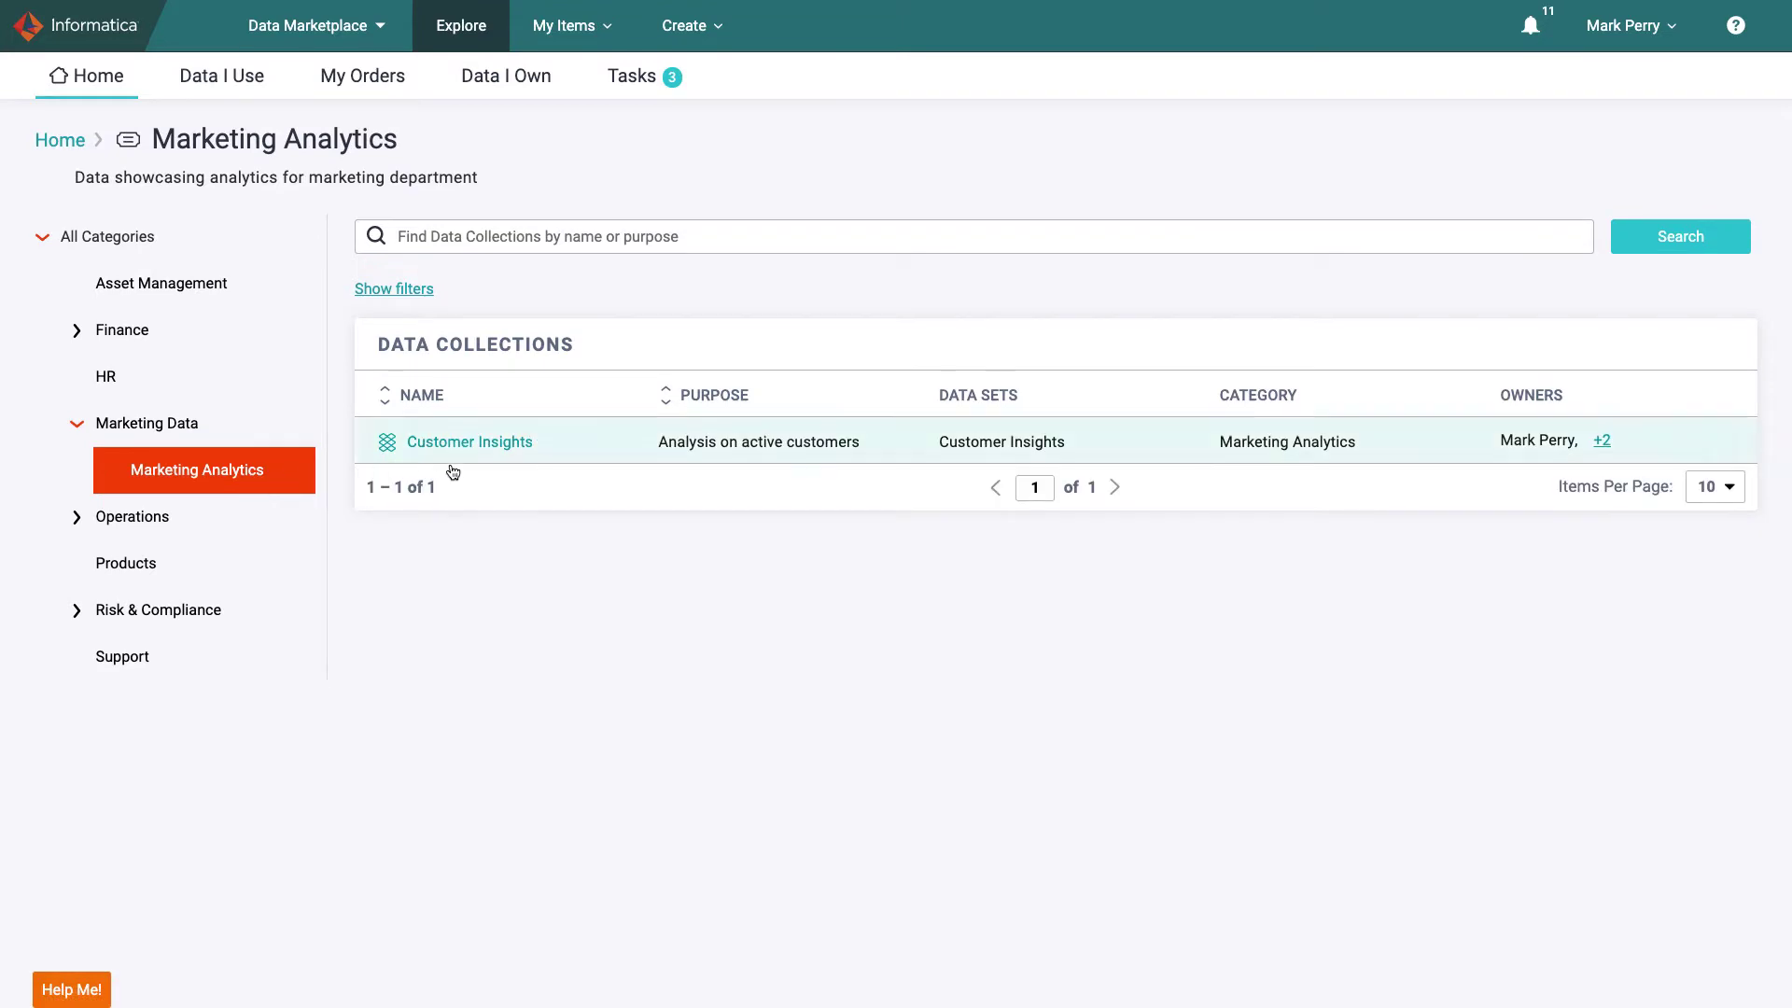
- Open Customer Insights and review its 92% data quality breakdown, attributes and delivery options
{"action": "left_click", "coordinate": [520, 444]}
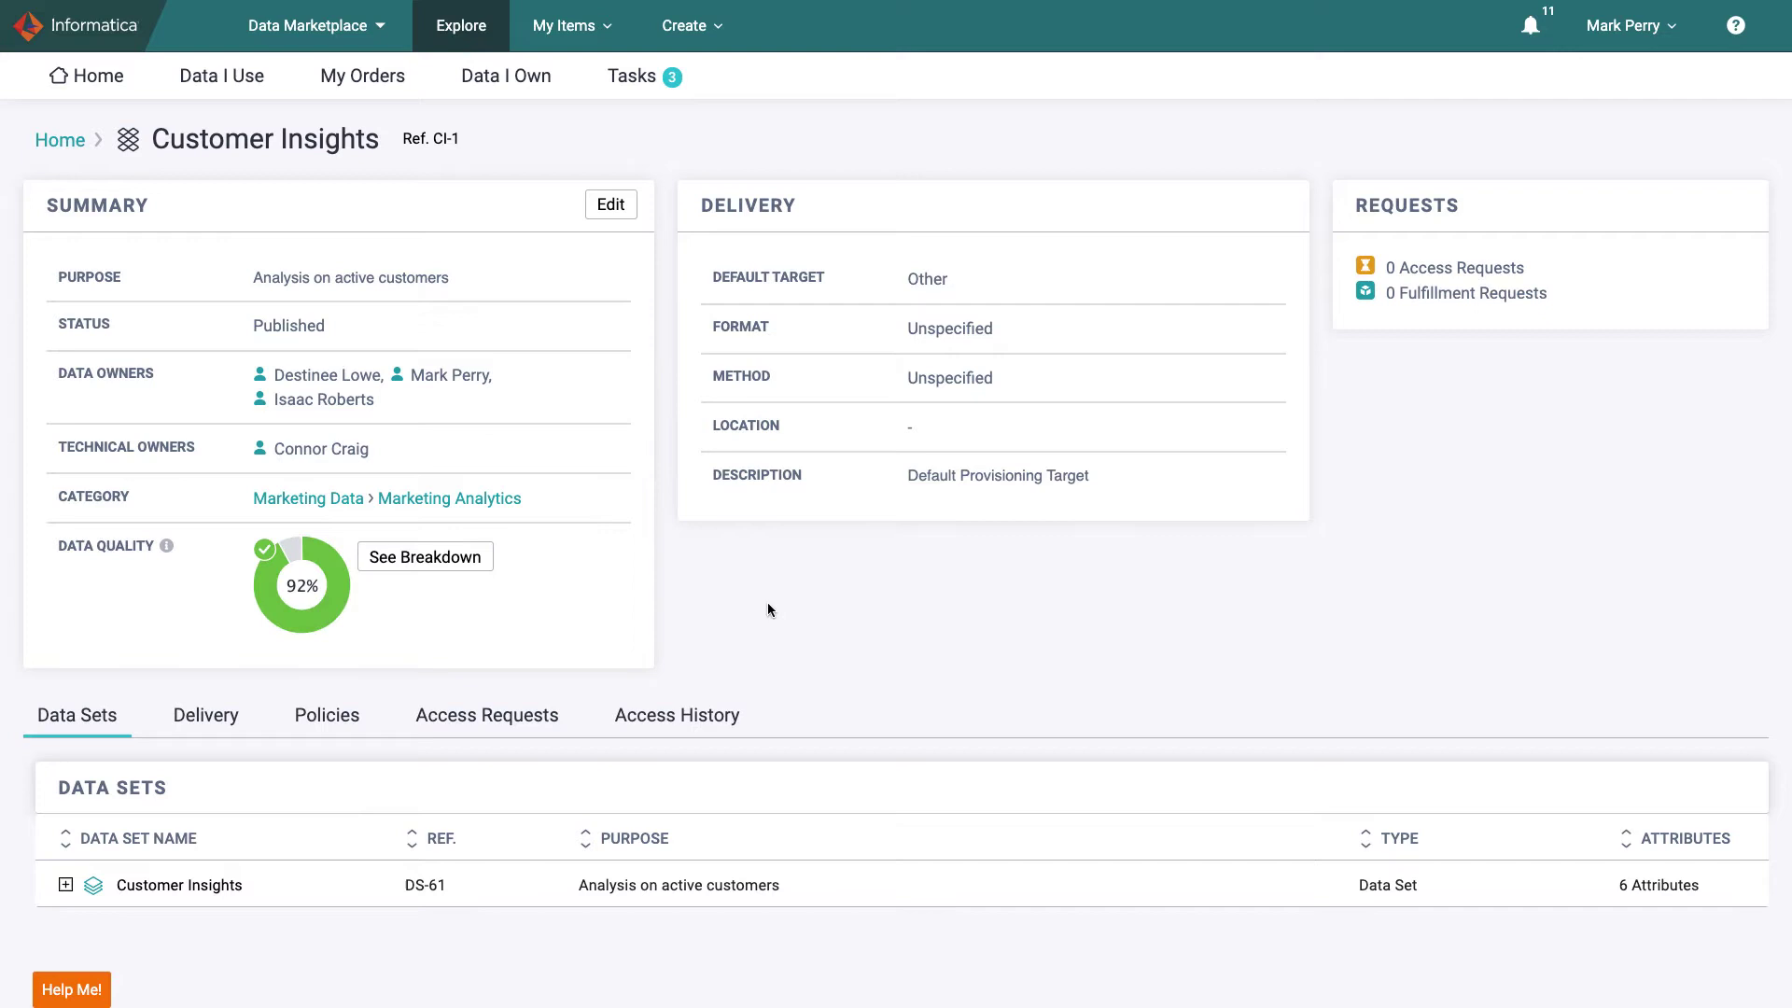
{"action": "left_click", "coordinate": [471, 563]}
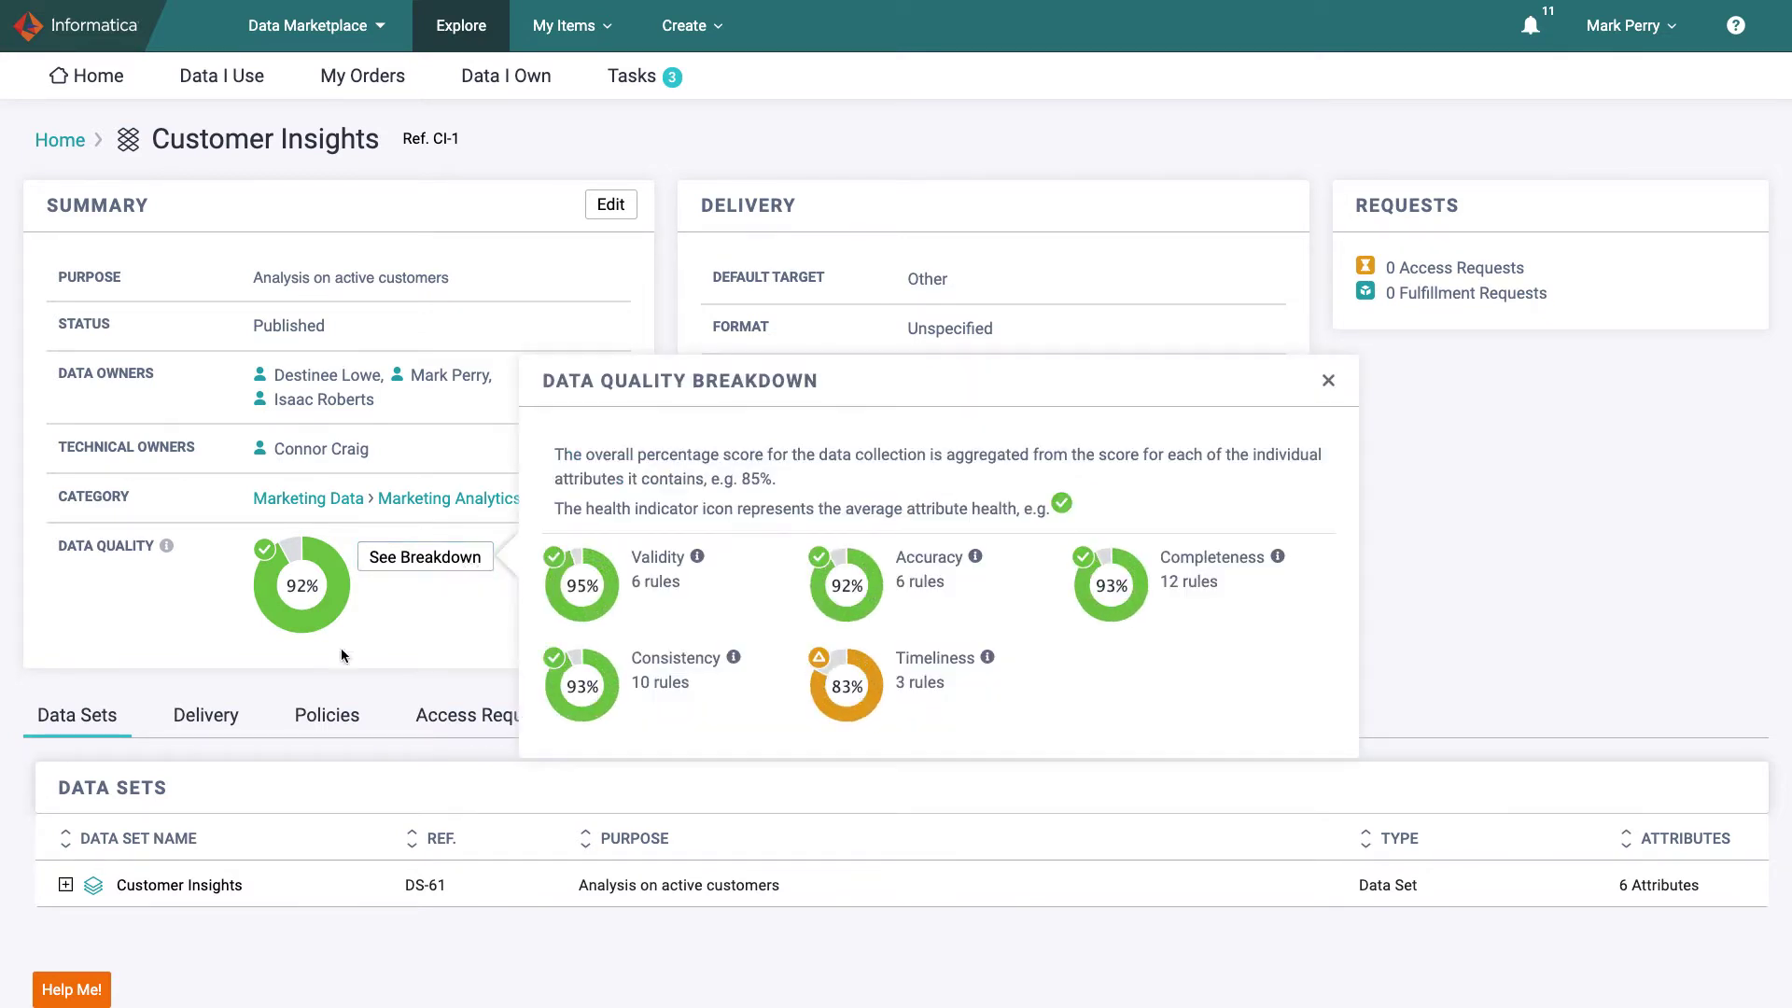
{"action": "left_click", "coordinate": [66, 885]}
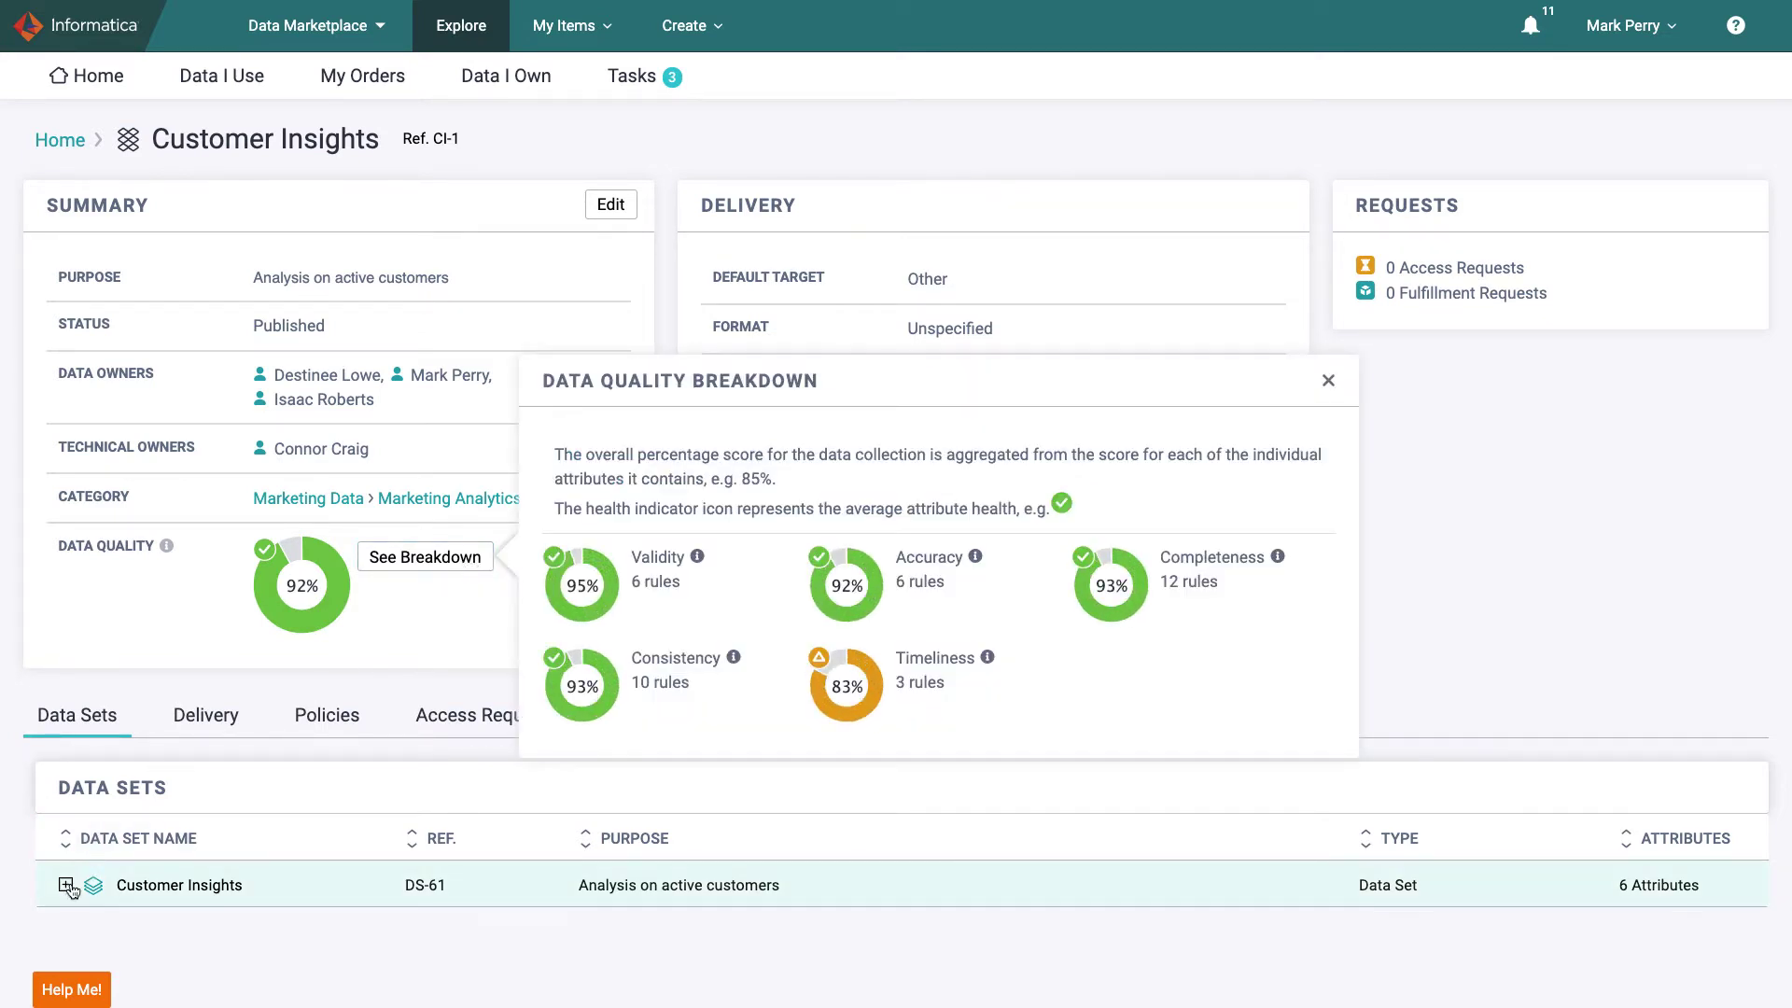
{"action": "left_click", "coordinate": [1450, 665]}
{"action": "scroll", "coordinate": [1451, 685], "scroll_direction": "down", "scroll_amount": 3}
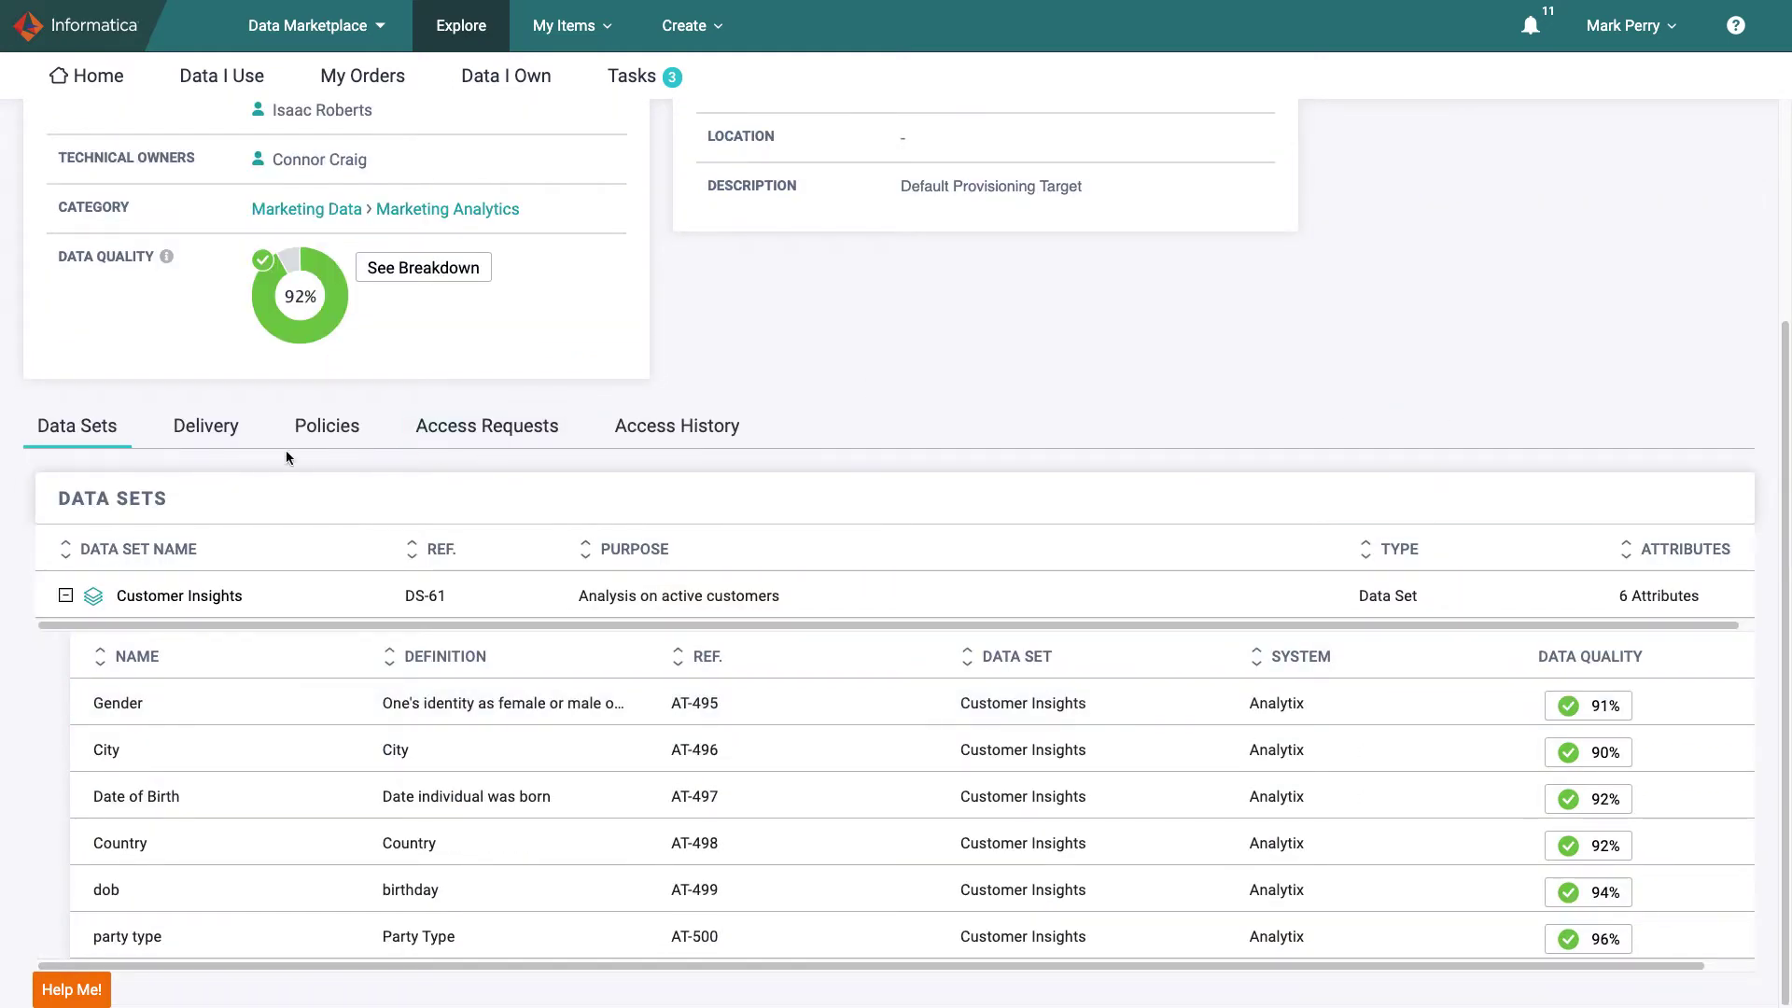
{"action": "left_click", "coordinate": [215, 441]}
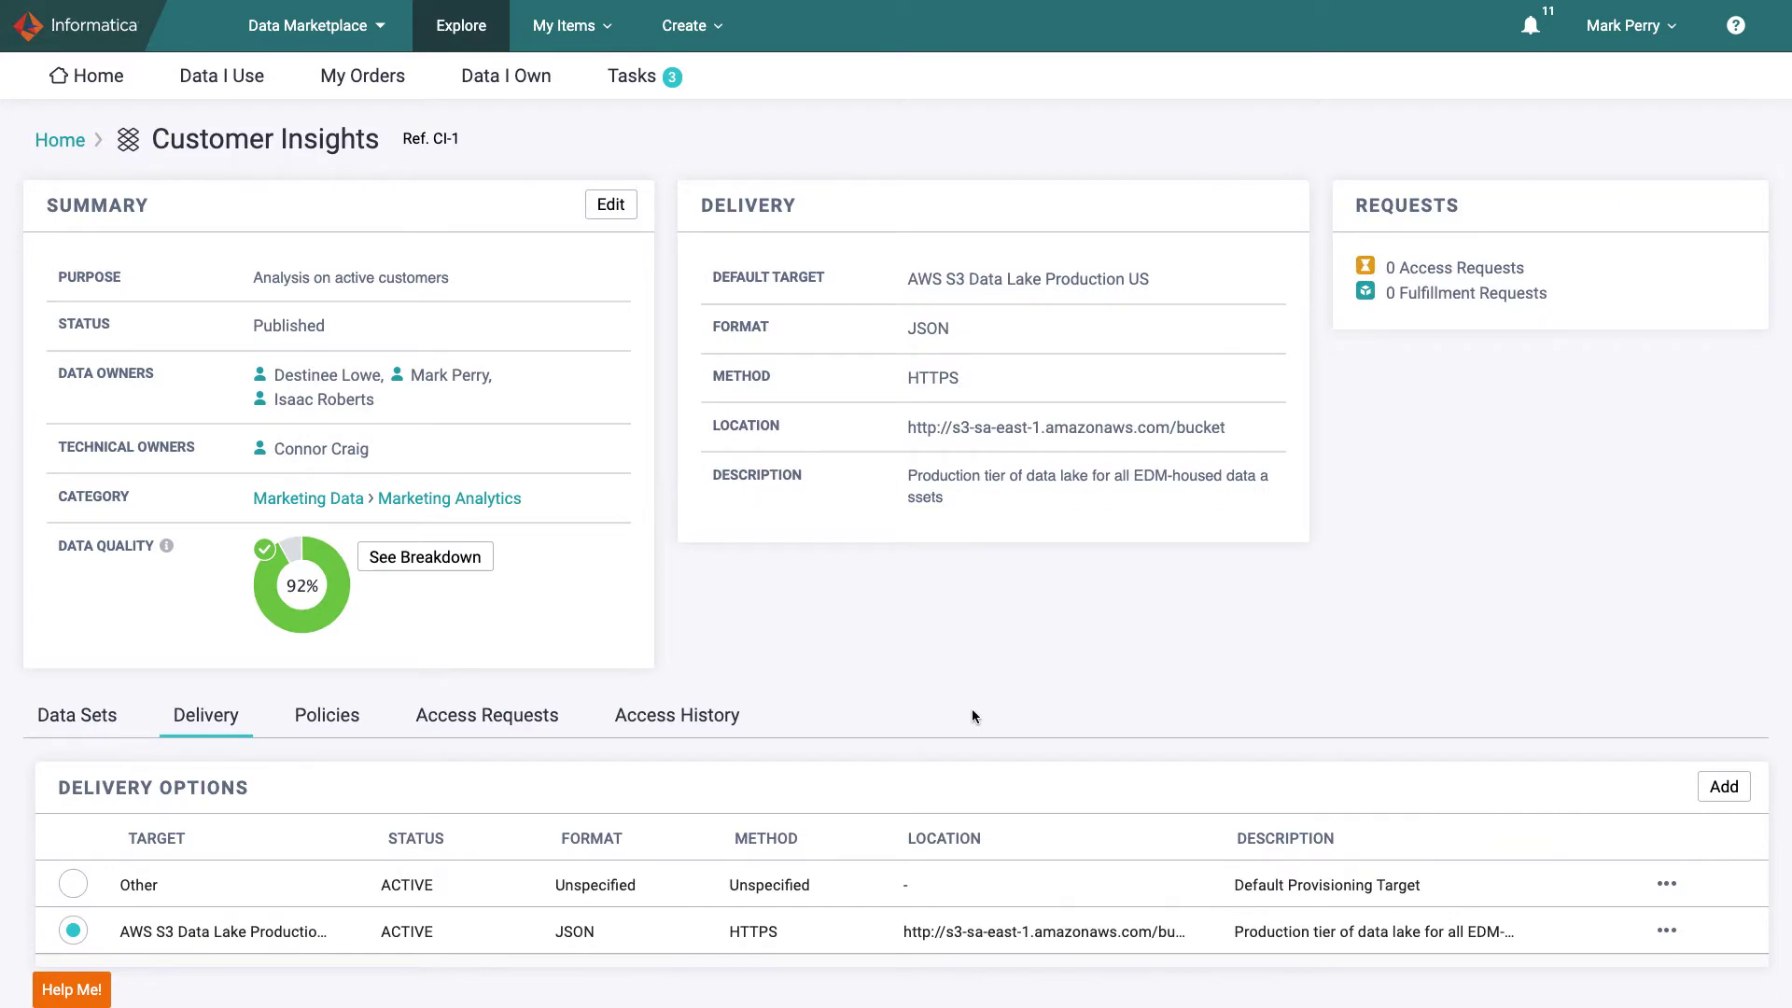
- Add an Active EDC-Provisioned Cloud Data Lake delivery option, XML over HTTPS, and make it default
{"action": "left_click", "coordinate": [1740, 797]}
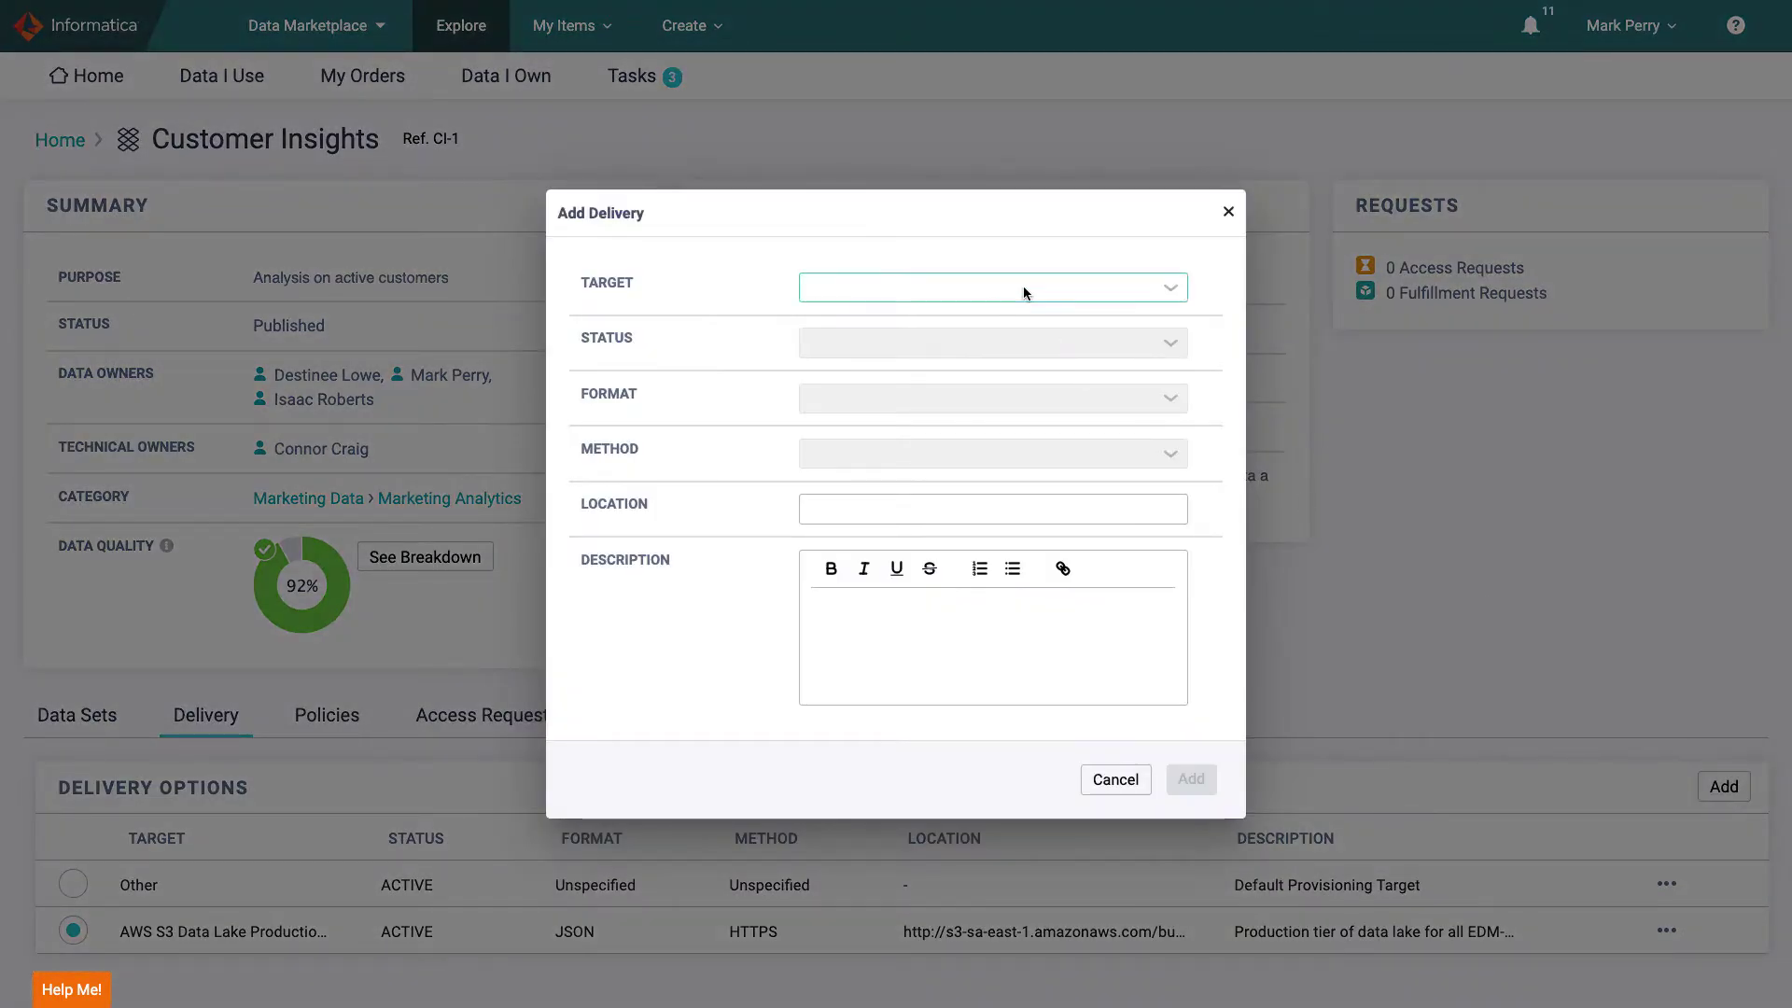
{"action": "left_click", "coordinate": [1024, 287]}
{"action": "left_click", "coordinate": [1023, 439]}
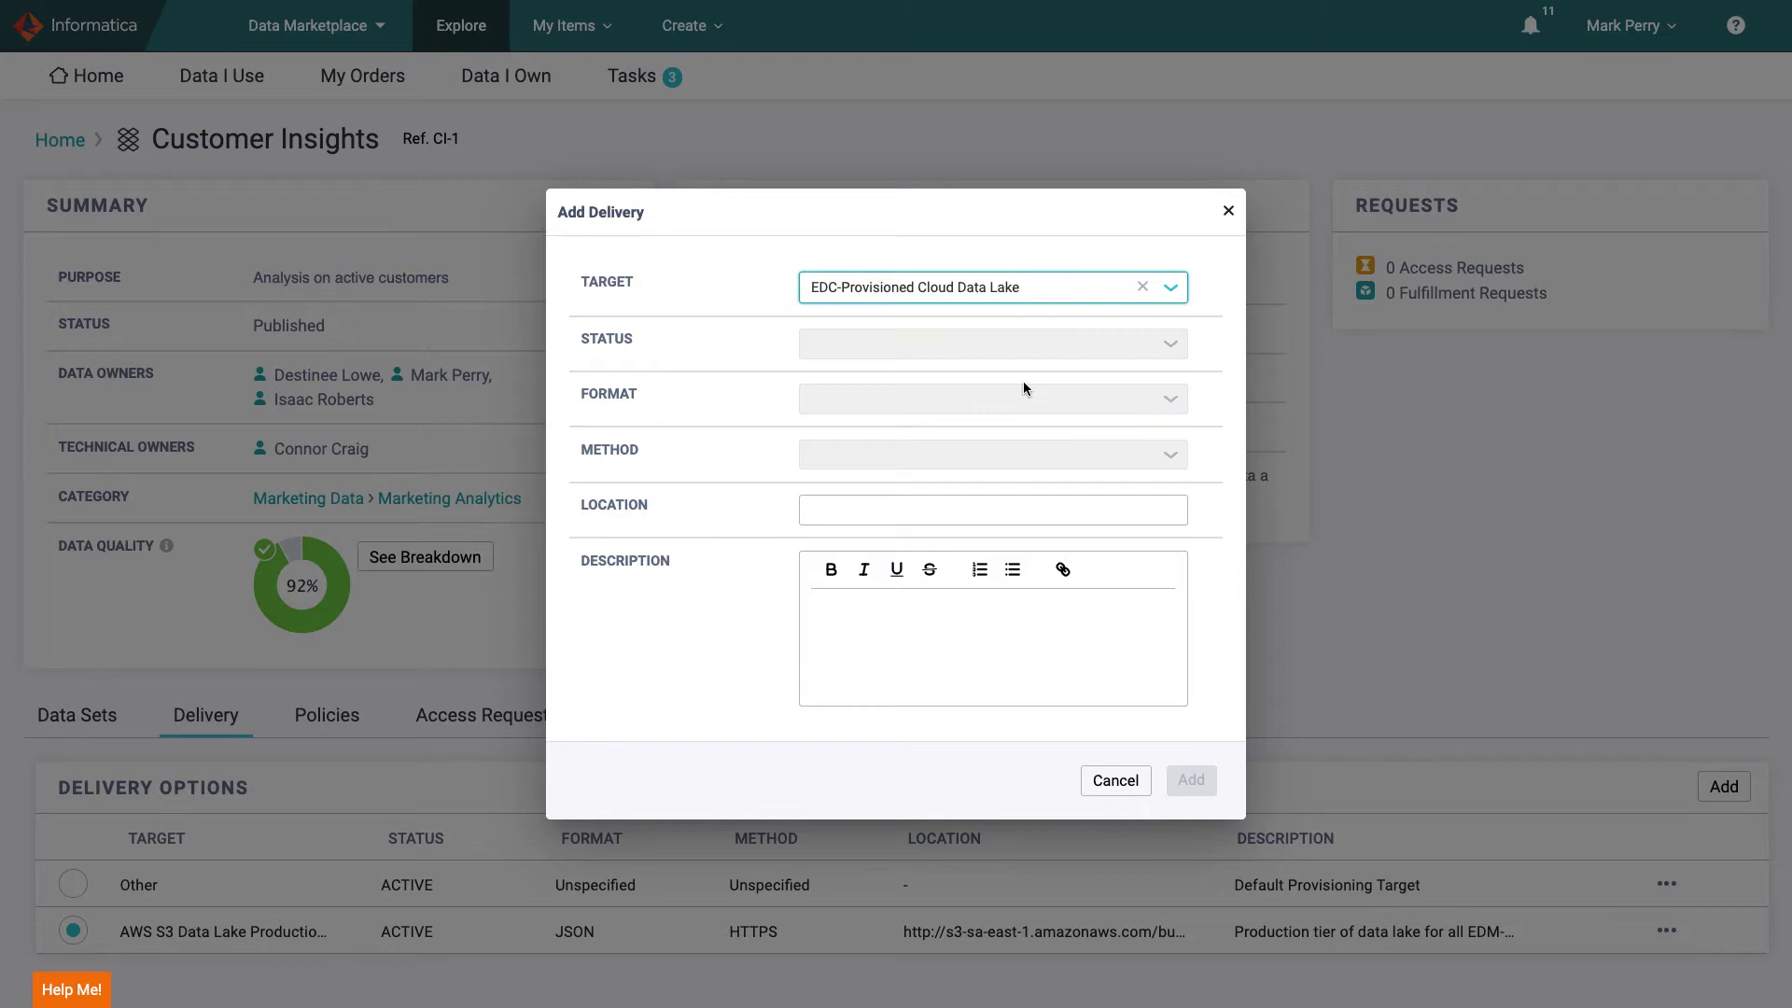
{"action": "left_click", "coordinate": [1022, 350]}
{"action": "left_click", "coordinate": [1030, 392]}
{"action": "left_click", "coordinate": [1022, 405]}
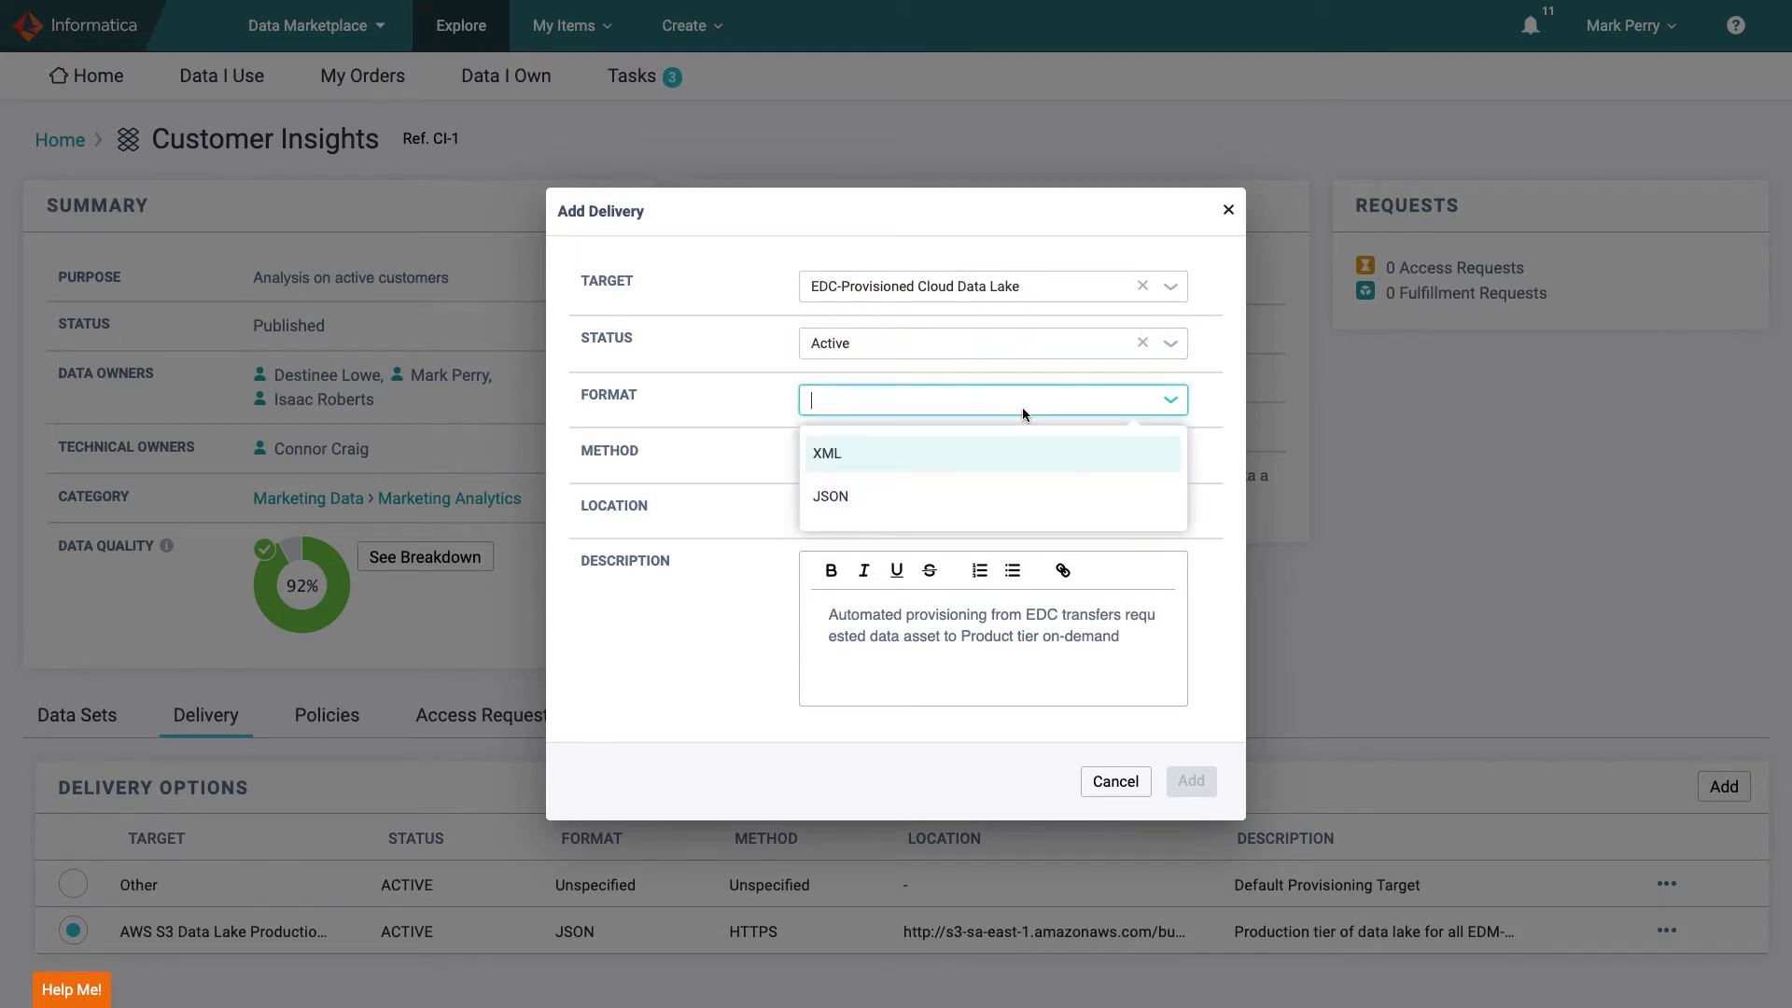
{"action": "left_click", "coordinate": [1016, 453]}
{"action": "left_click", "coordinate": [1022, 456]}
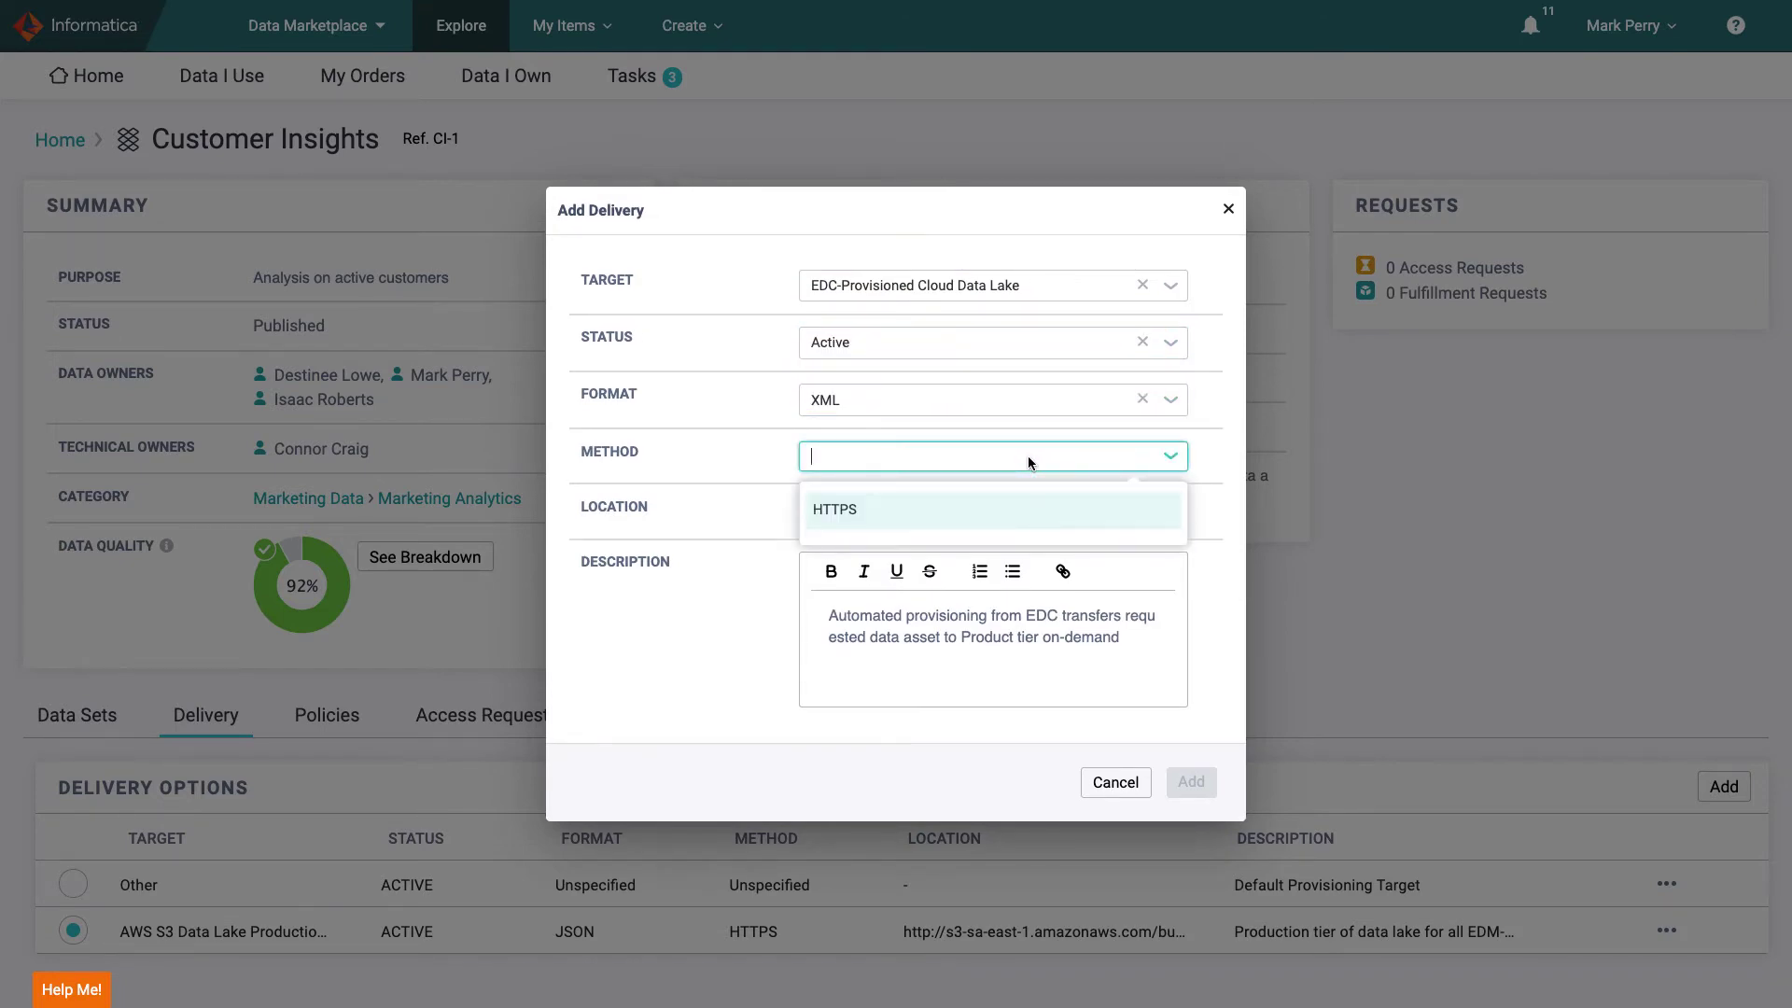
{"action": "left_click", "coordinate": [1021, 524]}
{"action": "left_click", "coordinate": [1190, 782]}
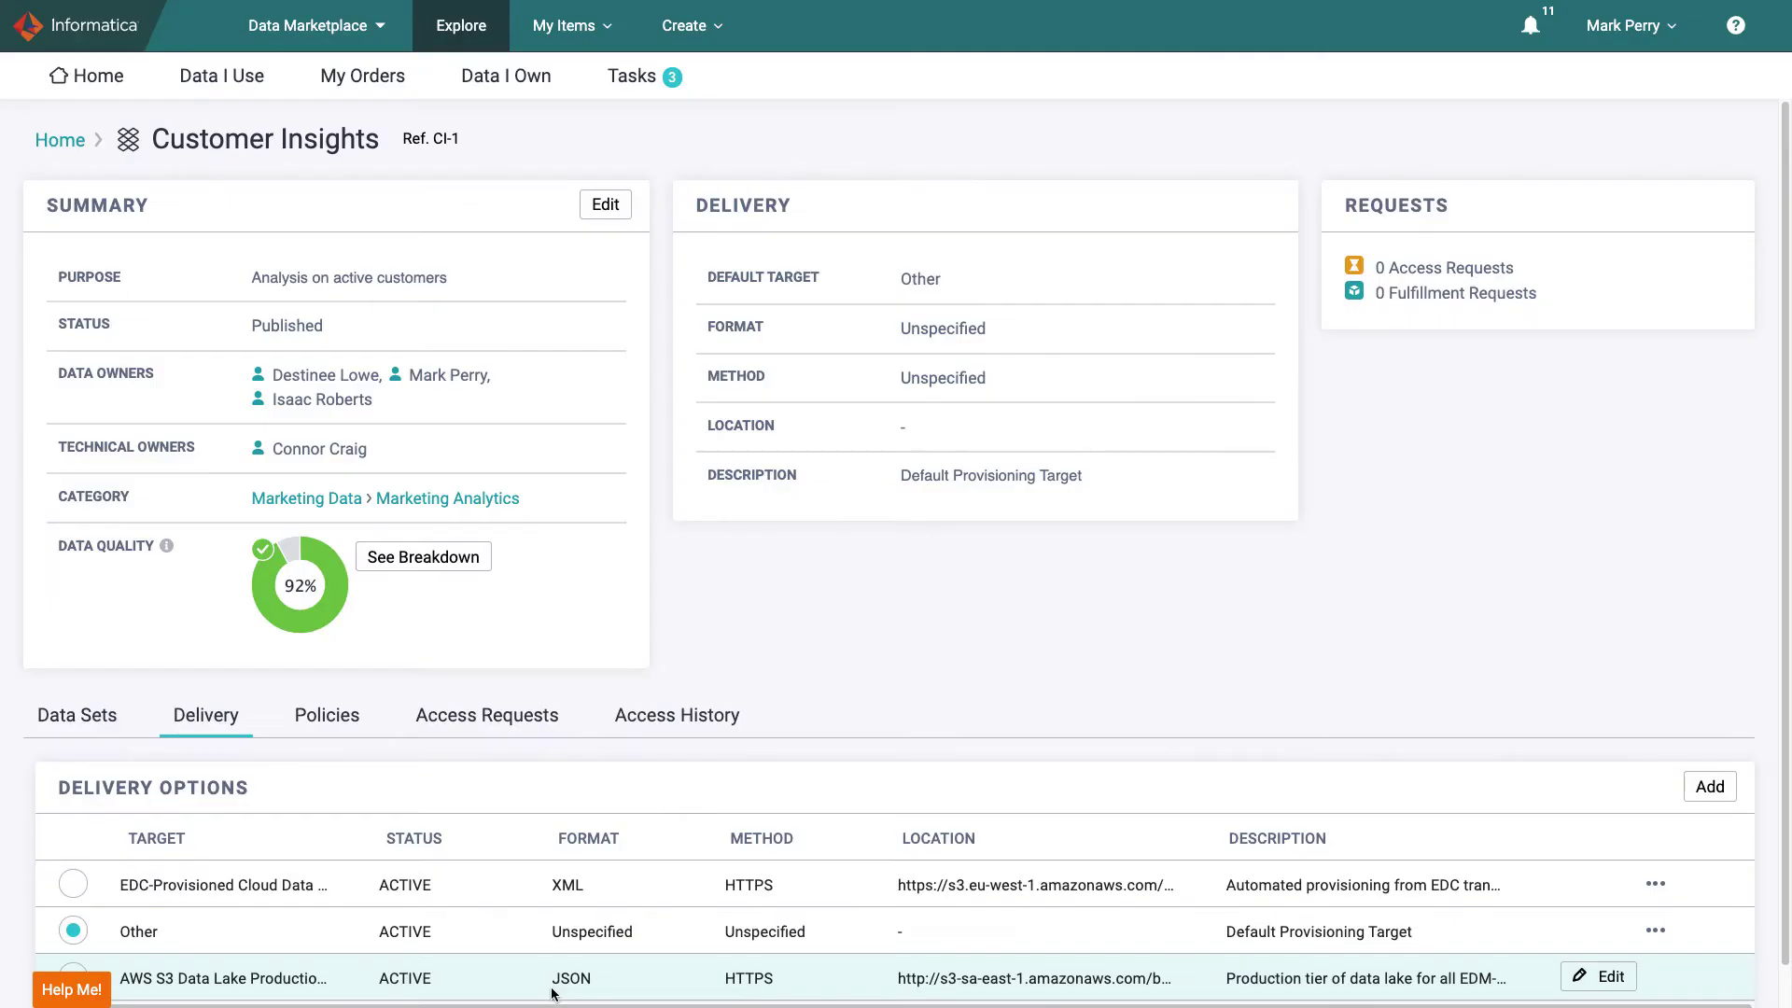
{"action": "left_click", "coordinate": [75, 887]}
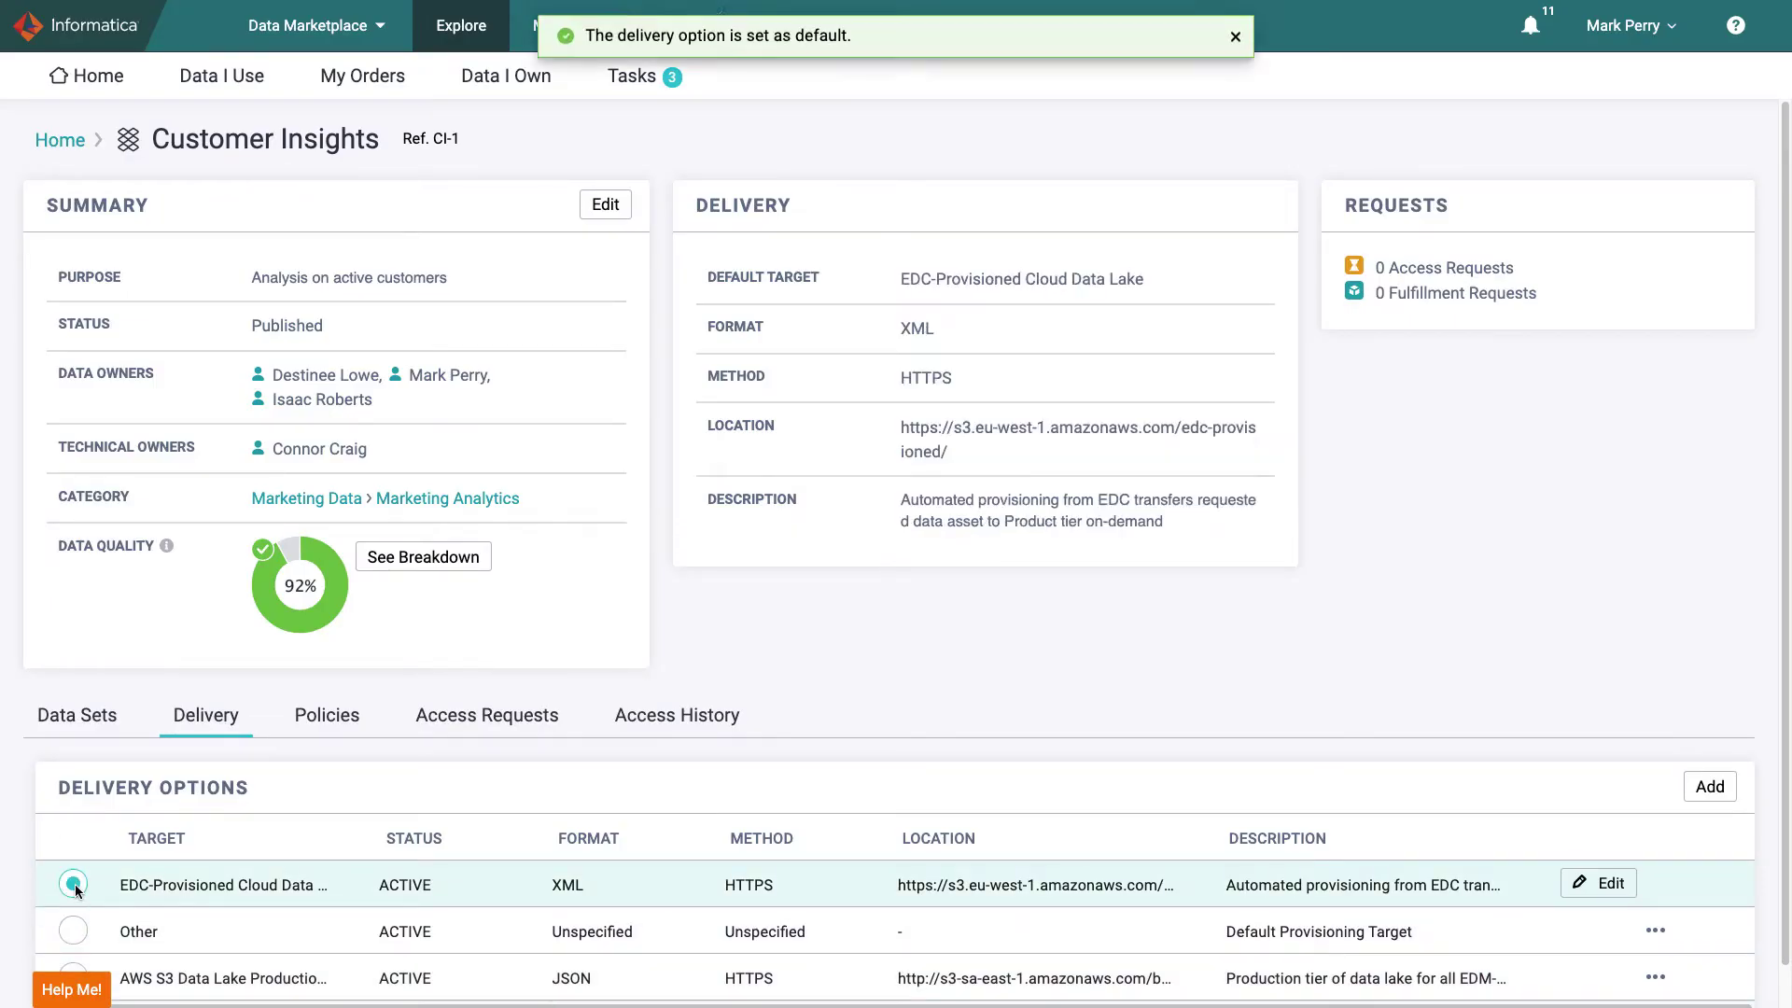
- Read through the Customer Insights policies, then go to the Data I Own page
{"action": "left_click", "coordinate": [306, 726]}
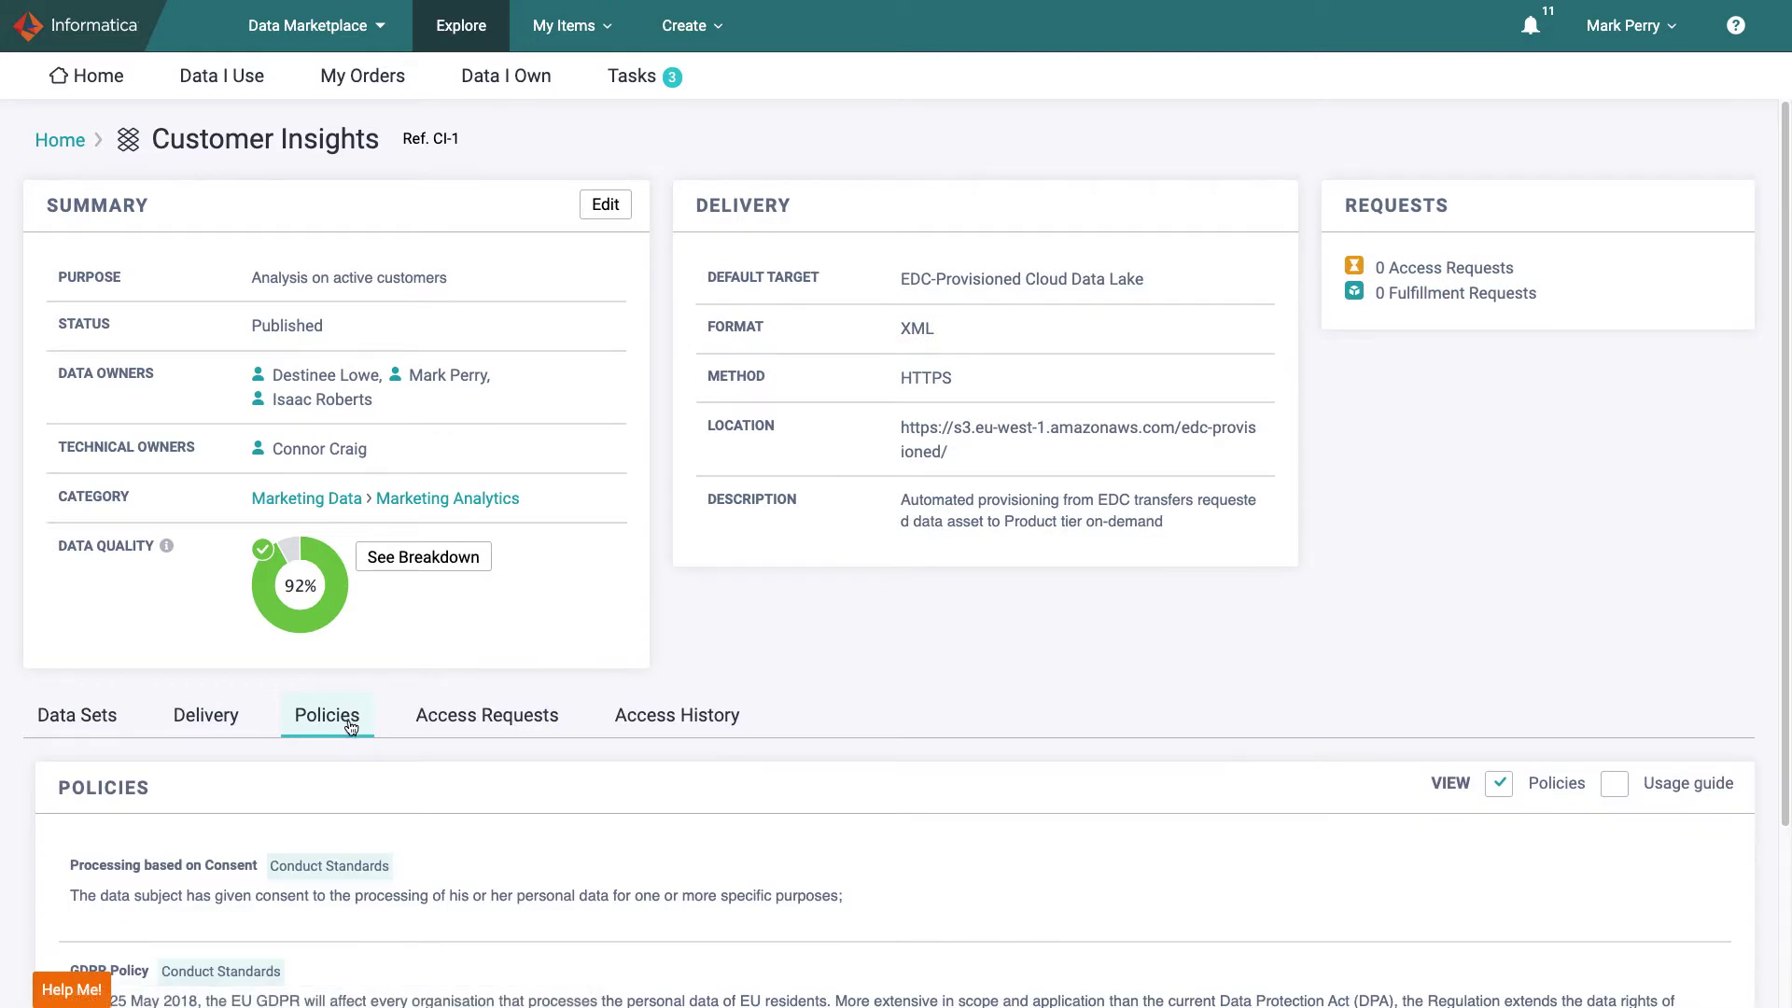
{"action": "scroll", "coordinate": [349, 724], "scroll_direction": "down", "scroll_amount": 3}
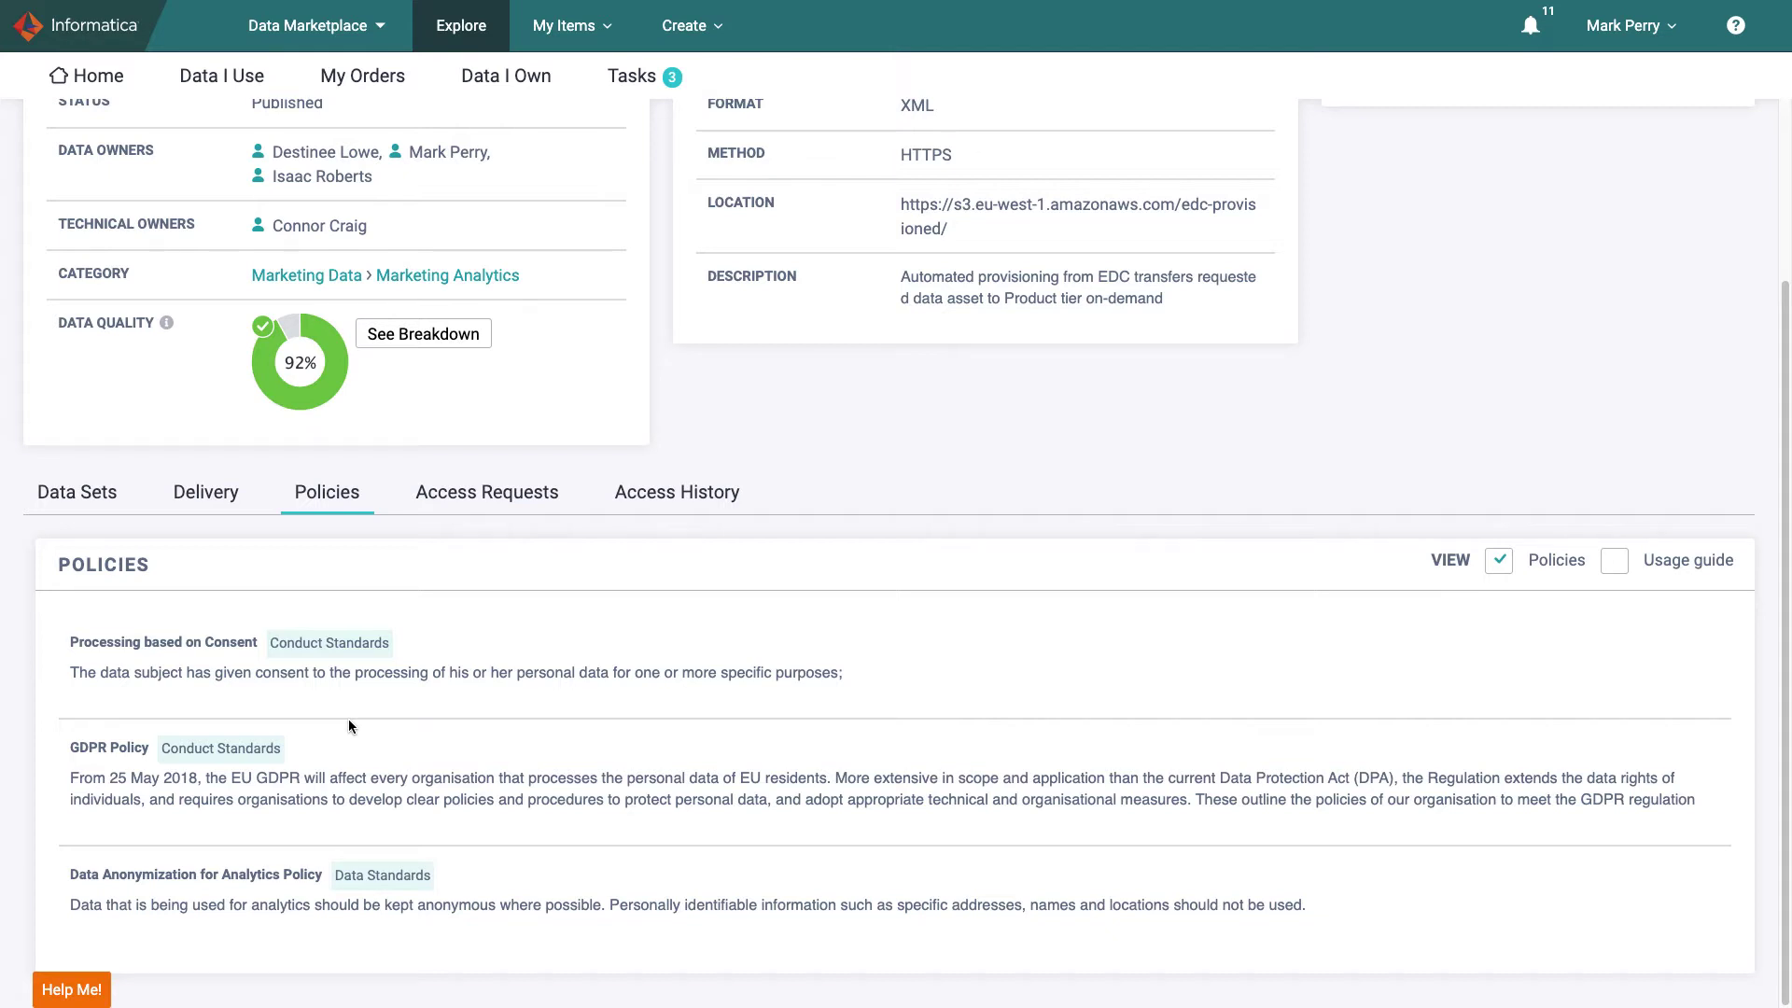
{"action": "left_click", "coordinate": [543, 81]}
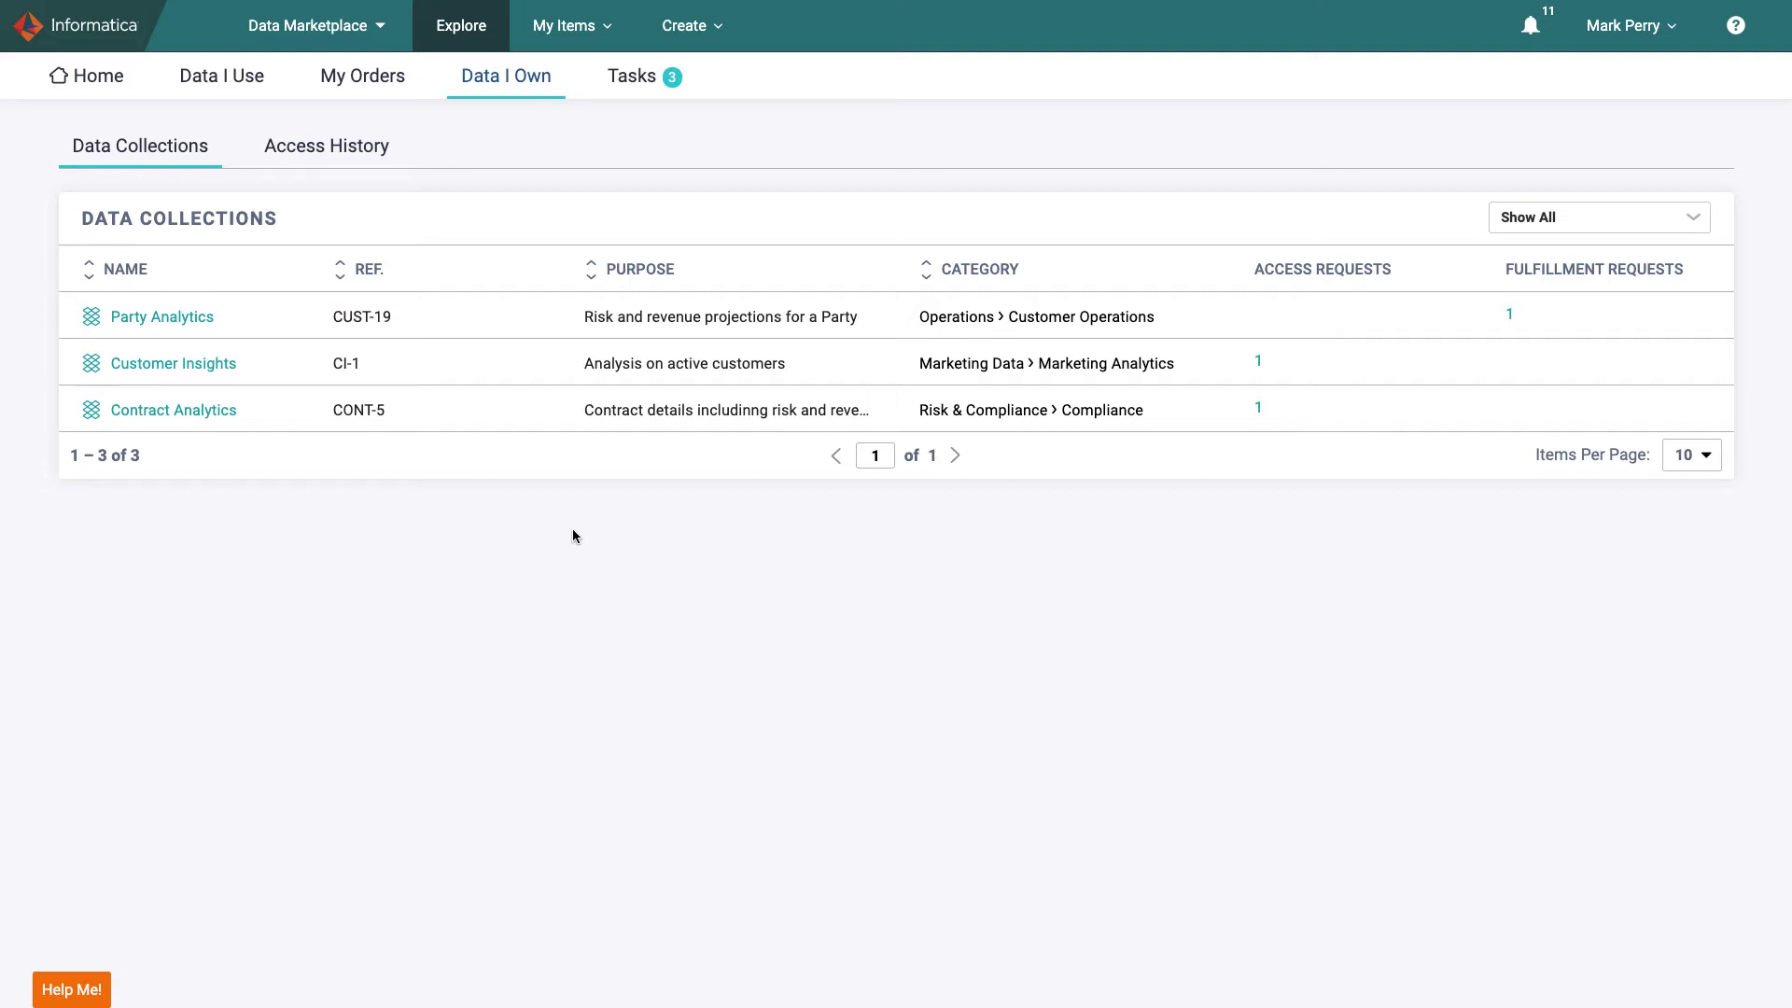
- Check Access History, cancel a revoke of Contract Analytics access, then view pending Tasks
{"action": "left_click", "coordinate": [312, 161]}
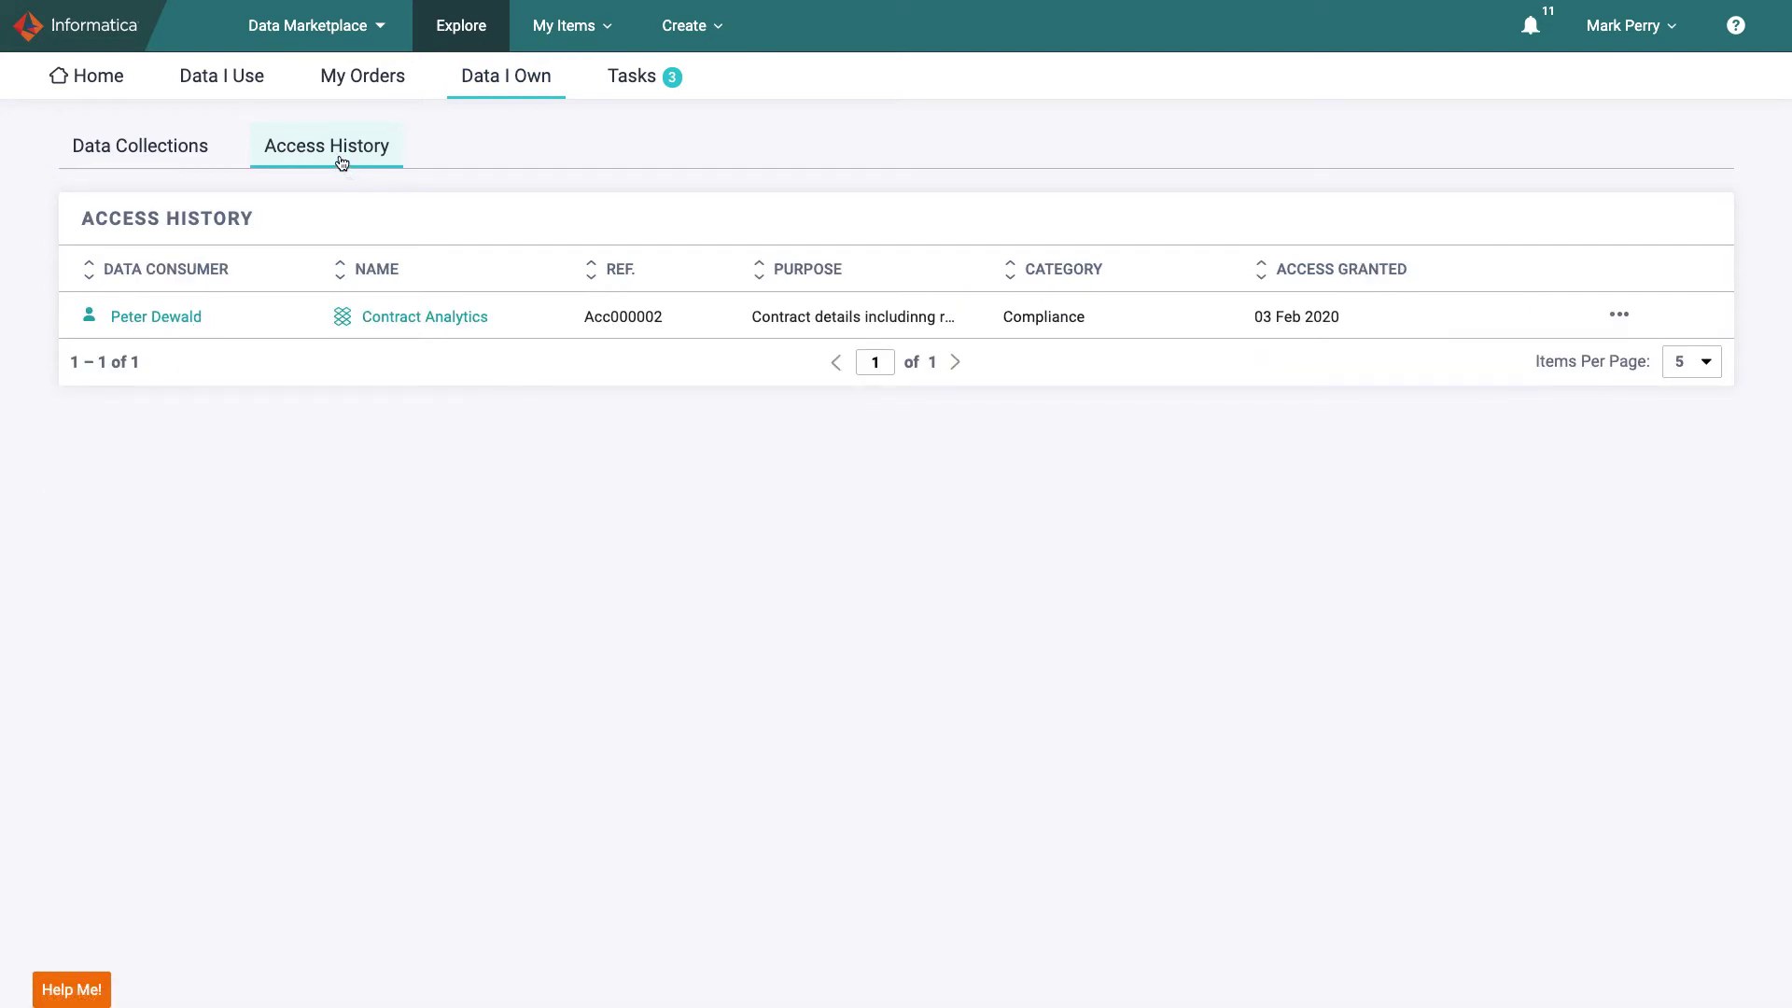
{"action": "mouse_move", "coordinate": [1150, 312]}
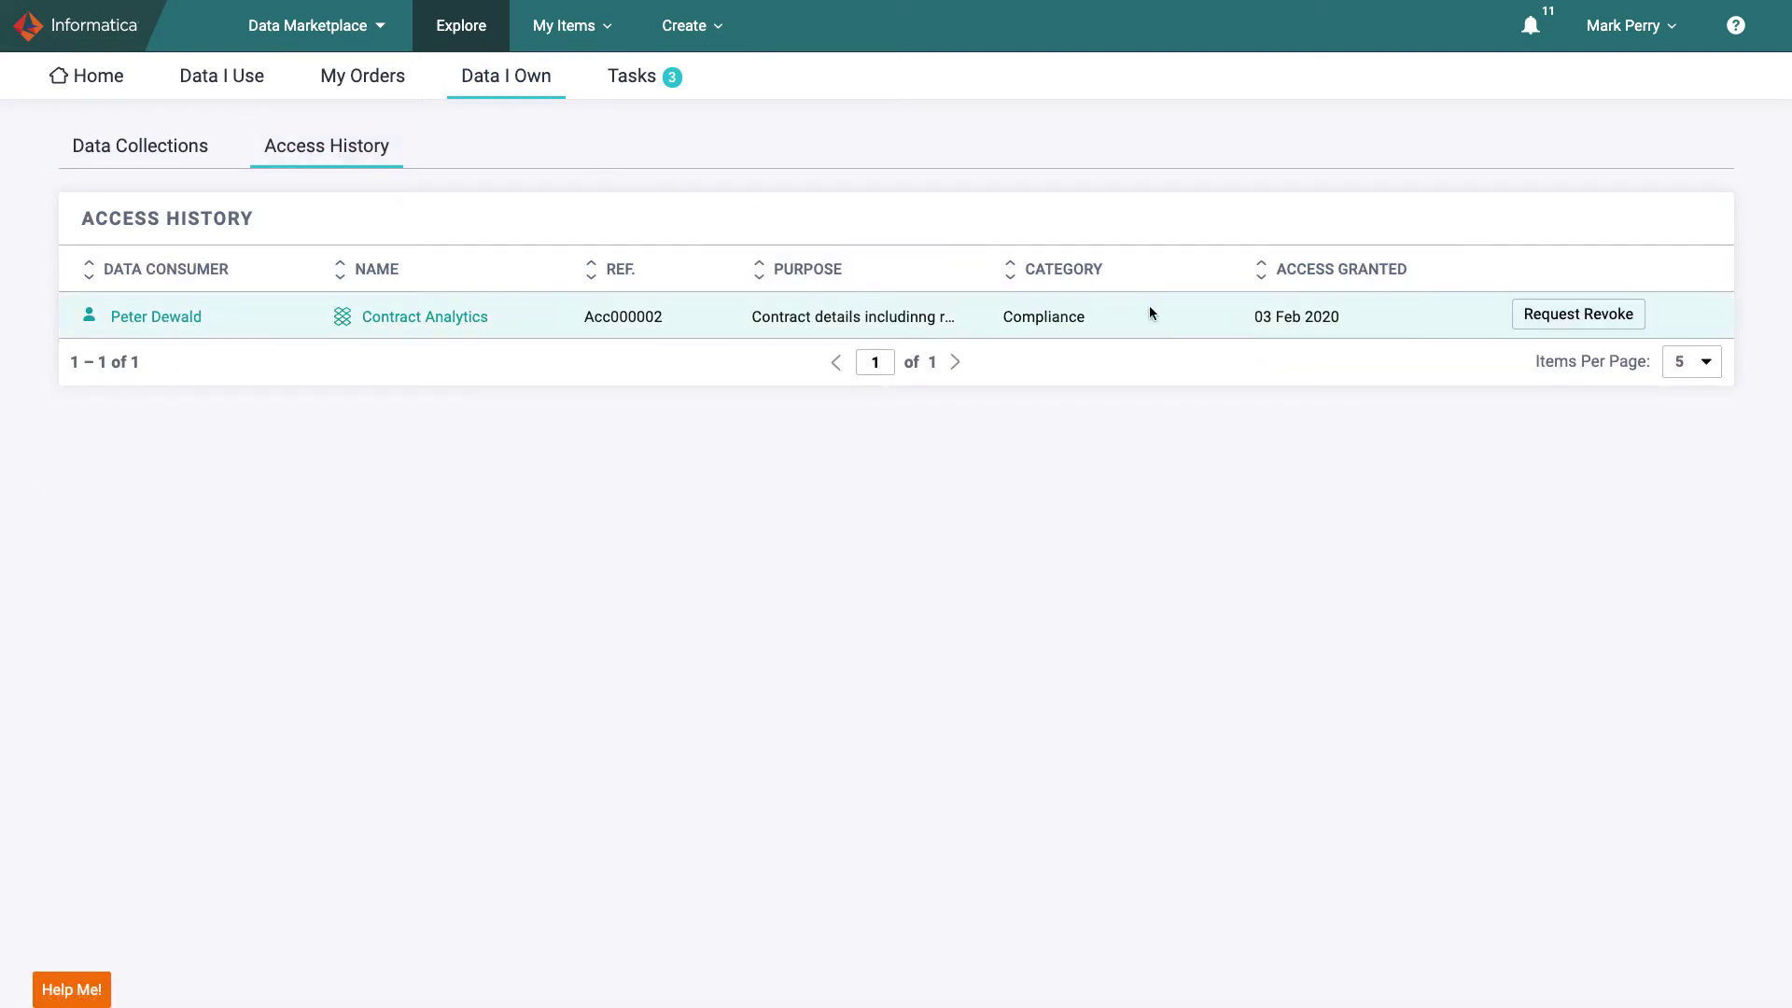
{"action": "left_click", "coordinate": [1545, 313]}
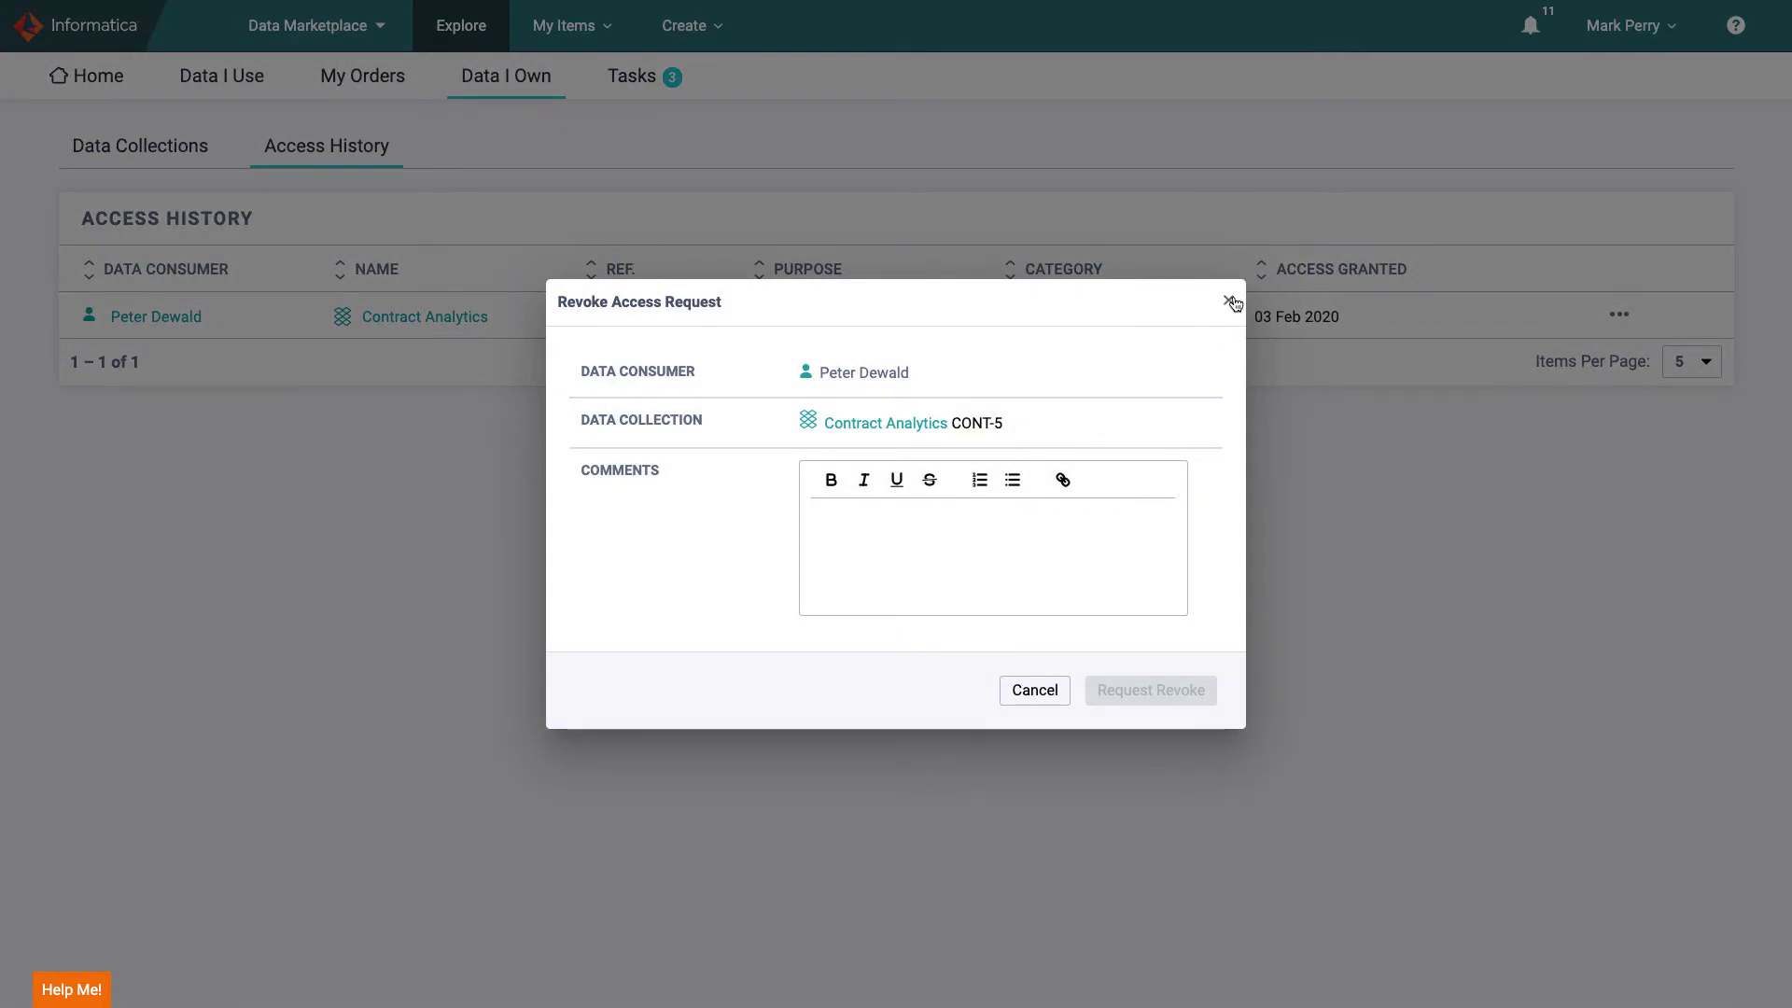
{"action": "left_click", "coordinate": [1230, 301]}
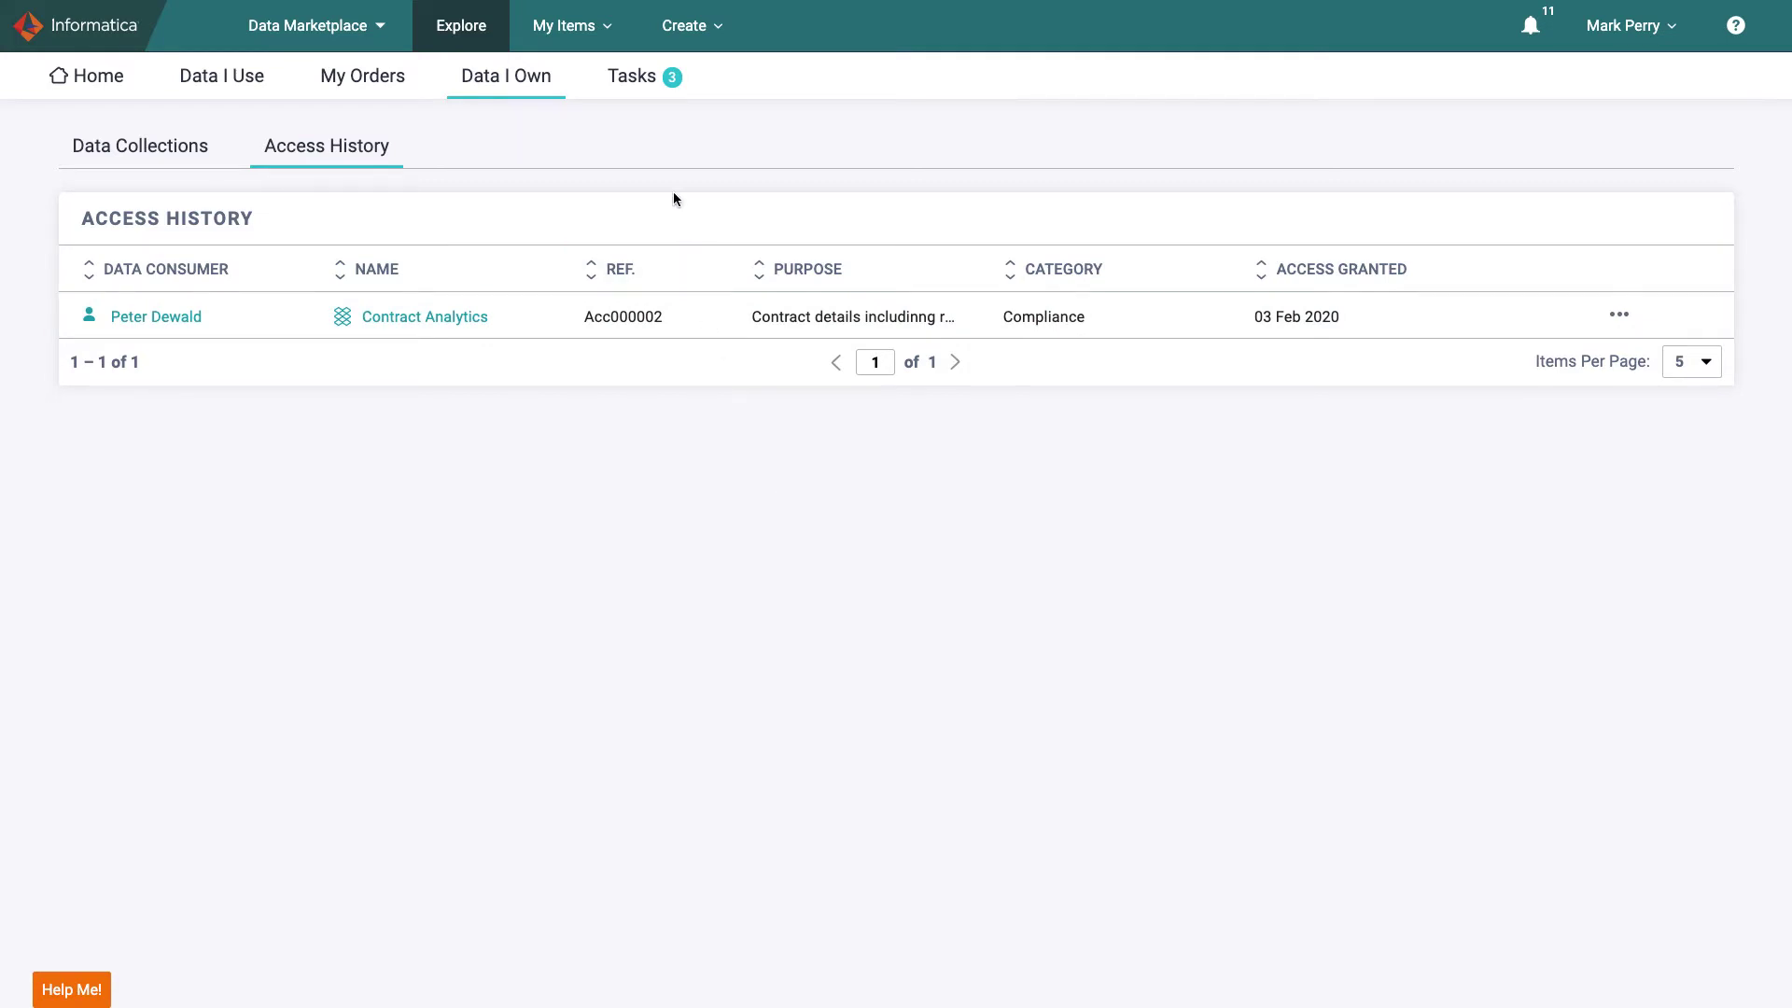
{"action": "left_click", "coordinate": [644, 73]}
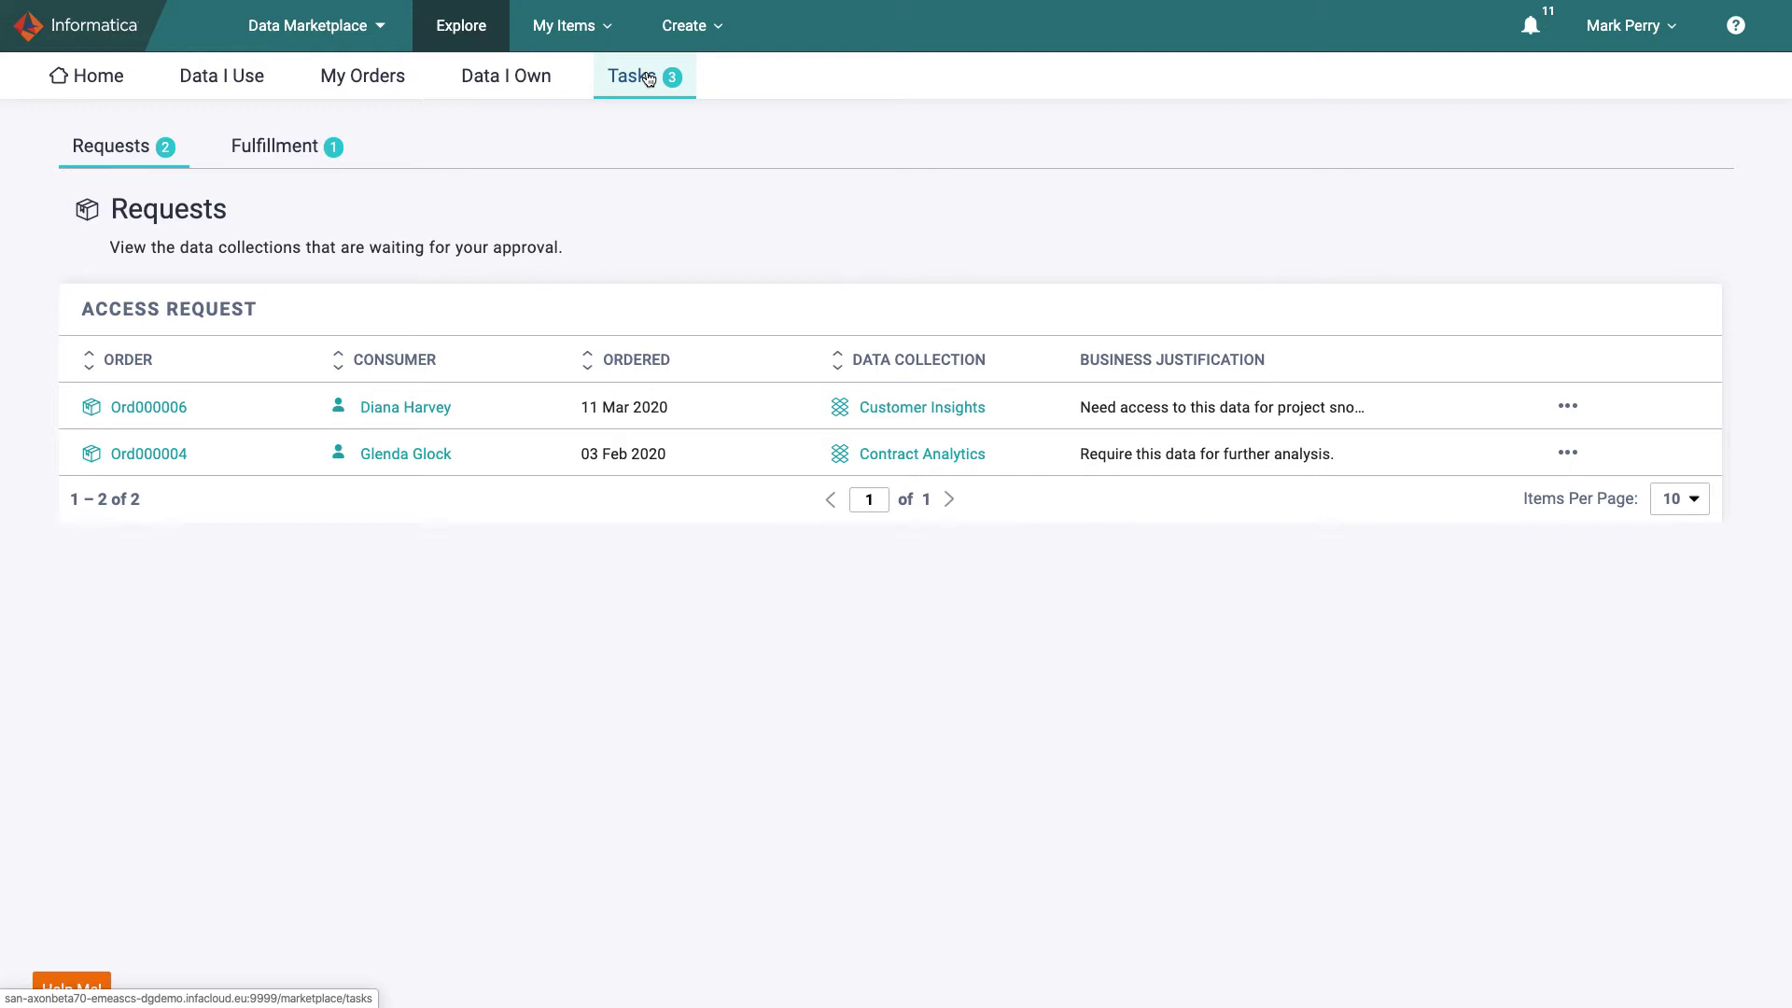
- Open the Contract Analytics access order and draft an approval with comment 'Received and granted.'
{"action": "left_click", "coordinate": [307, 149]}
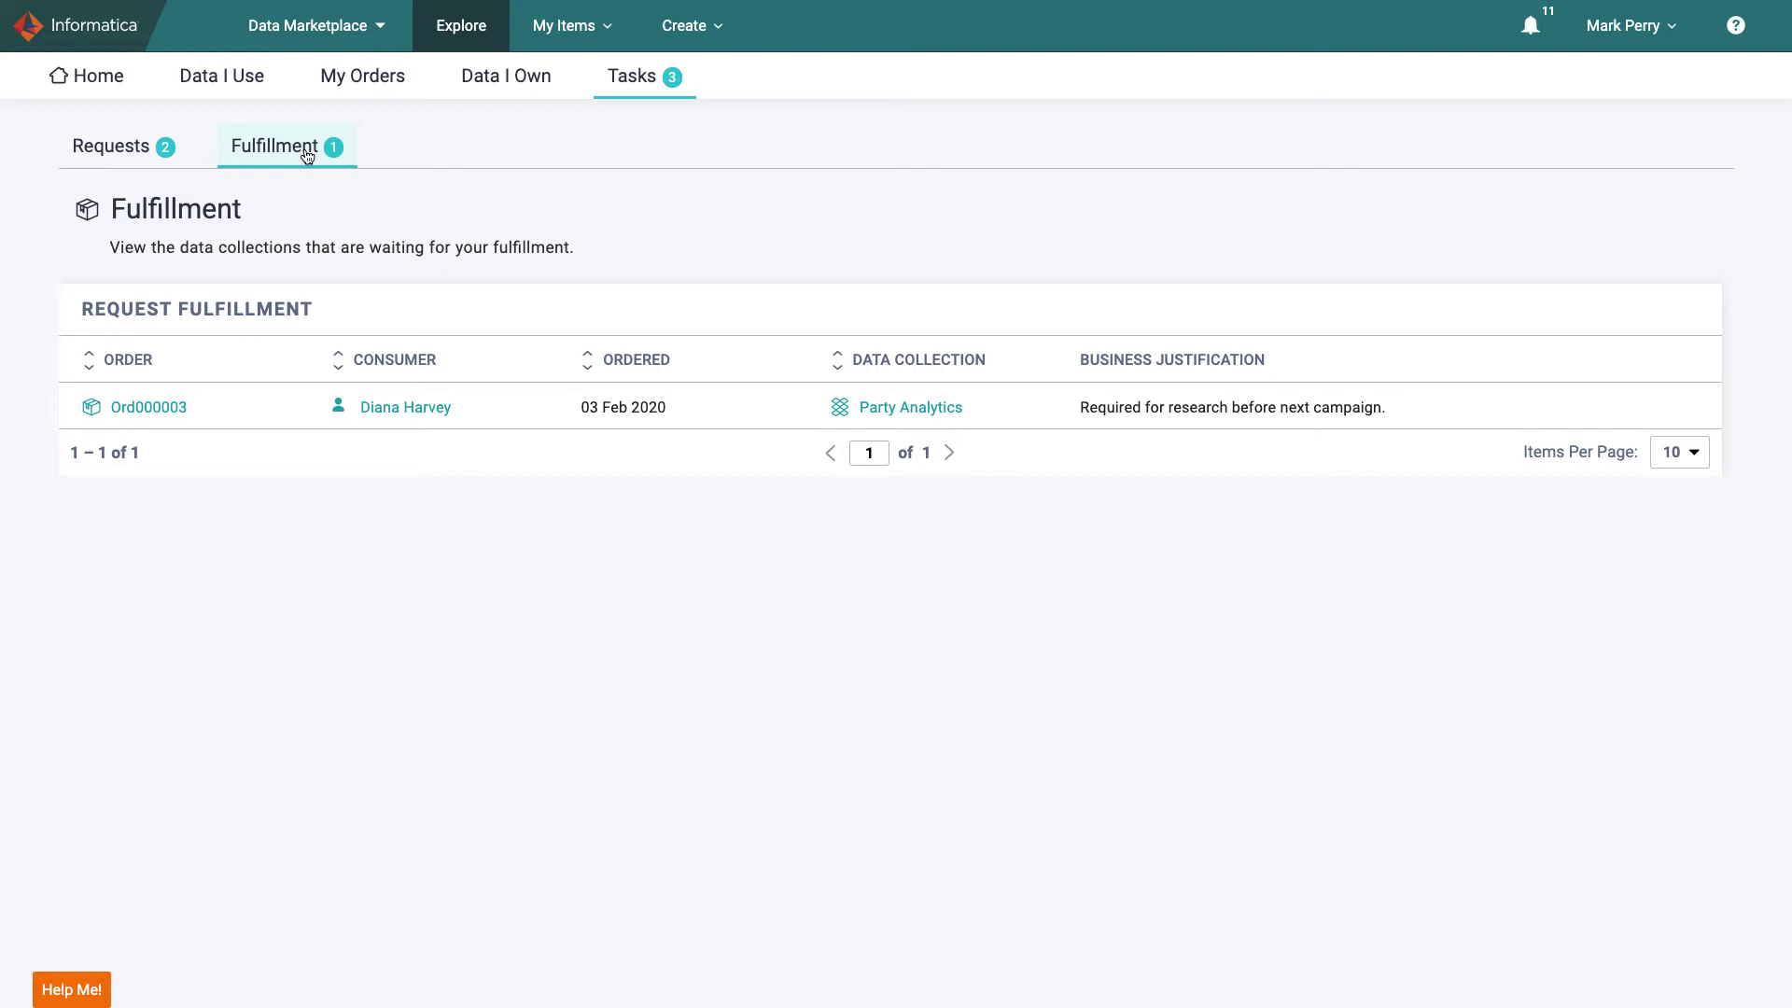
{"action": "left_click", "coordinate": [111, 146]}
{"action": "left_click", "coordinate": [170, 452]}
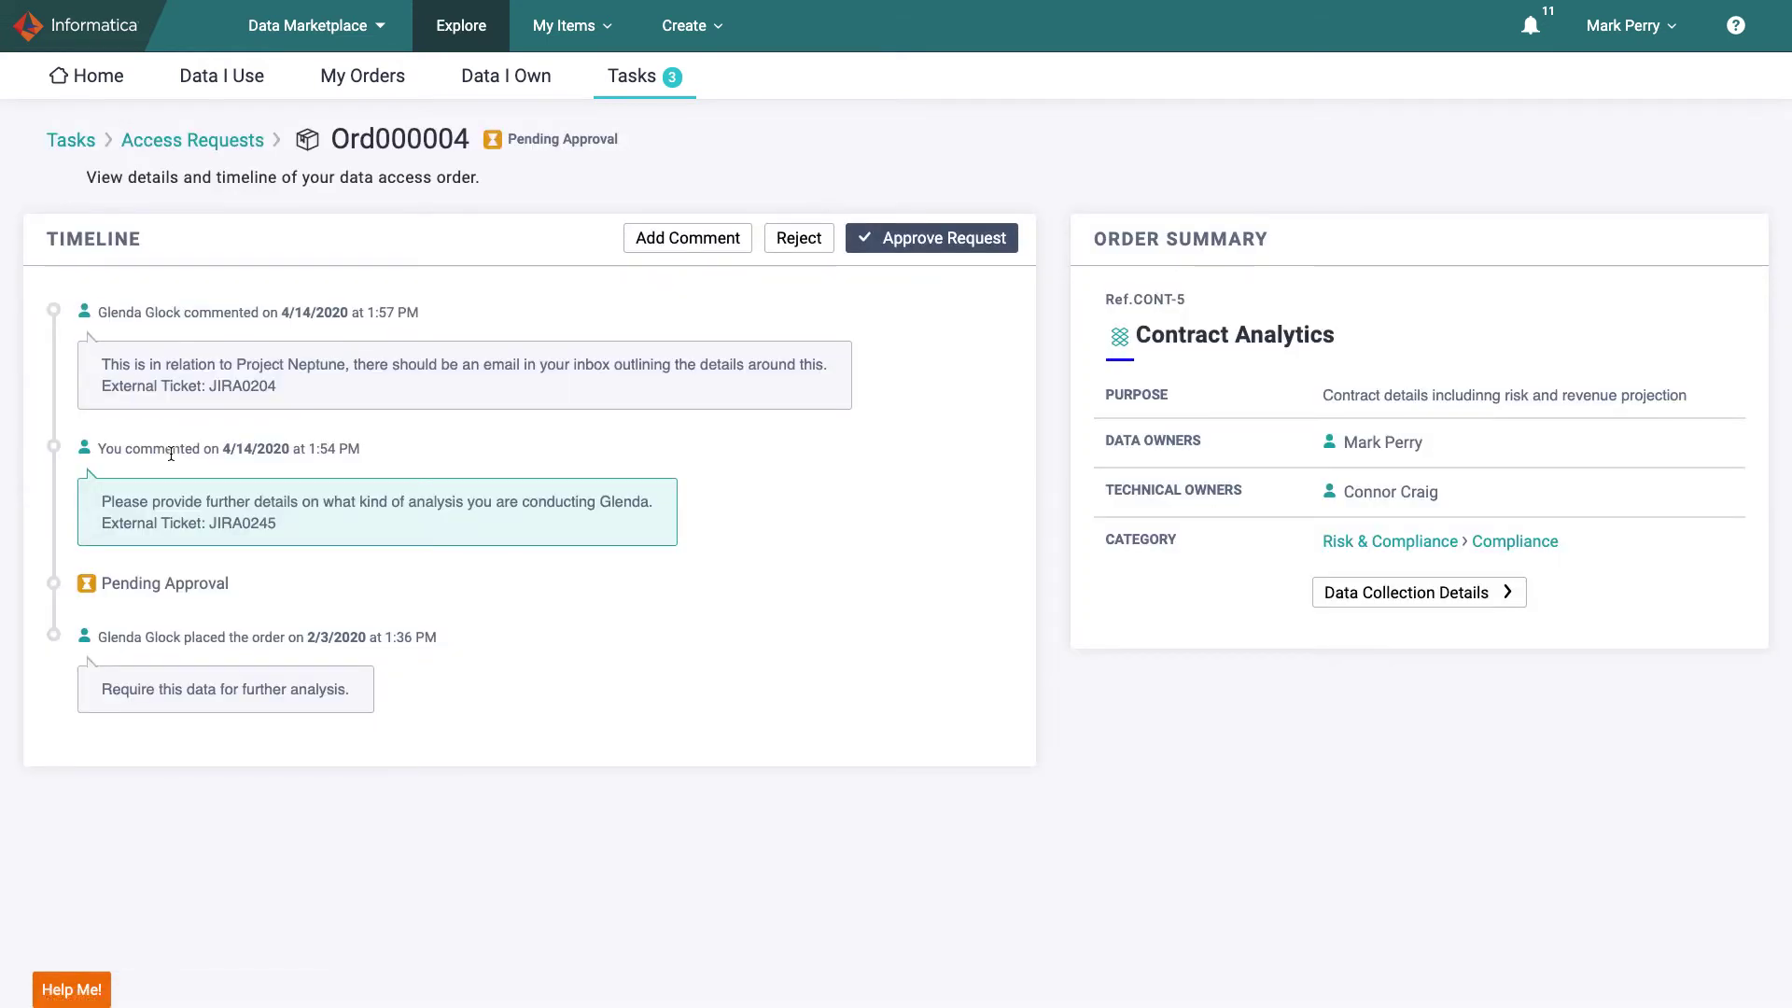
{"action": "left_click", "coordinate": [952, 245]}
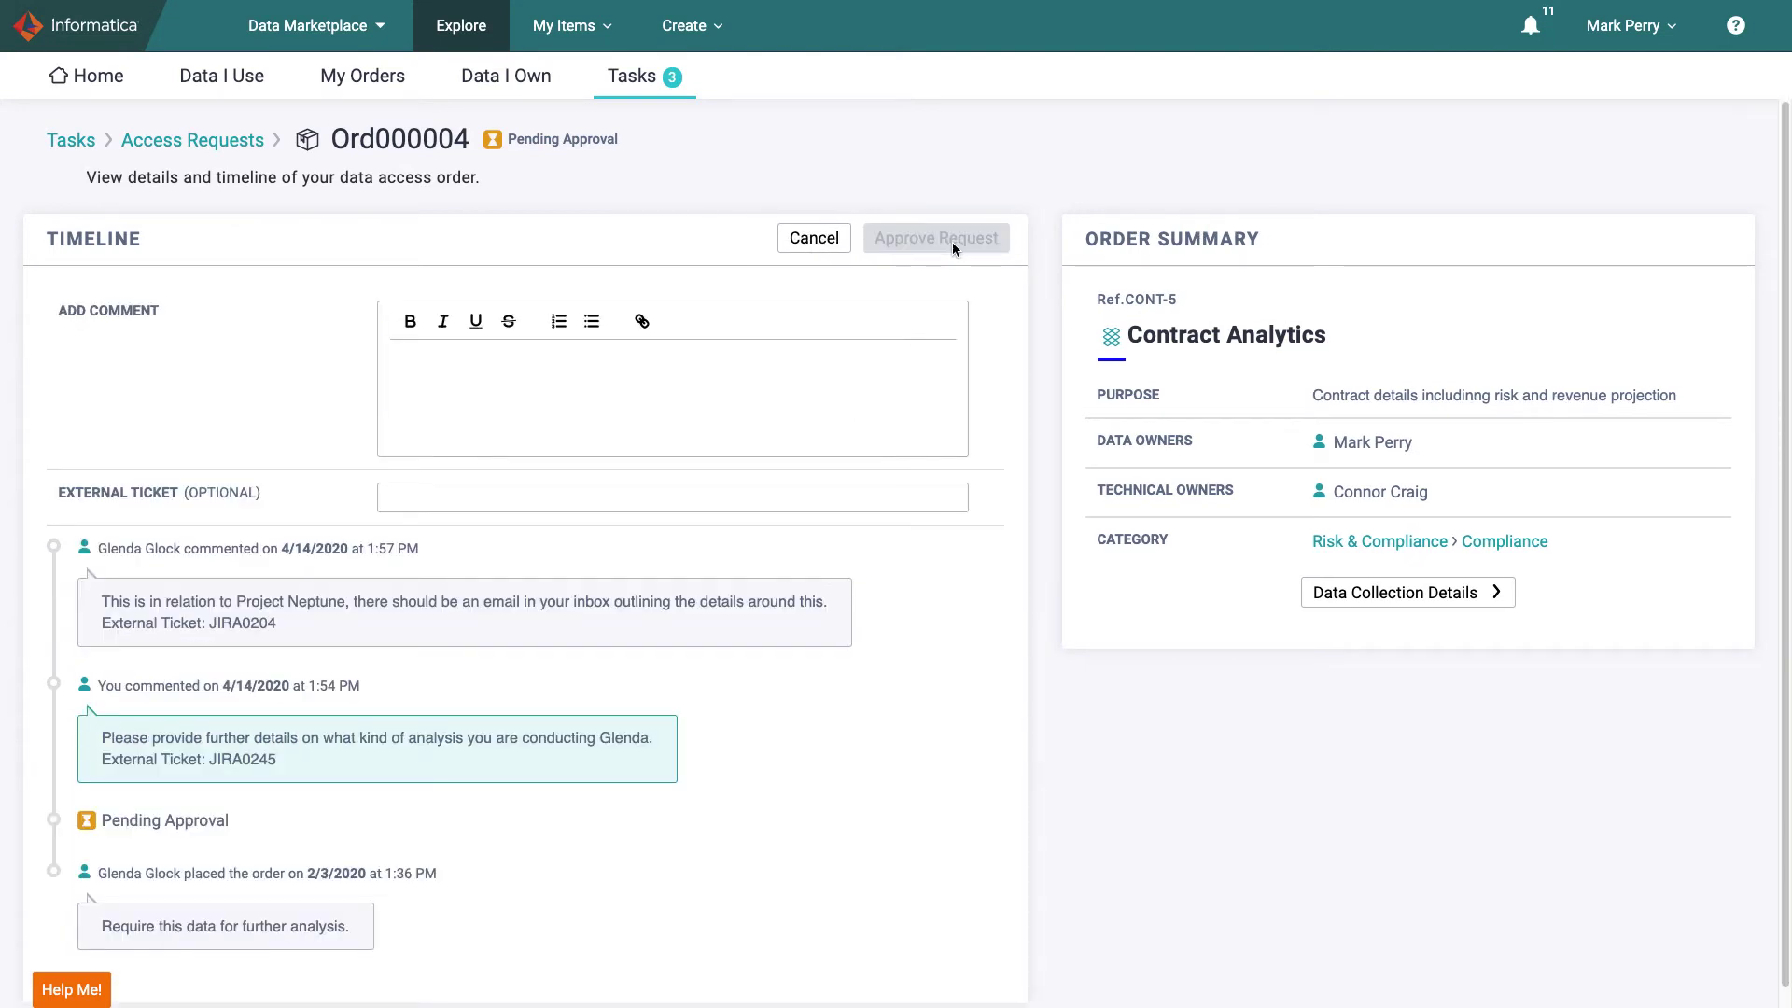
{"action": "left_click", "coordinate": [812, 374]}
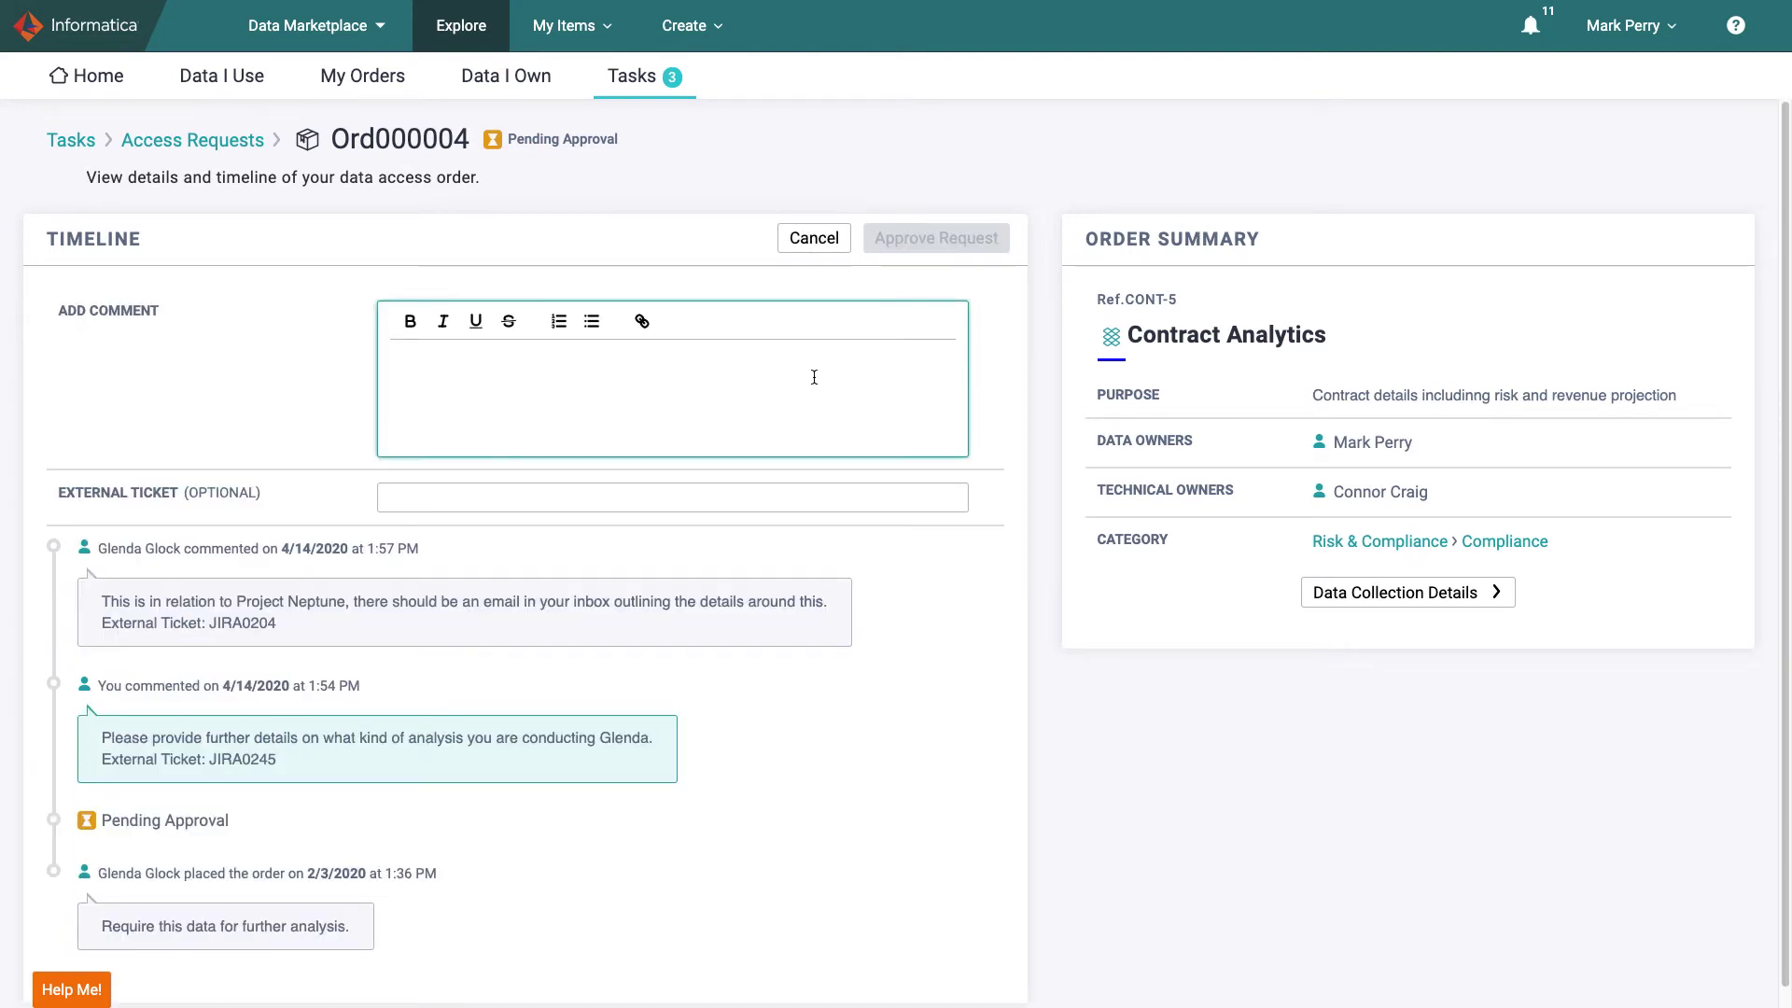
{"action": "type", "text": "Received adn"}
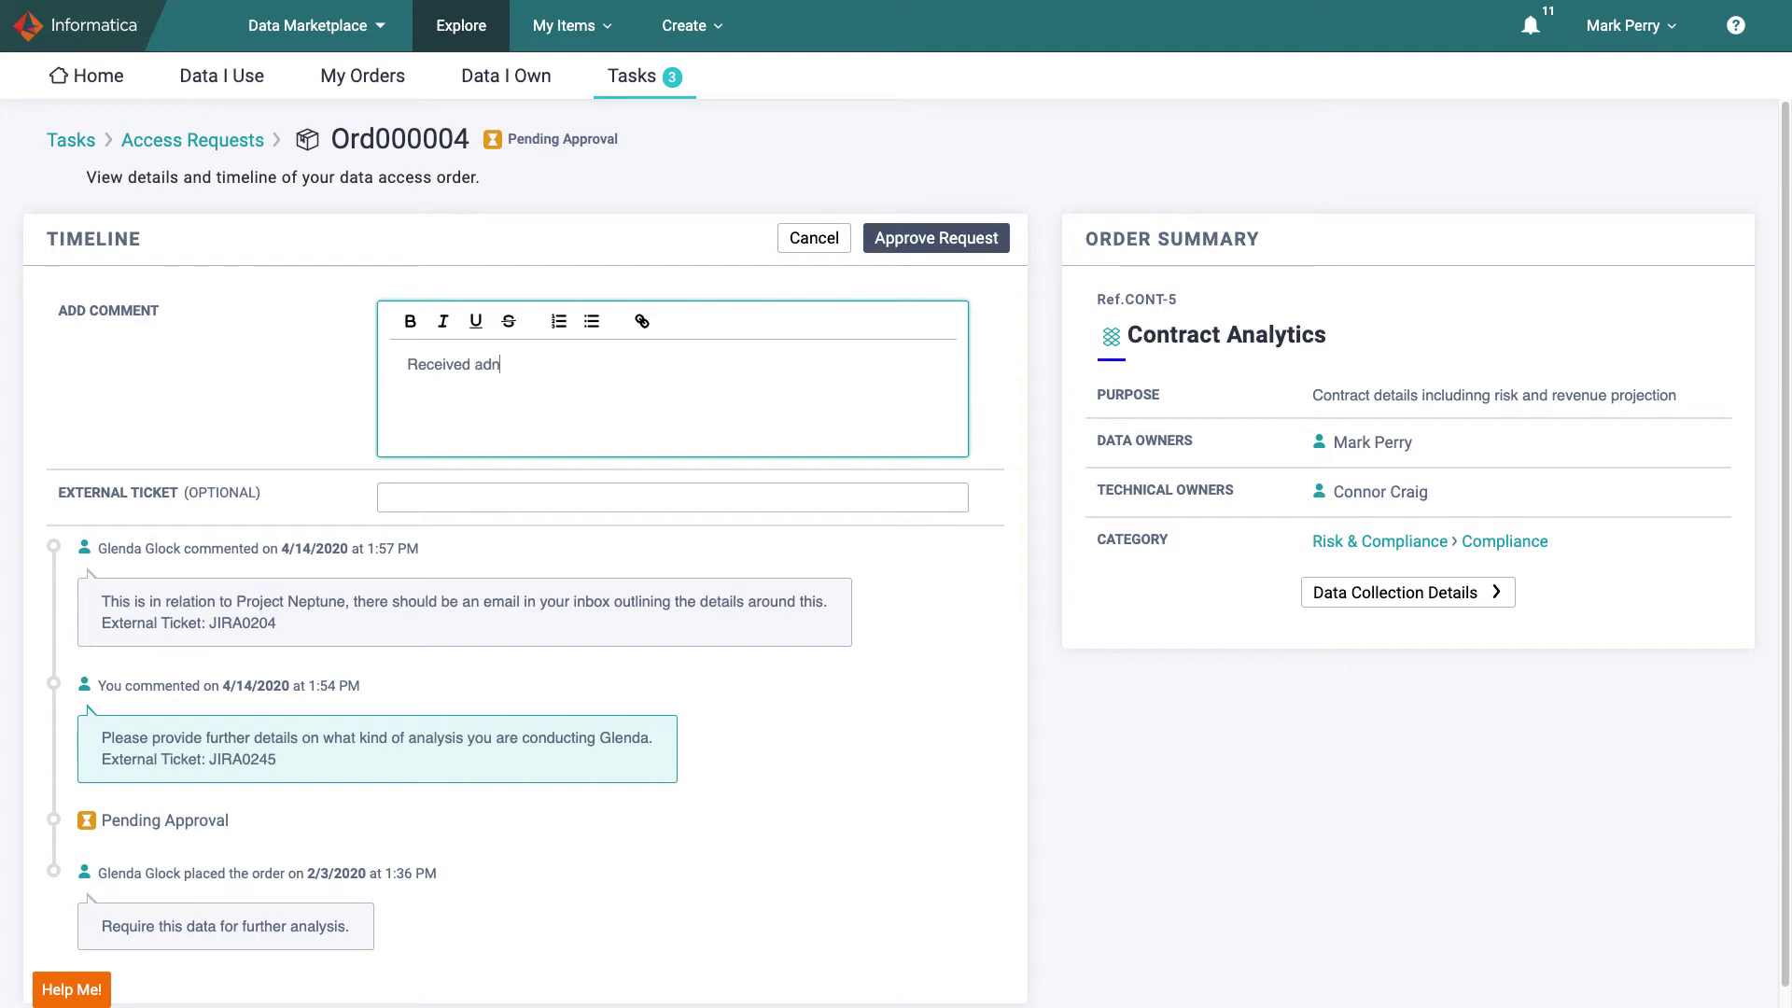
{"action": "key", "text": "BackSpace"}
{"action": "key", "text": "BackSpace"}
{"action": "type", "text": "nd granted."}
- Submit the Contract Analytics approval, then search the marketplace for 'customer'
{"action": "left_click", "coordinate": [949, 240]}
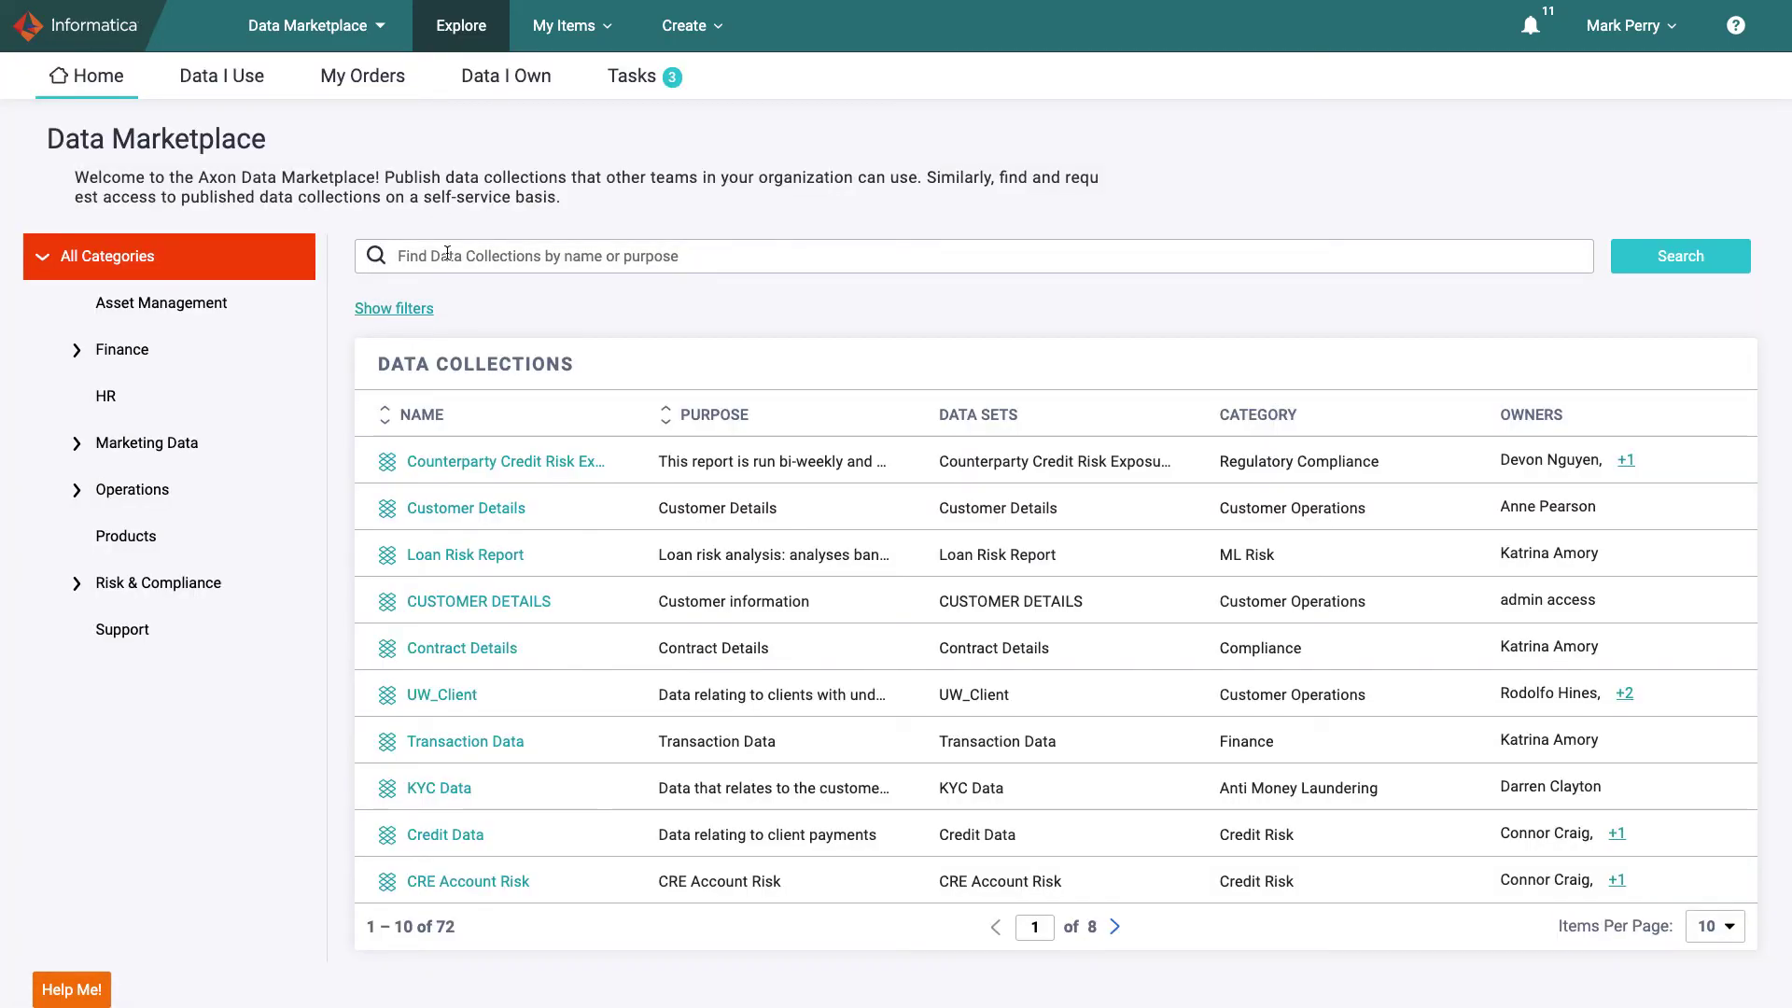
{"action": "left_click", "coordinate": [447, 253]}
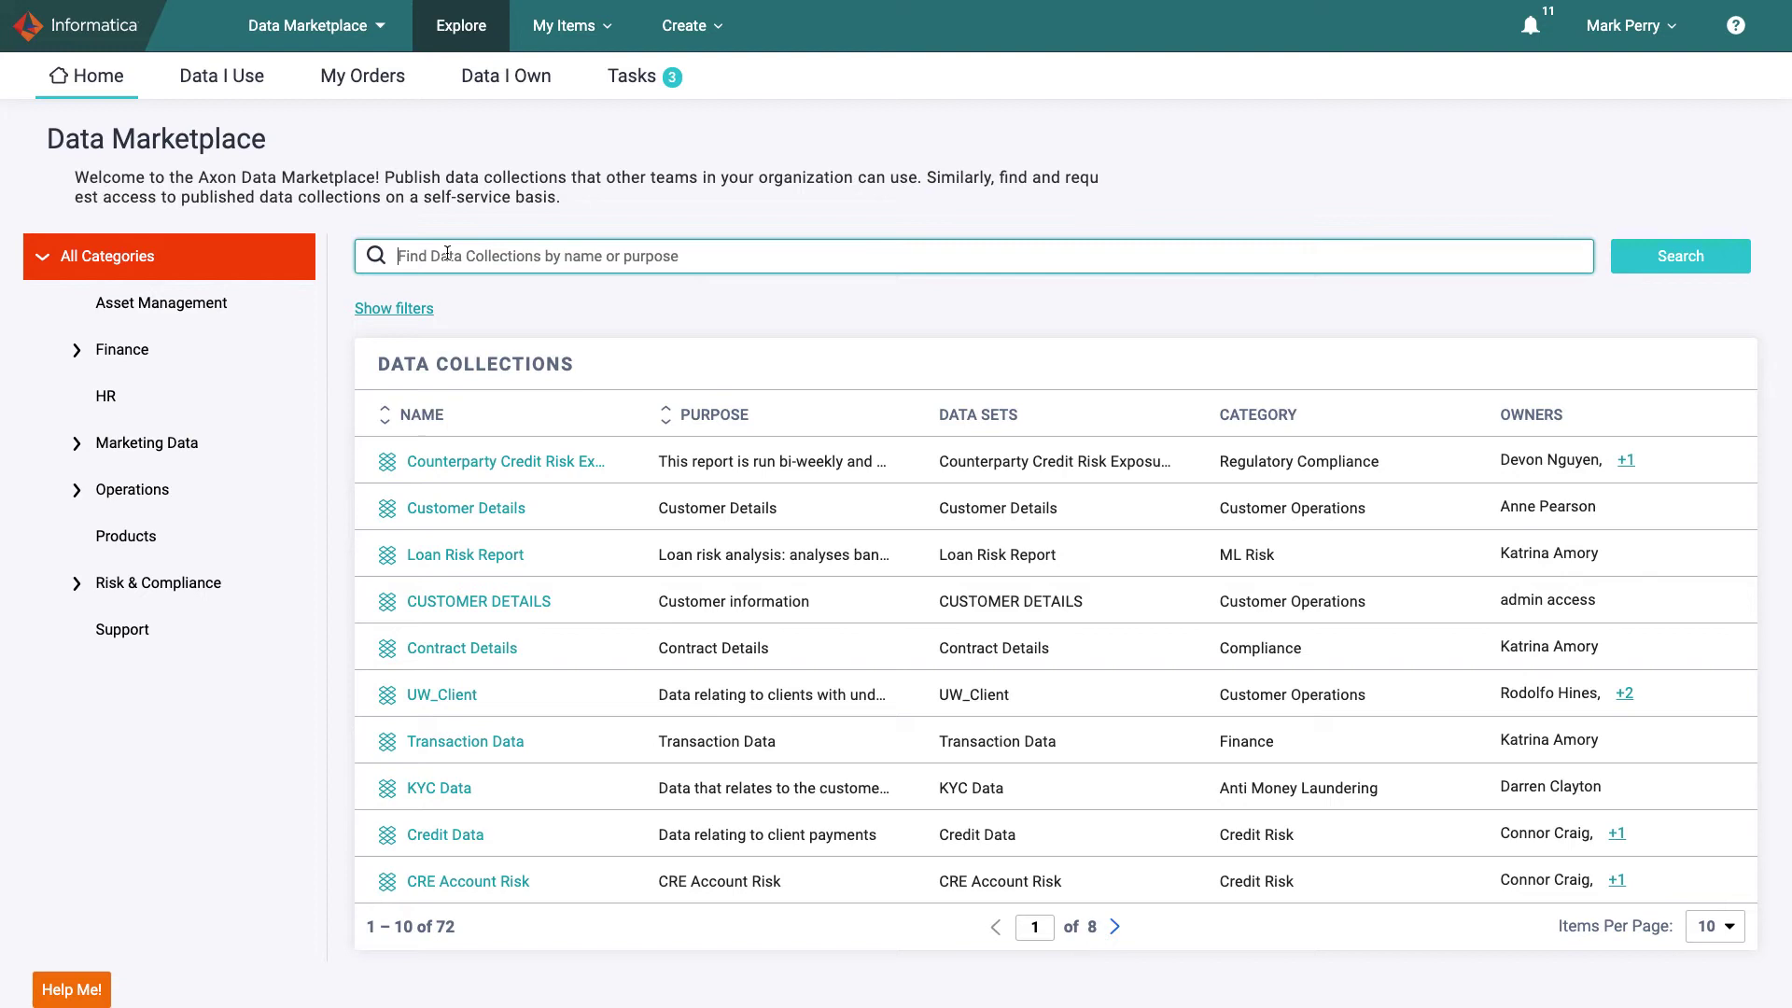
{"action": "type", "text": "customer"}
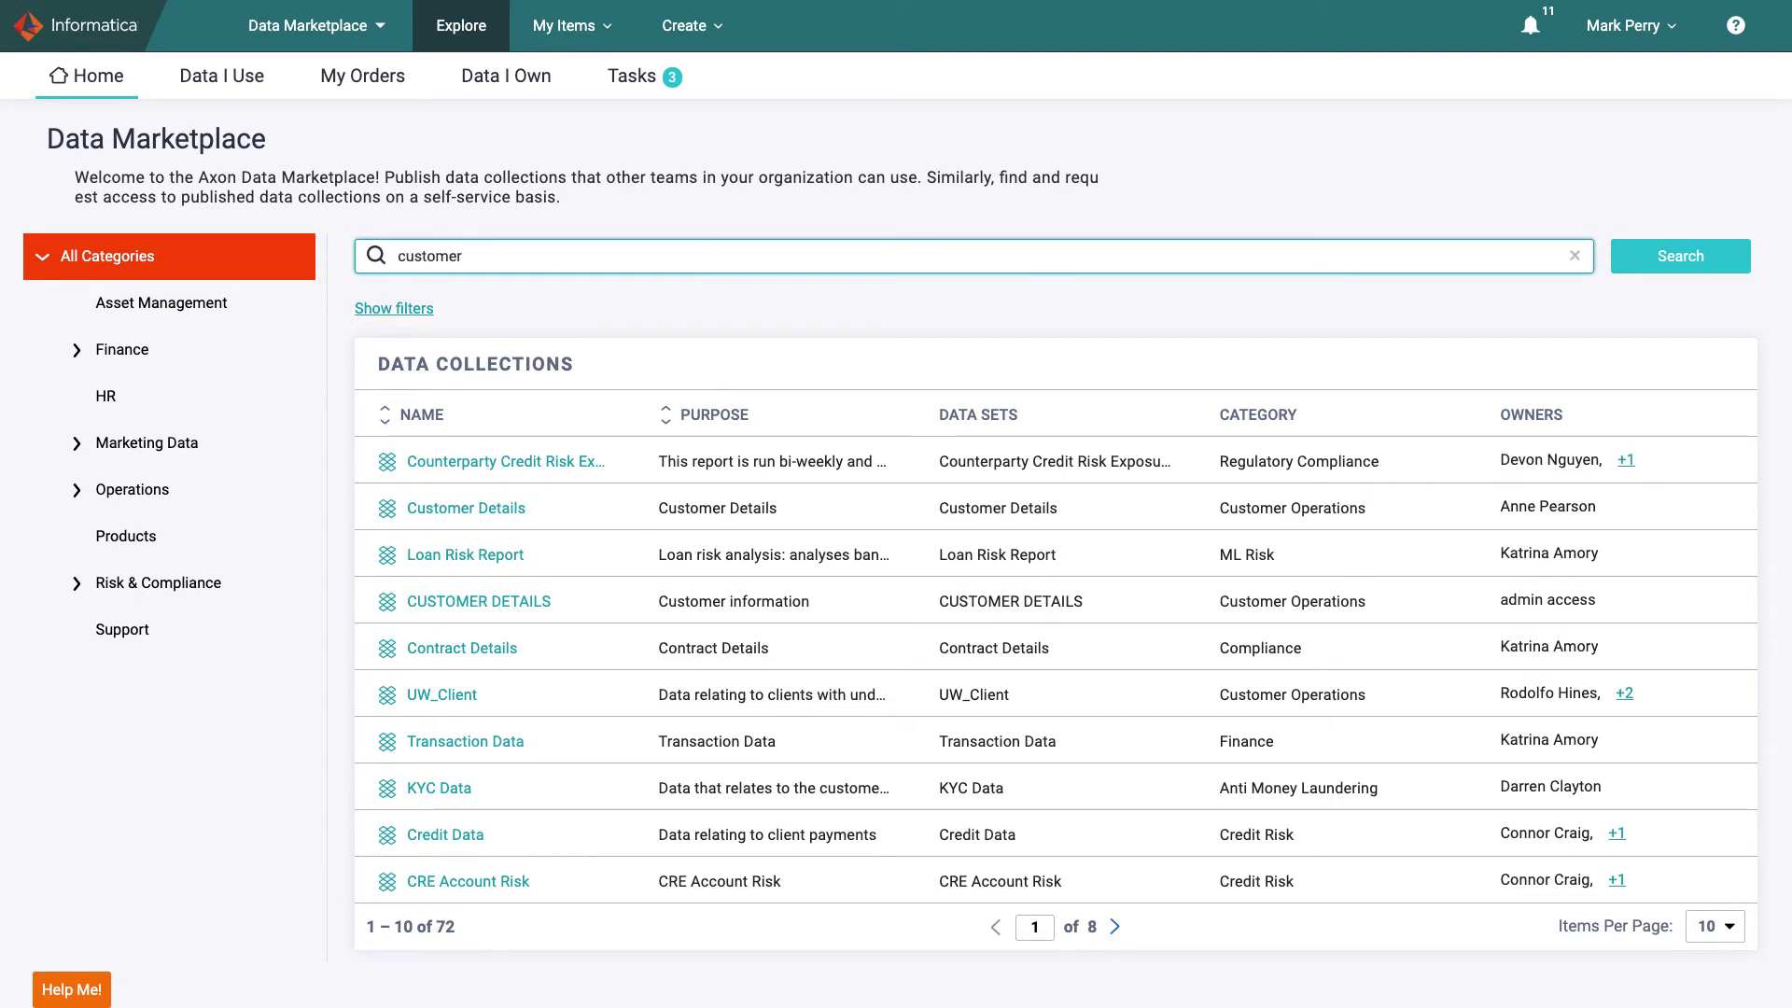
{"action": "key", "text": "Return"}
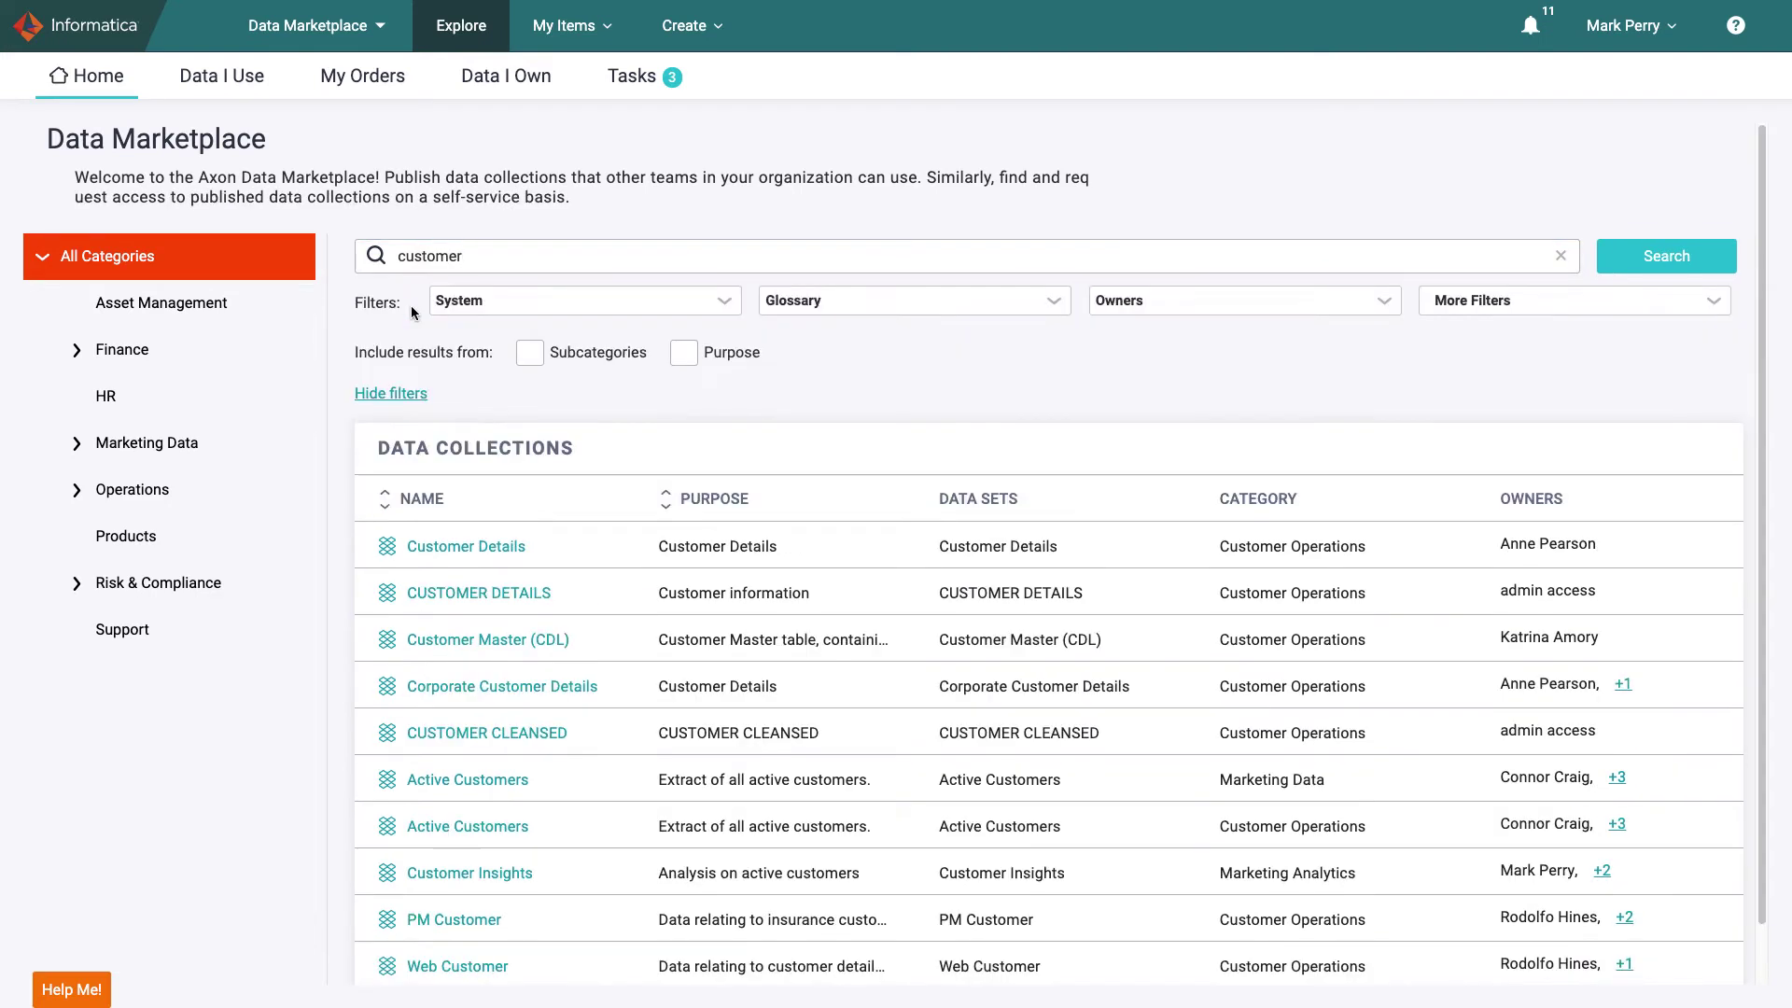
- Filter the 'customer' results to a single matching owner and rerun the search
{"action": "left_click", "coordinate": [1181, 308]}
{"action": "type", "text": "amory"}
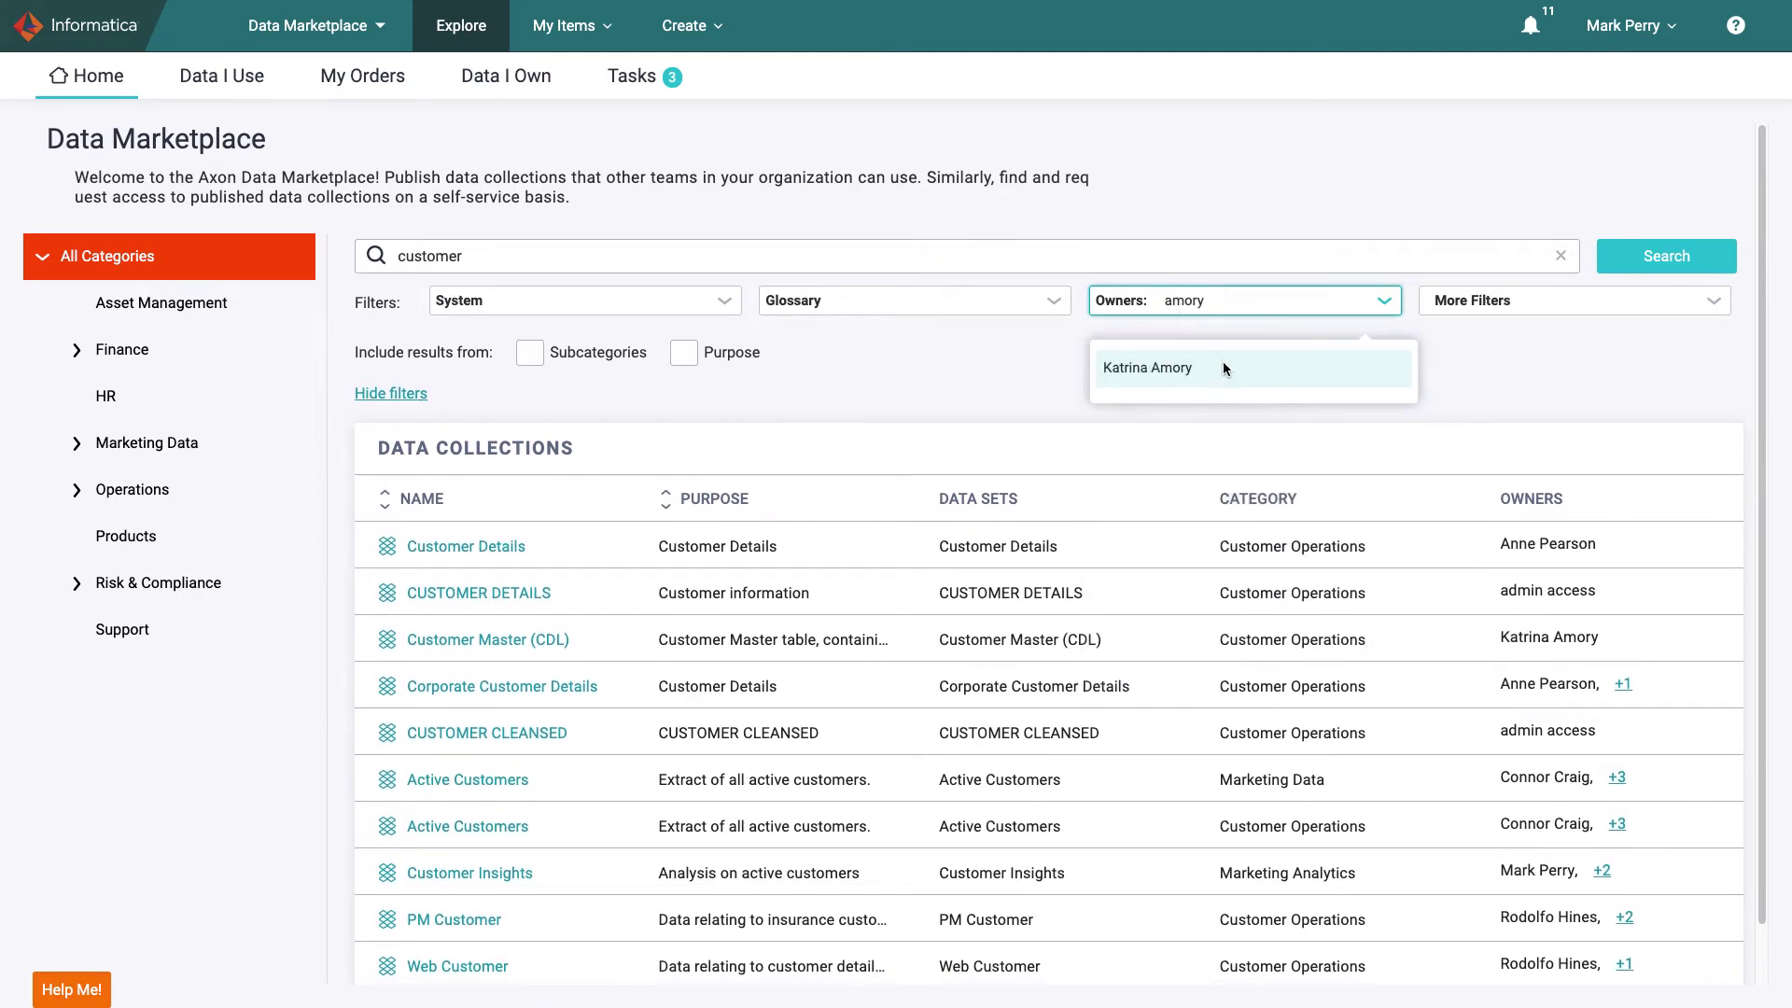
{"action": "left_click", "coordinate": [1223, 368]}
{"action": "left_click", "coordinate": [1694, 261]}
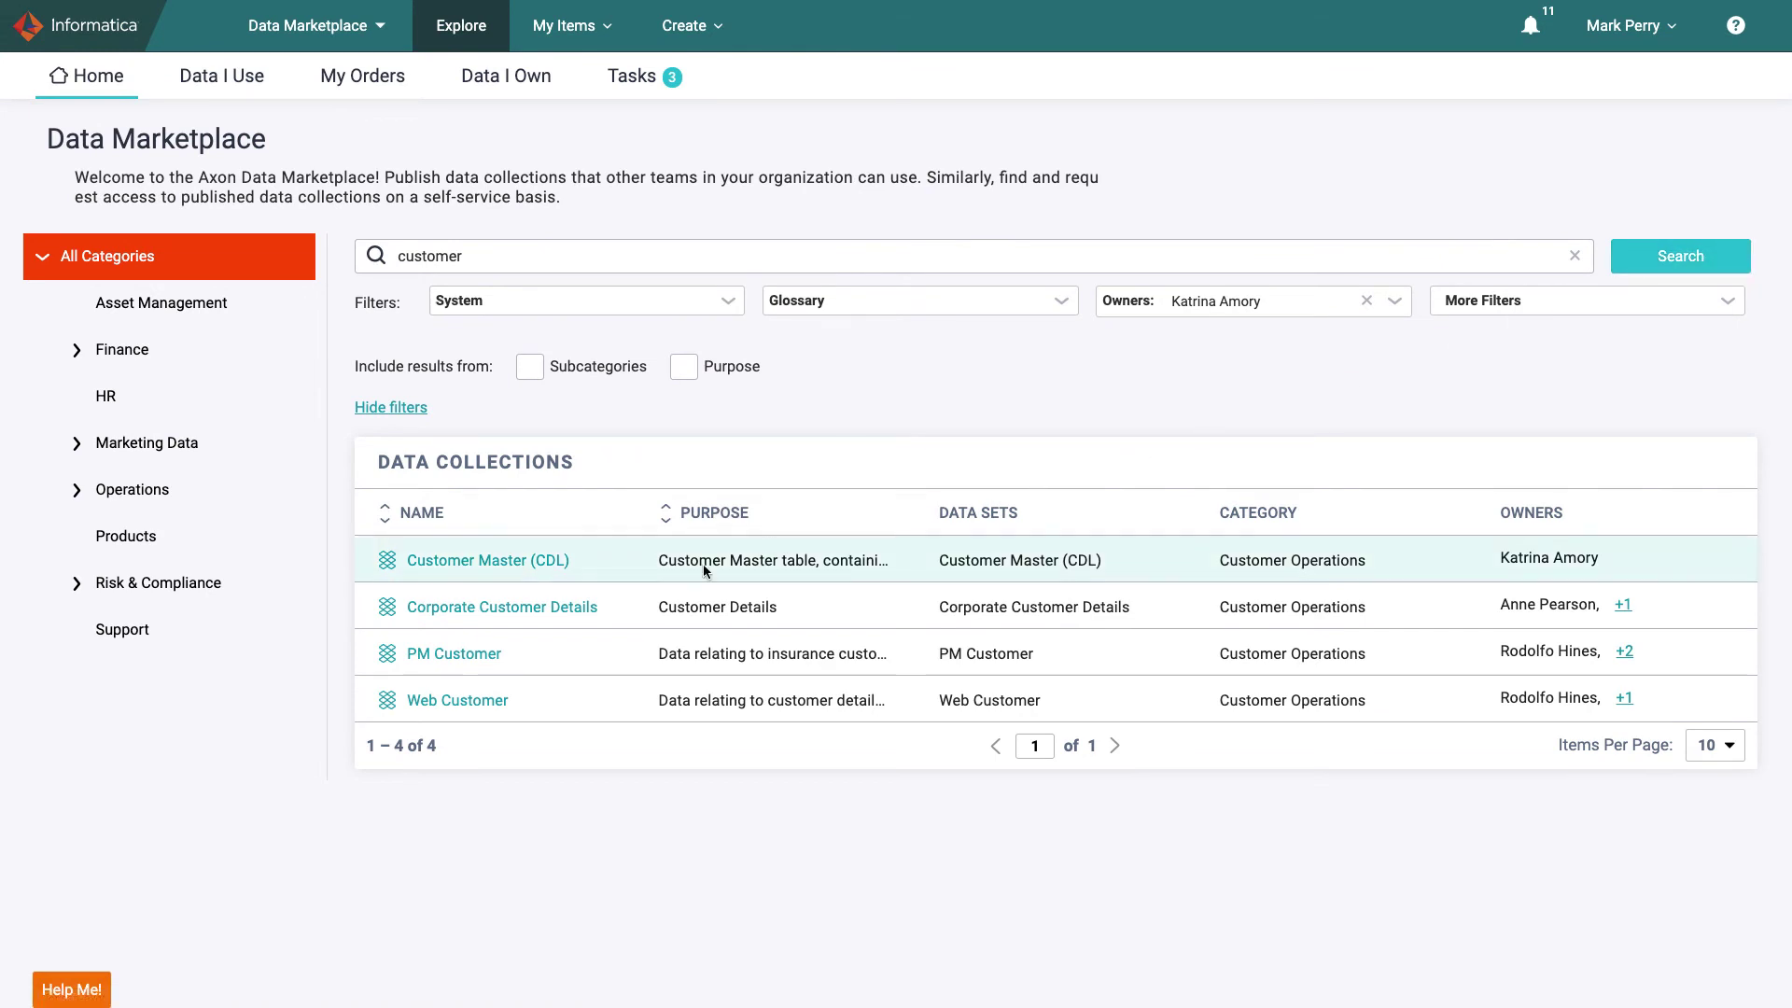
- Open Customer Master (CDL), list its attributes and check the 92% data quality breakdown
{"action": "left_click", "coordinate": [487, 561]}
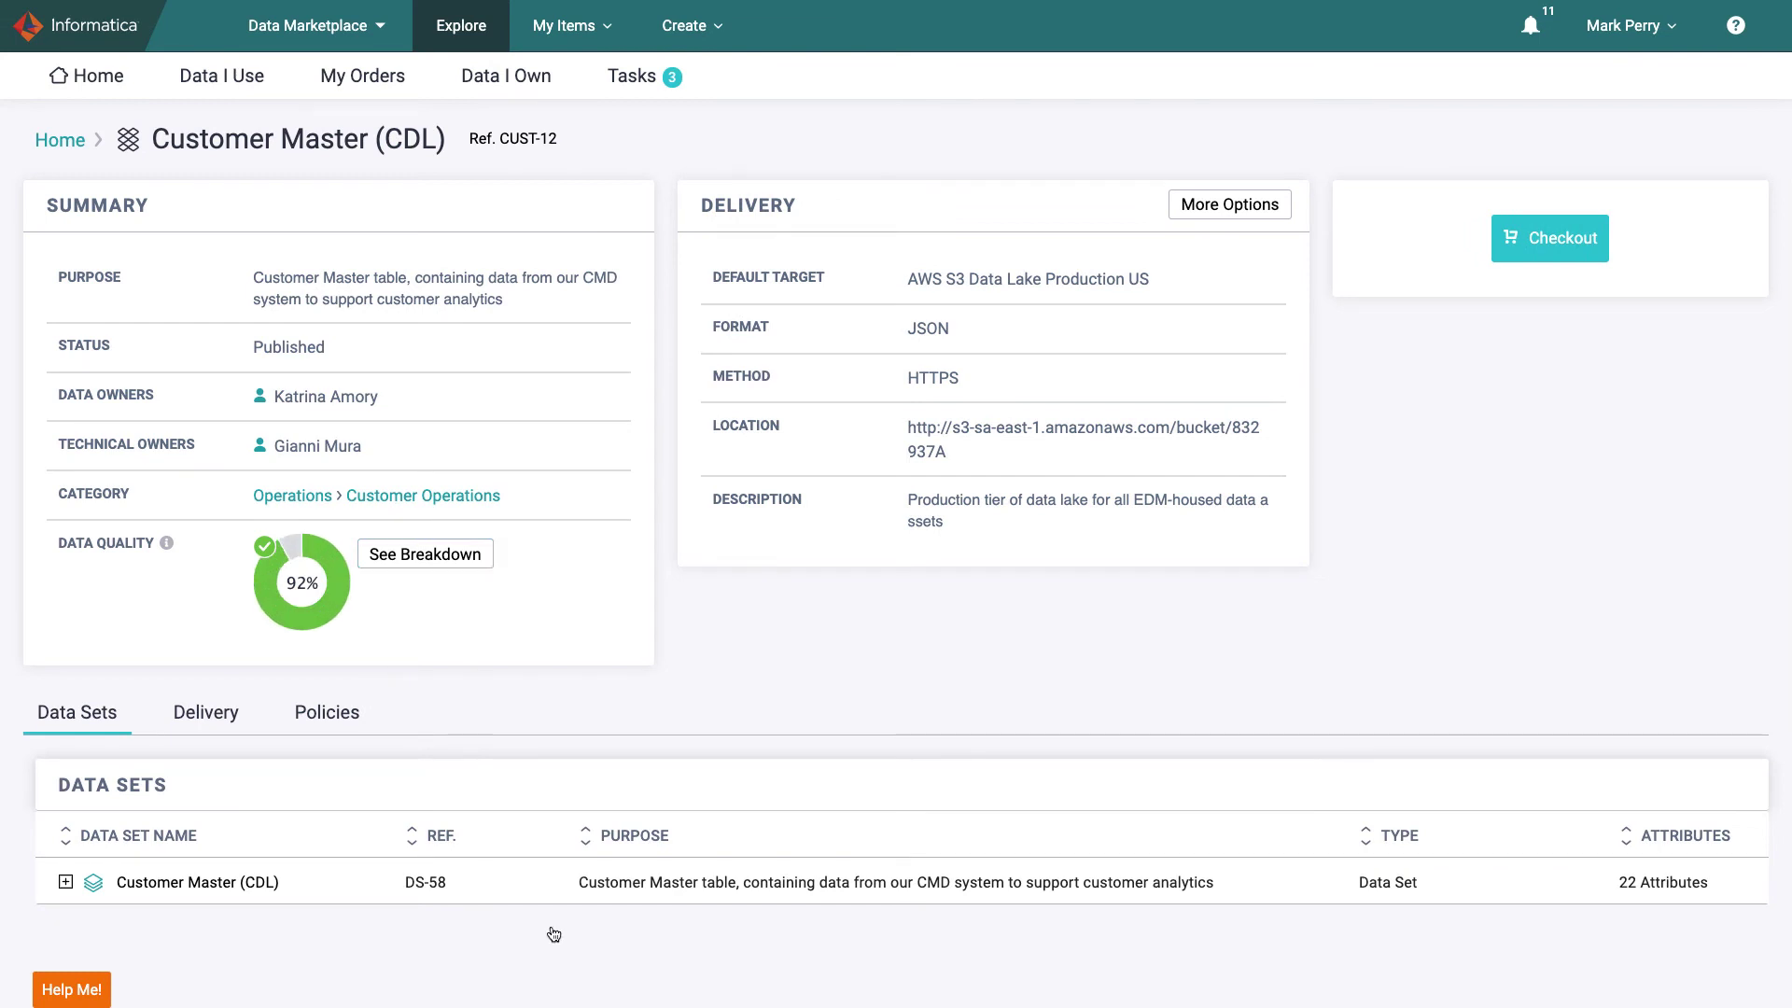
{"action": "left_click", "coordinate": [64, 883]}
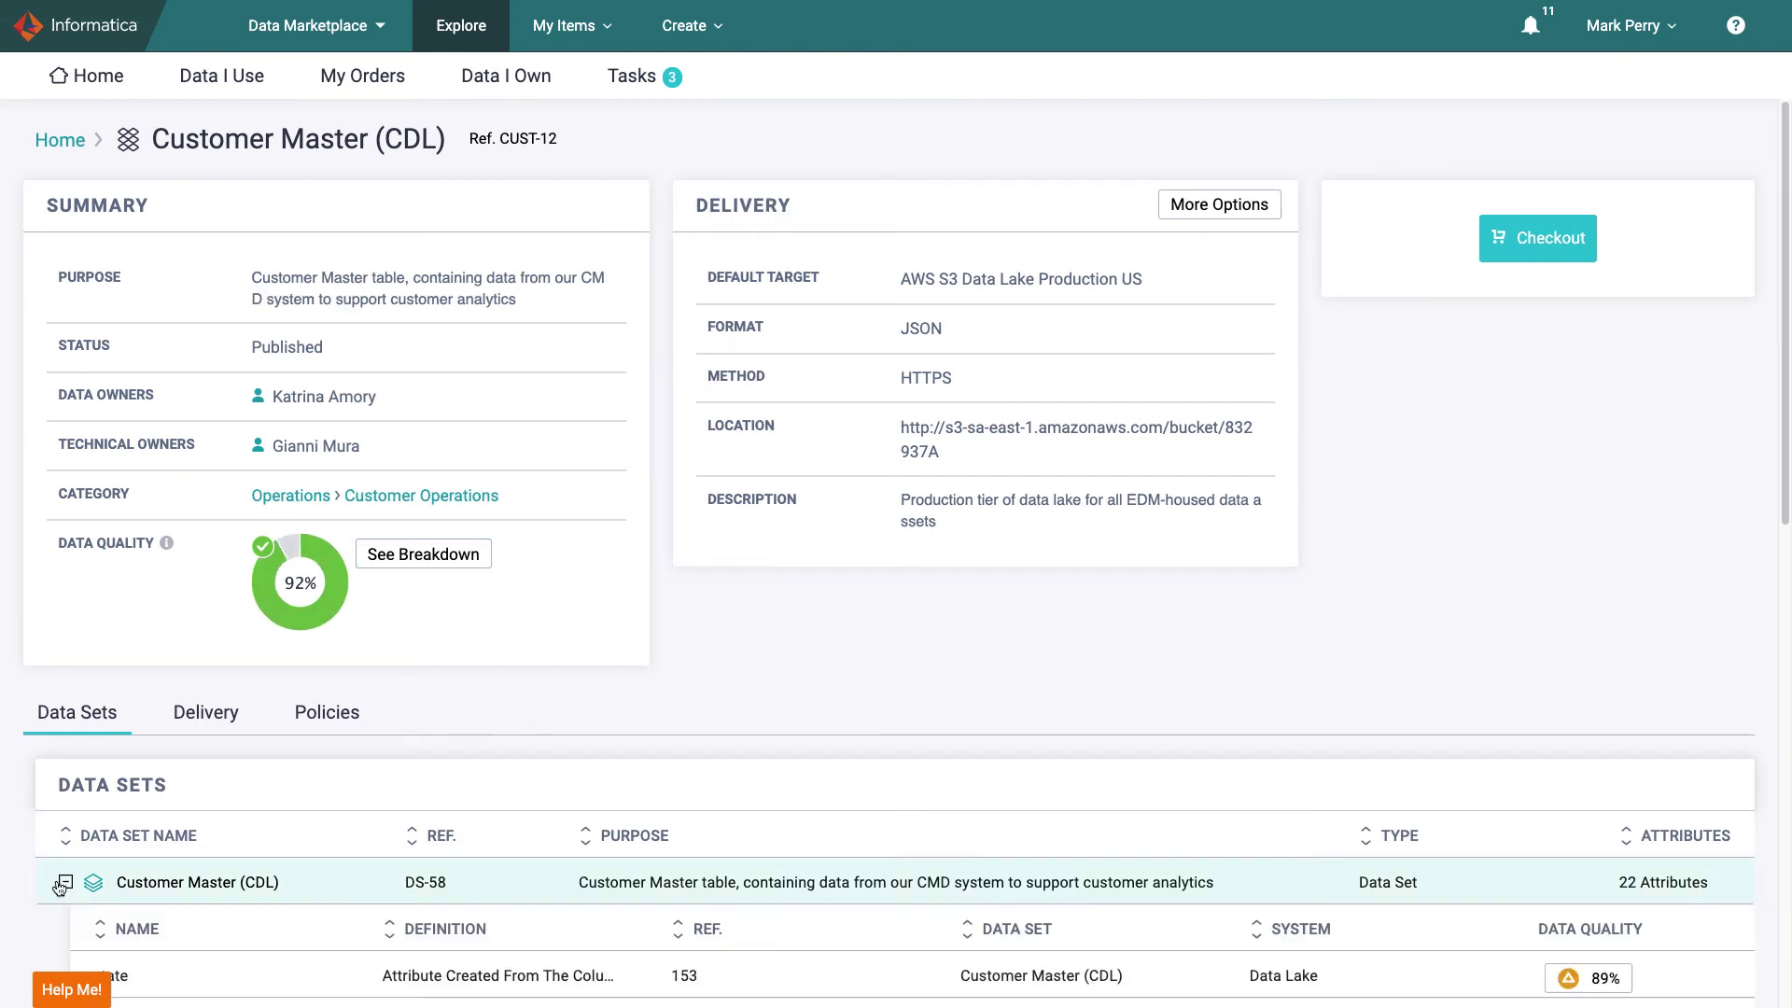
{"action": "scroll", "coordinate": [1542, 855], "scroll_direction": "down", "scroll_amount": 10}
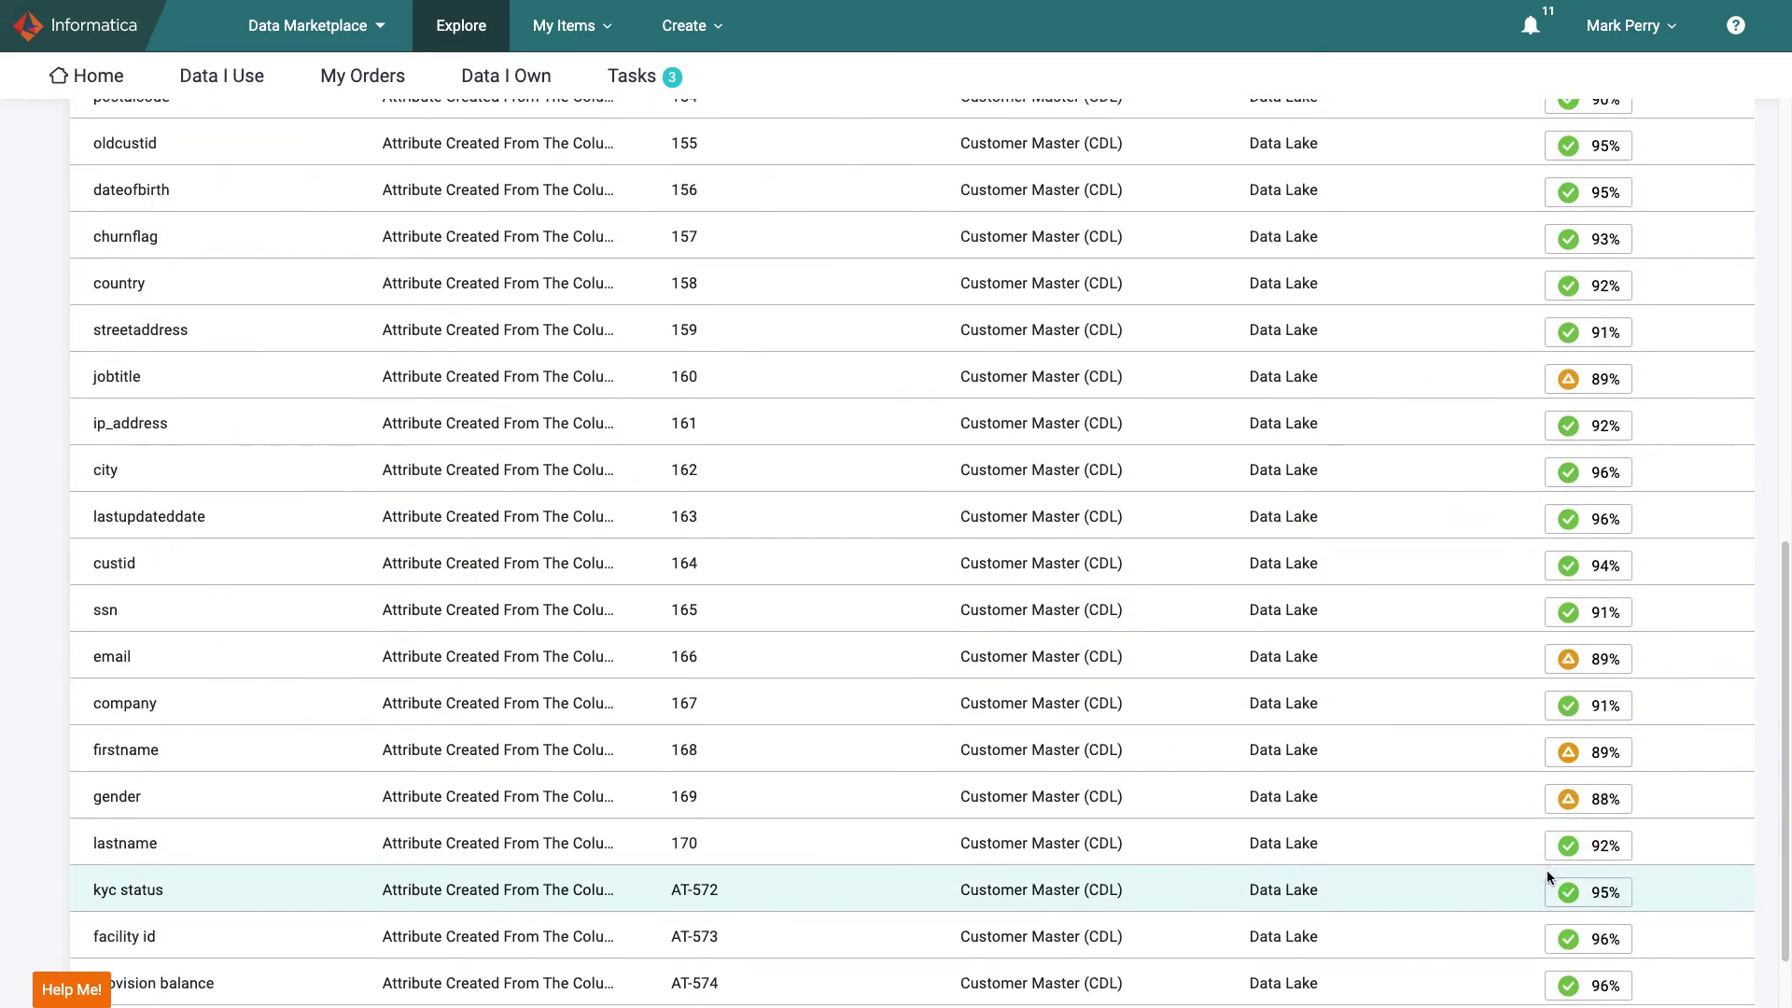
{"action": "scroll", "coordinate": [1547, 870], "scroll_direction": "up", "scroll_amount": 10}
{"action": "left_click", "coordinate": [472, 562]}
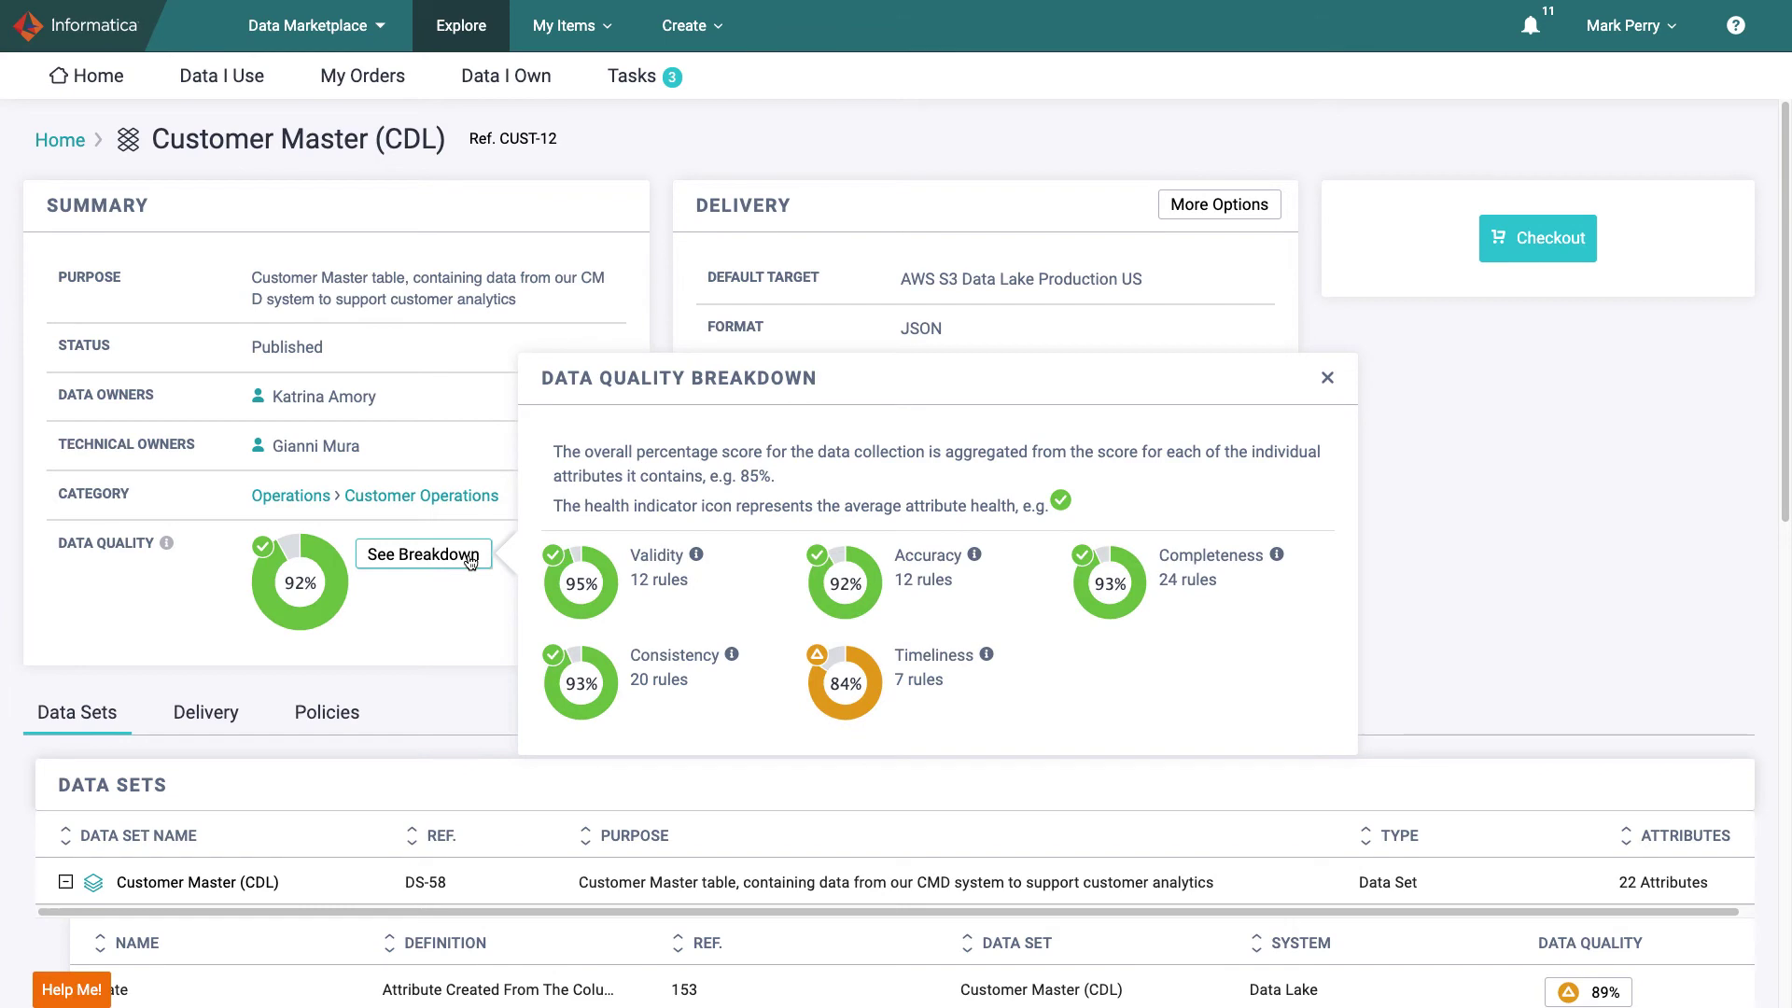
{"action": "left_click", "coordinate": [471, 557]}
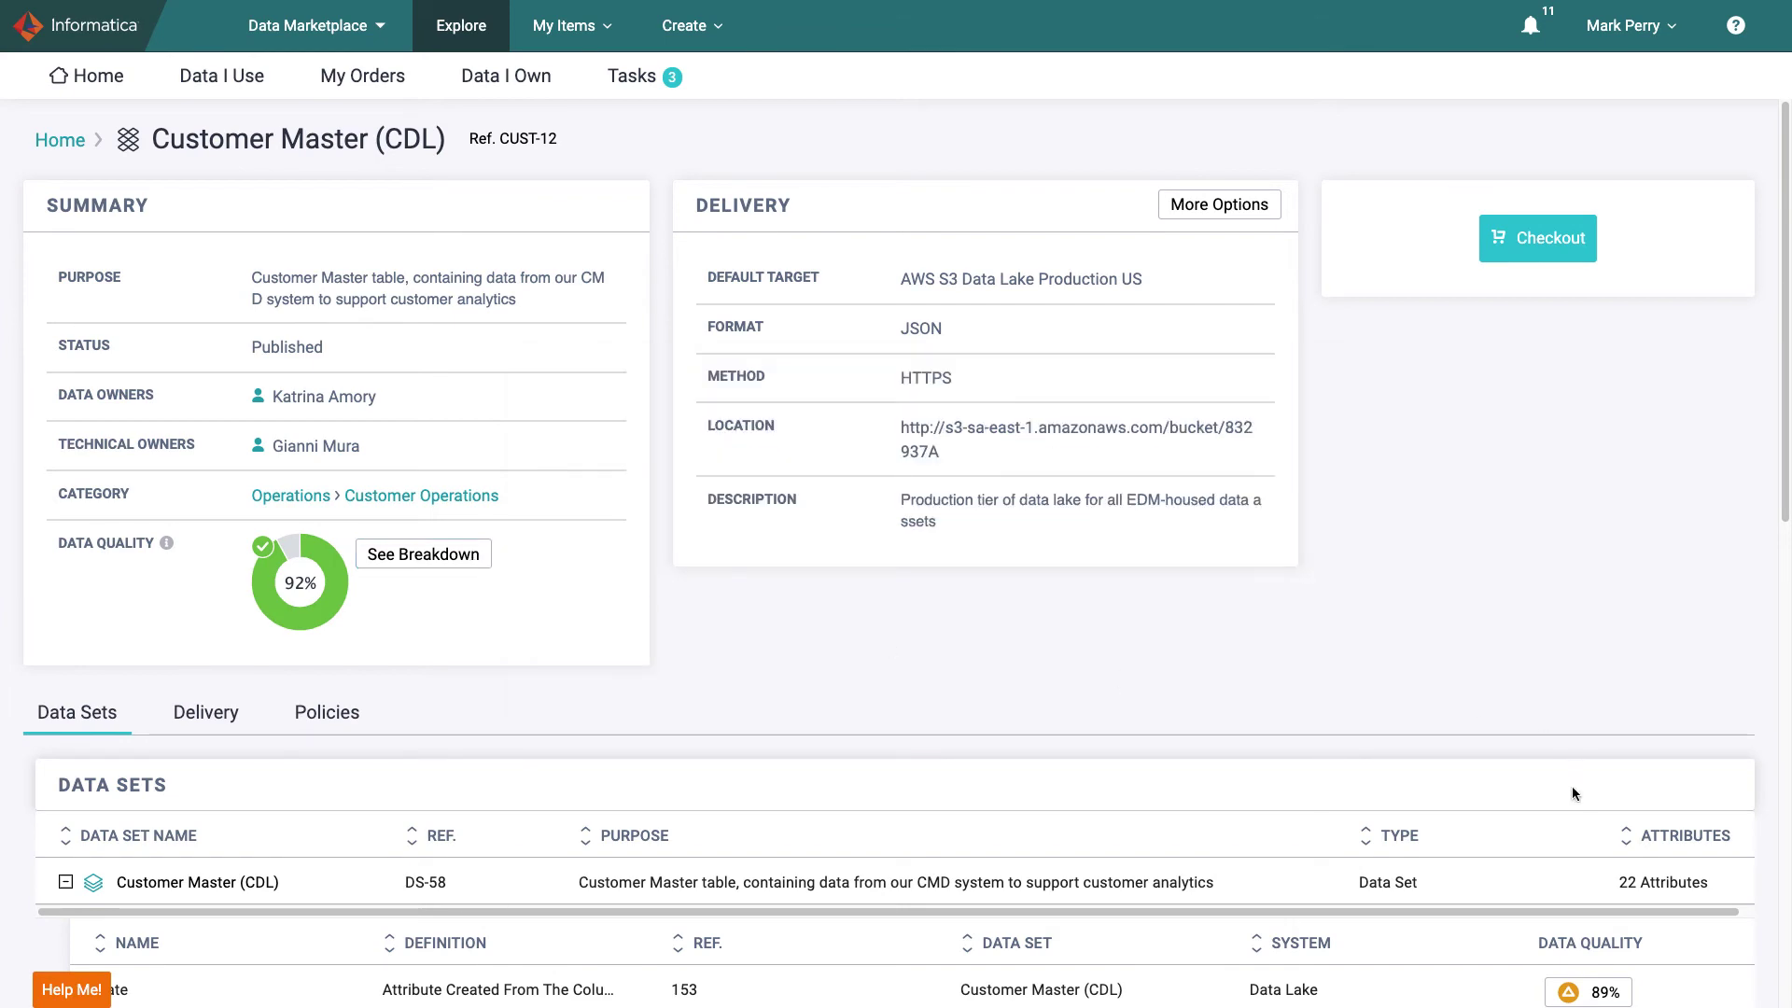
- Inspect the quality rules behind the email attribute's score
{"action": "scroll", "coordinate": [1572, 786], "scroll_direction": "down", "scroll_amount": 2}
{"action": "scroll", "coordinate": [1684, 801], "scroll_direction": "down", "scroll_amount": 5}
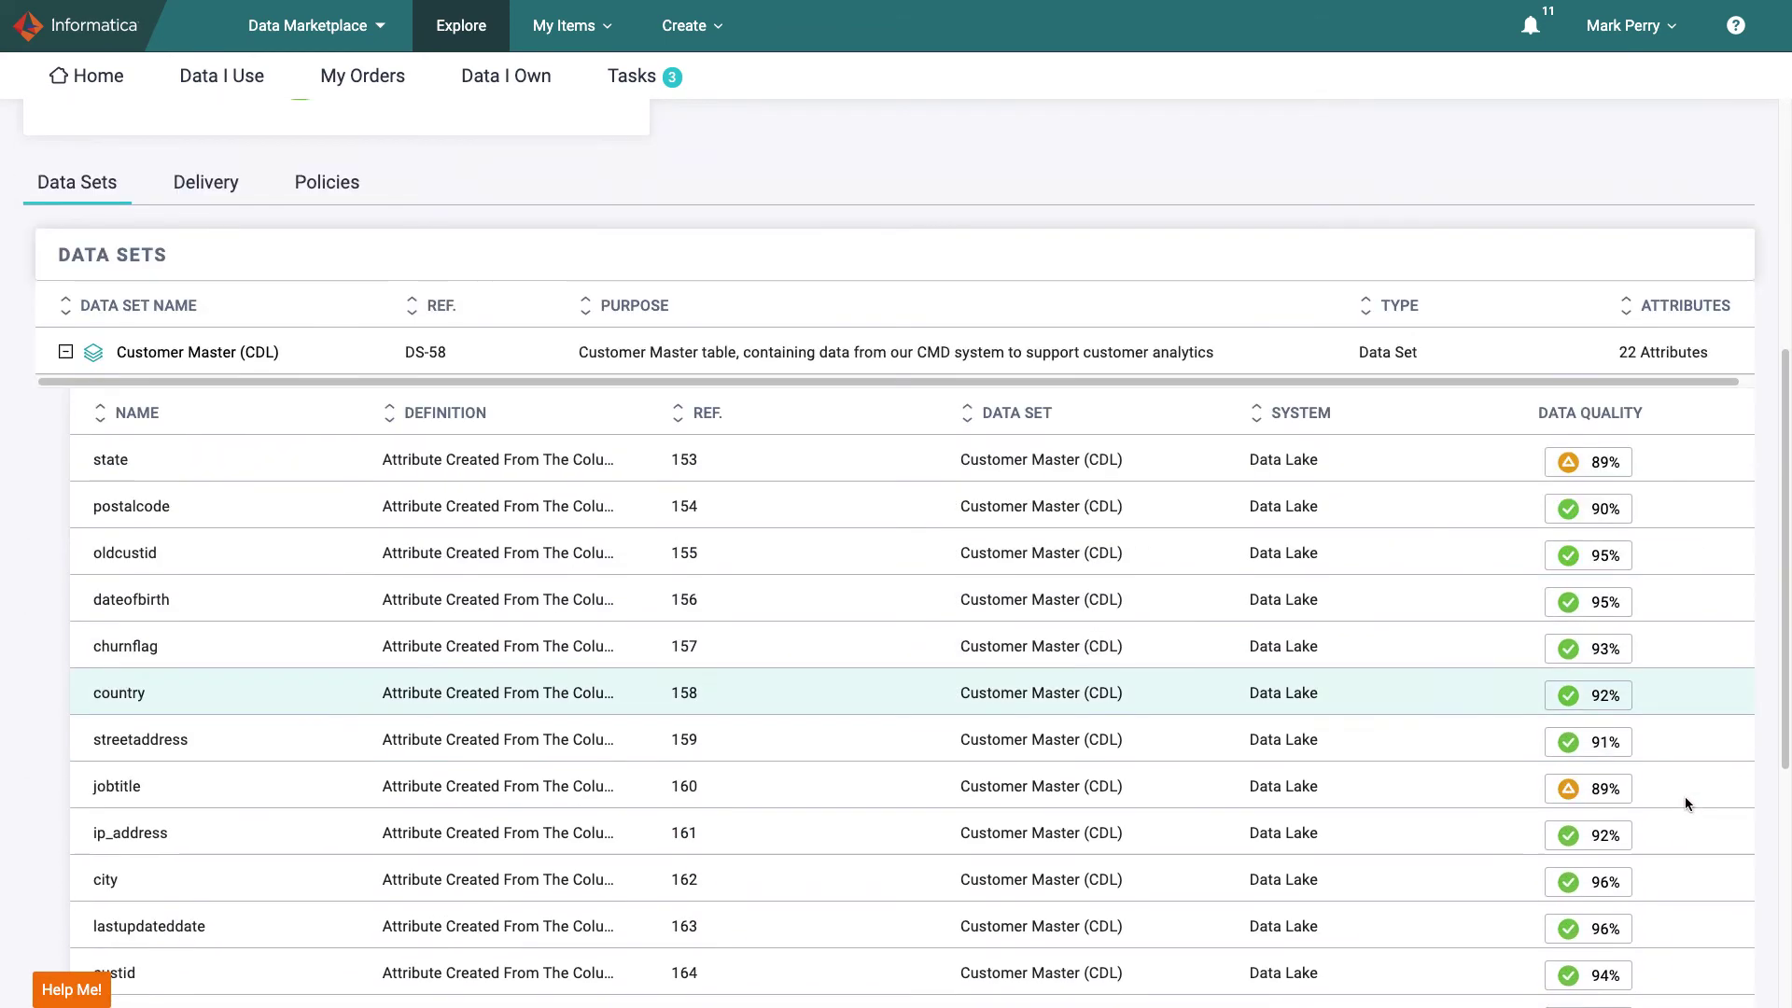
{"action": "left_click", "coordinate": [1595, 927]}
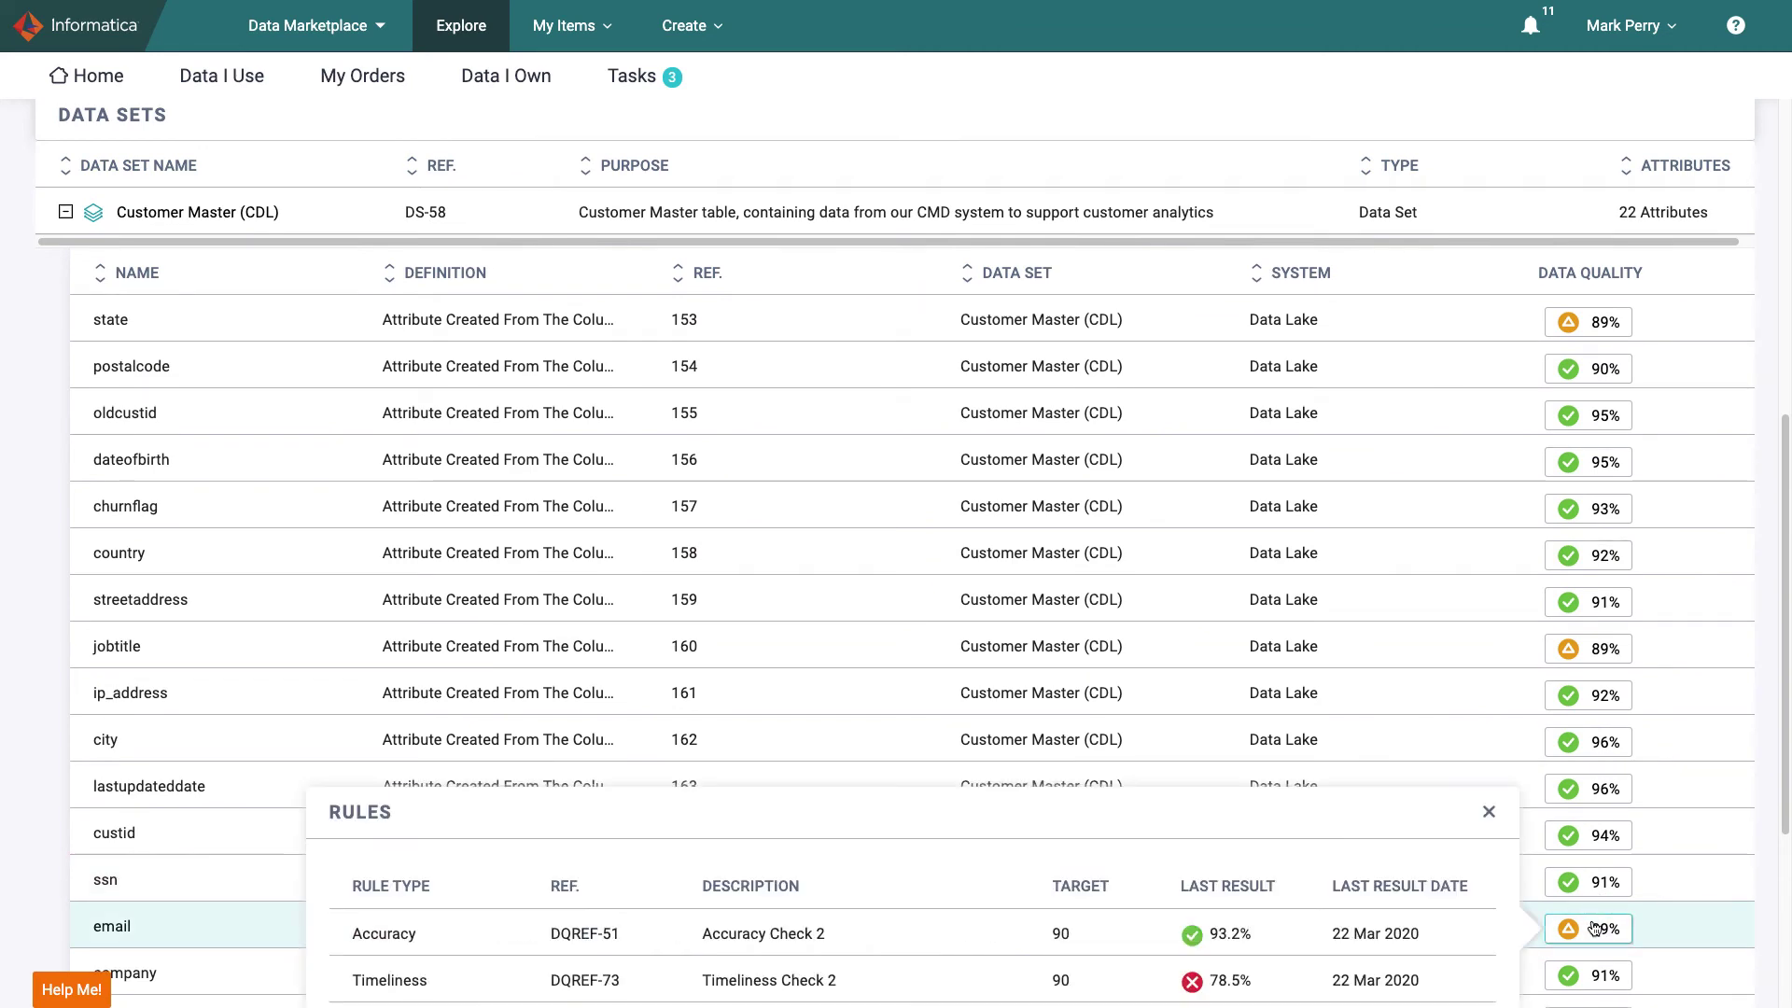
{"action": "scroll", "coordinate": [1594, 928], "scroll_direction": "down", "scroll_amount": 1}
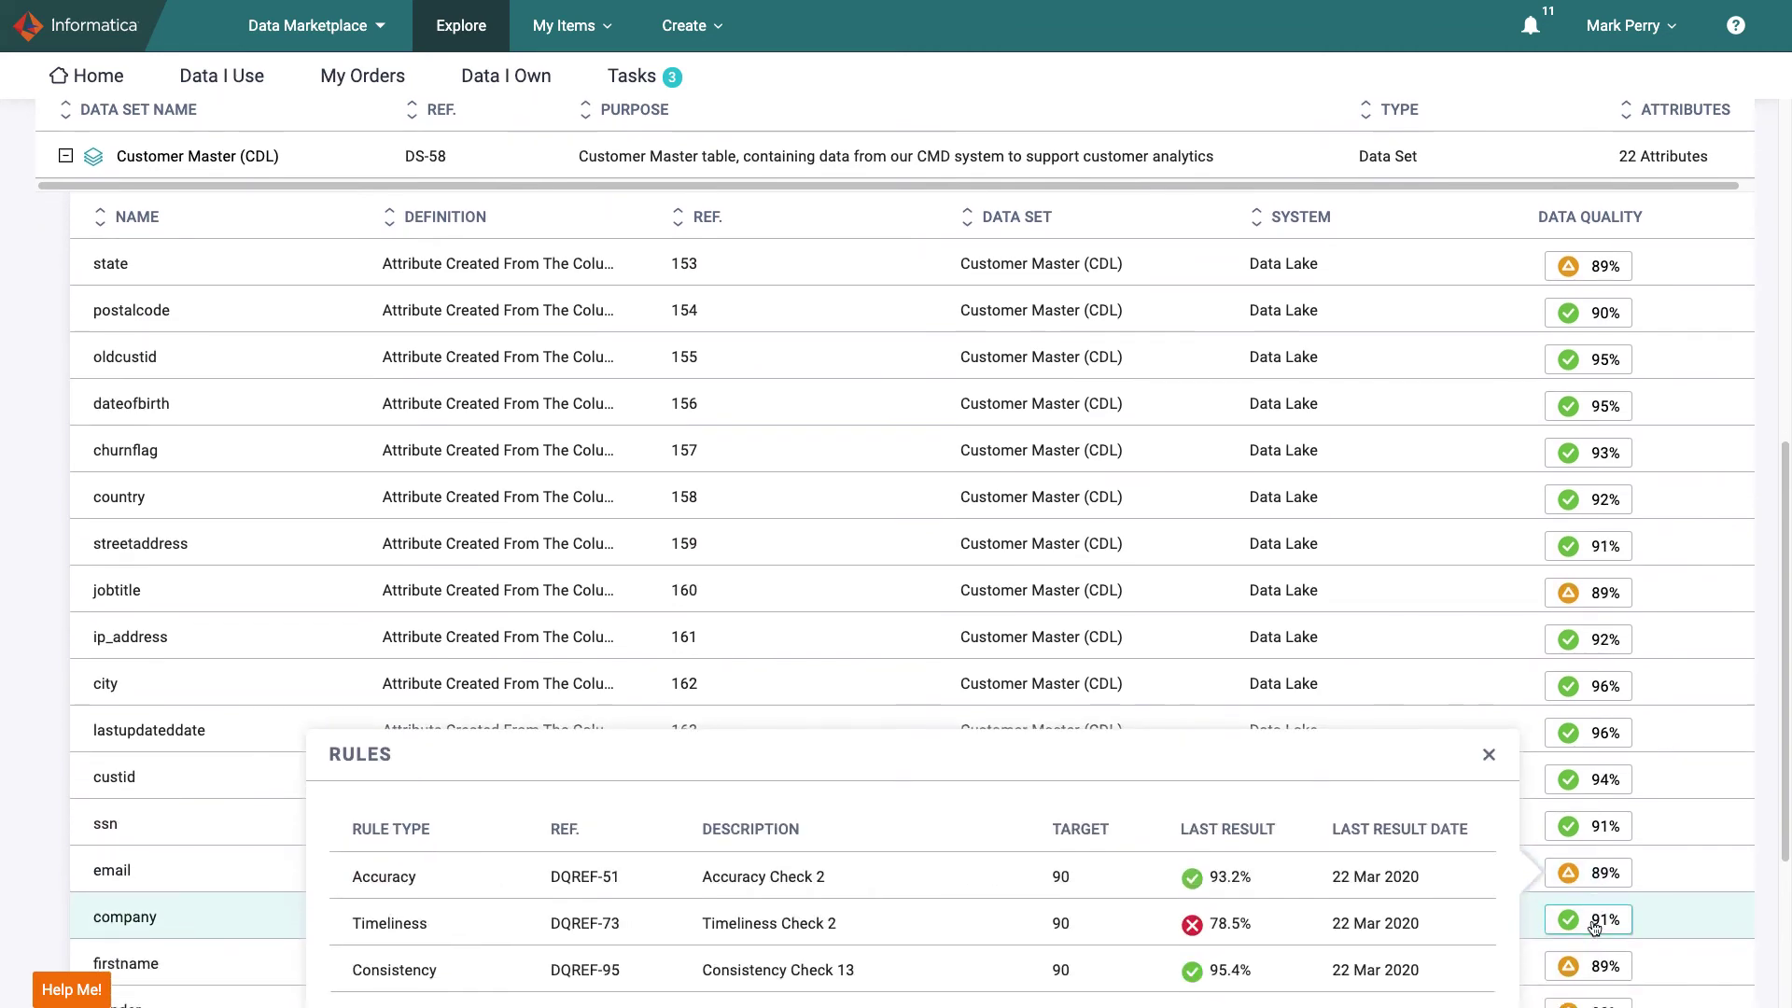
{"action": "left_click", "coordinate": [1774, 829]}
{"action": "scroll", "coordinate": [1774, 828], "scroll_direction": "up", "scroll_amount": 8}
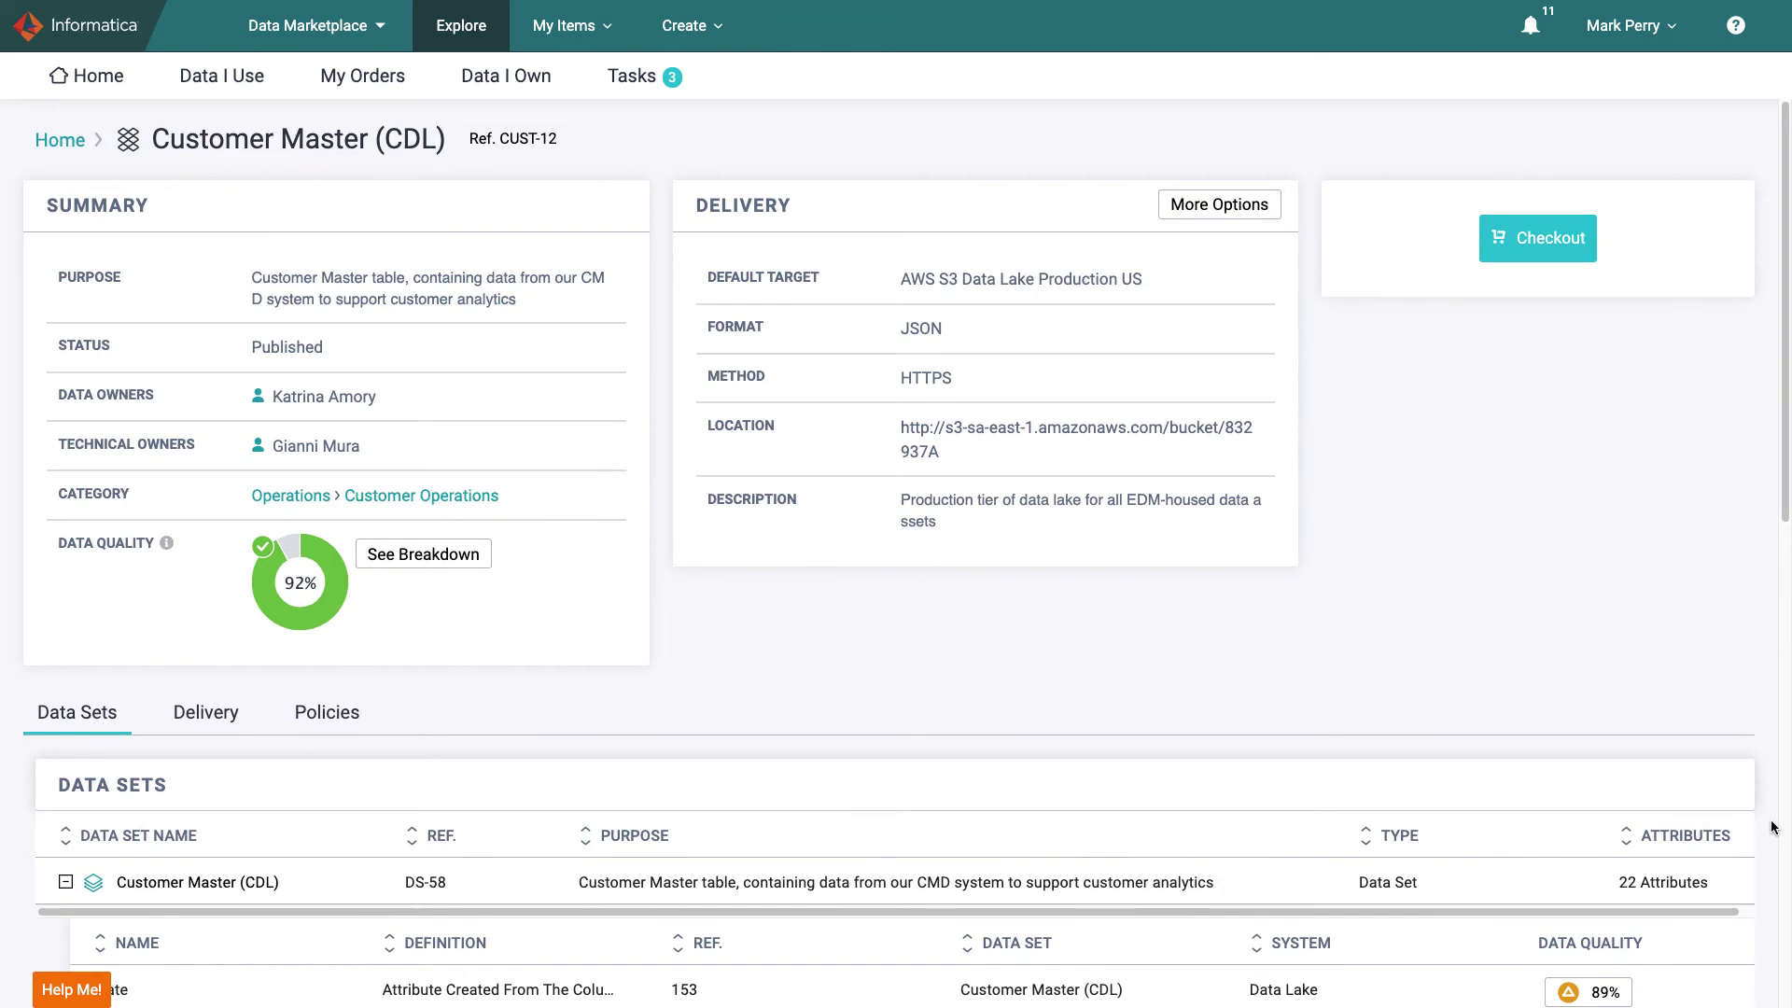
- Review the collection's AWS S3 JSON delivery options and its four policies
{"action": "left_click", "coordinate": [209, 717]}
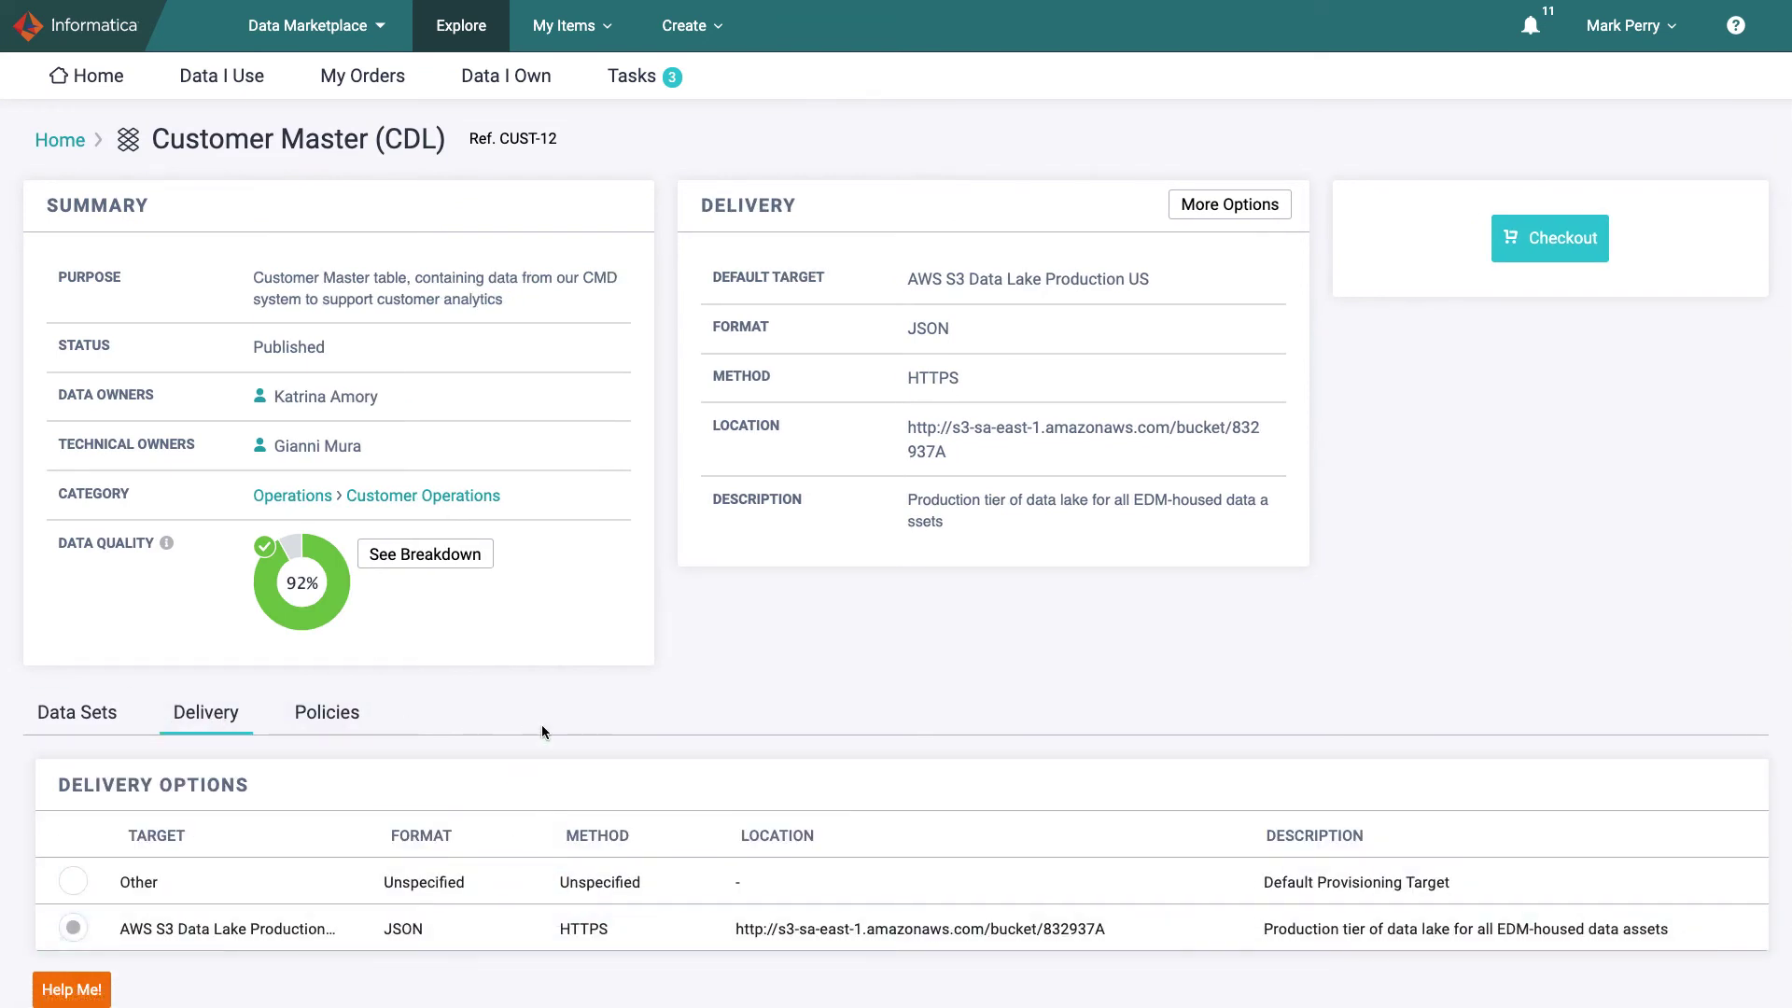
{"action": "left_click", "coordinate": [313, 723]}
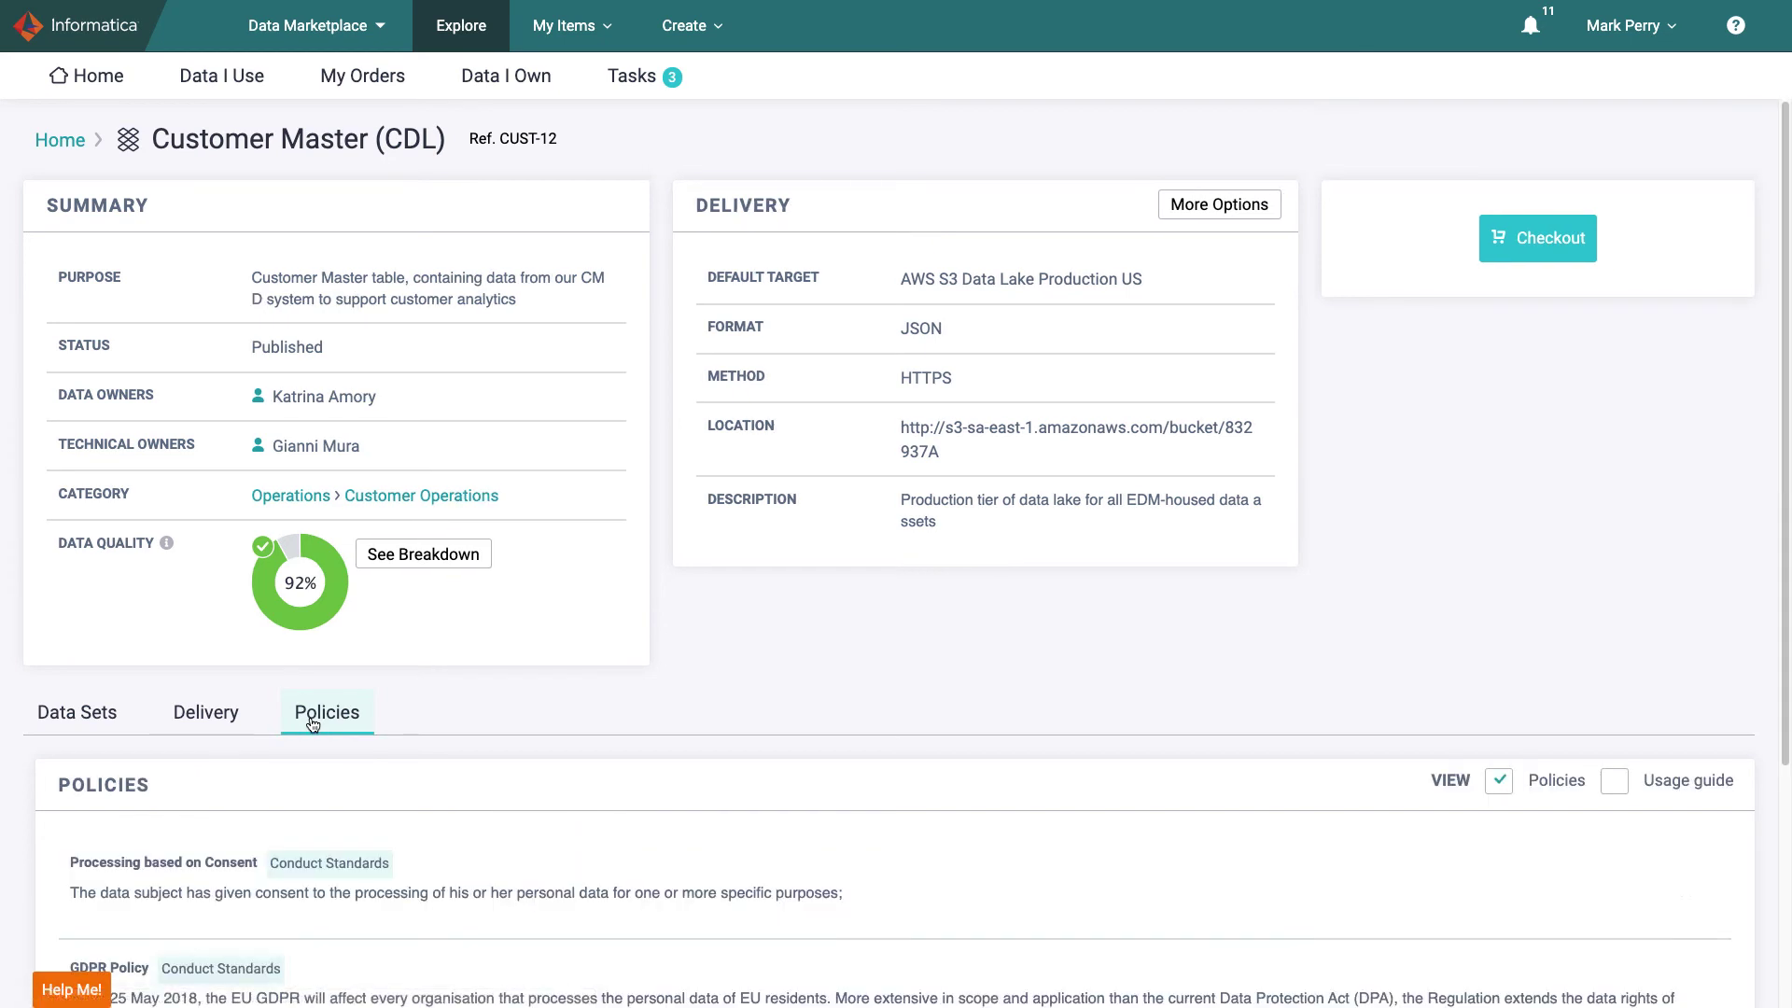
{"action": "scroll", "coordinate": [495, 717], "scroll_direction": "down", "scroll_amount": 3}
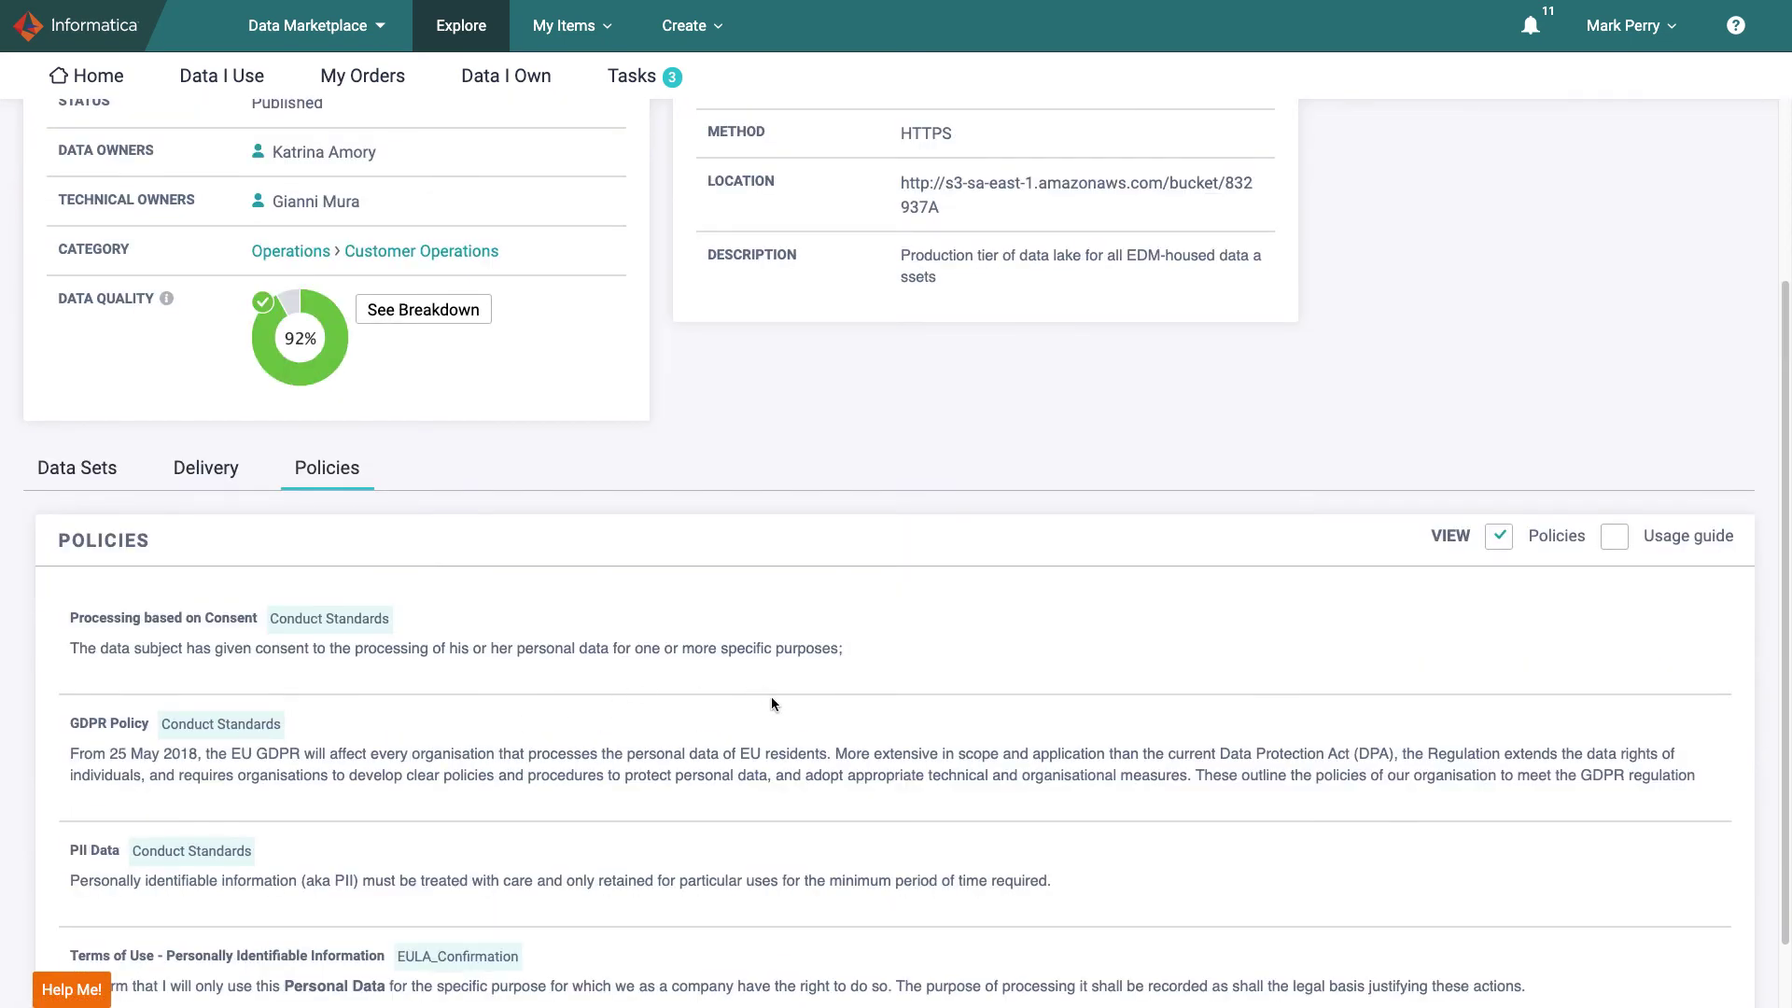
{"action": "scroll", "coordinate": [773, 702], "scroll_direction": "down", "scroll_amount": 1}
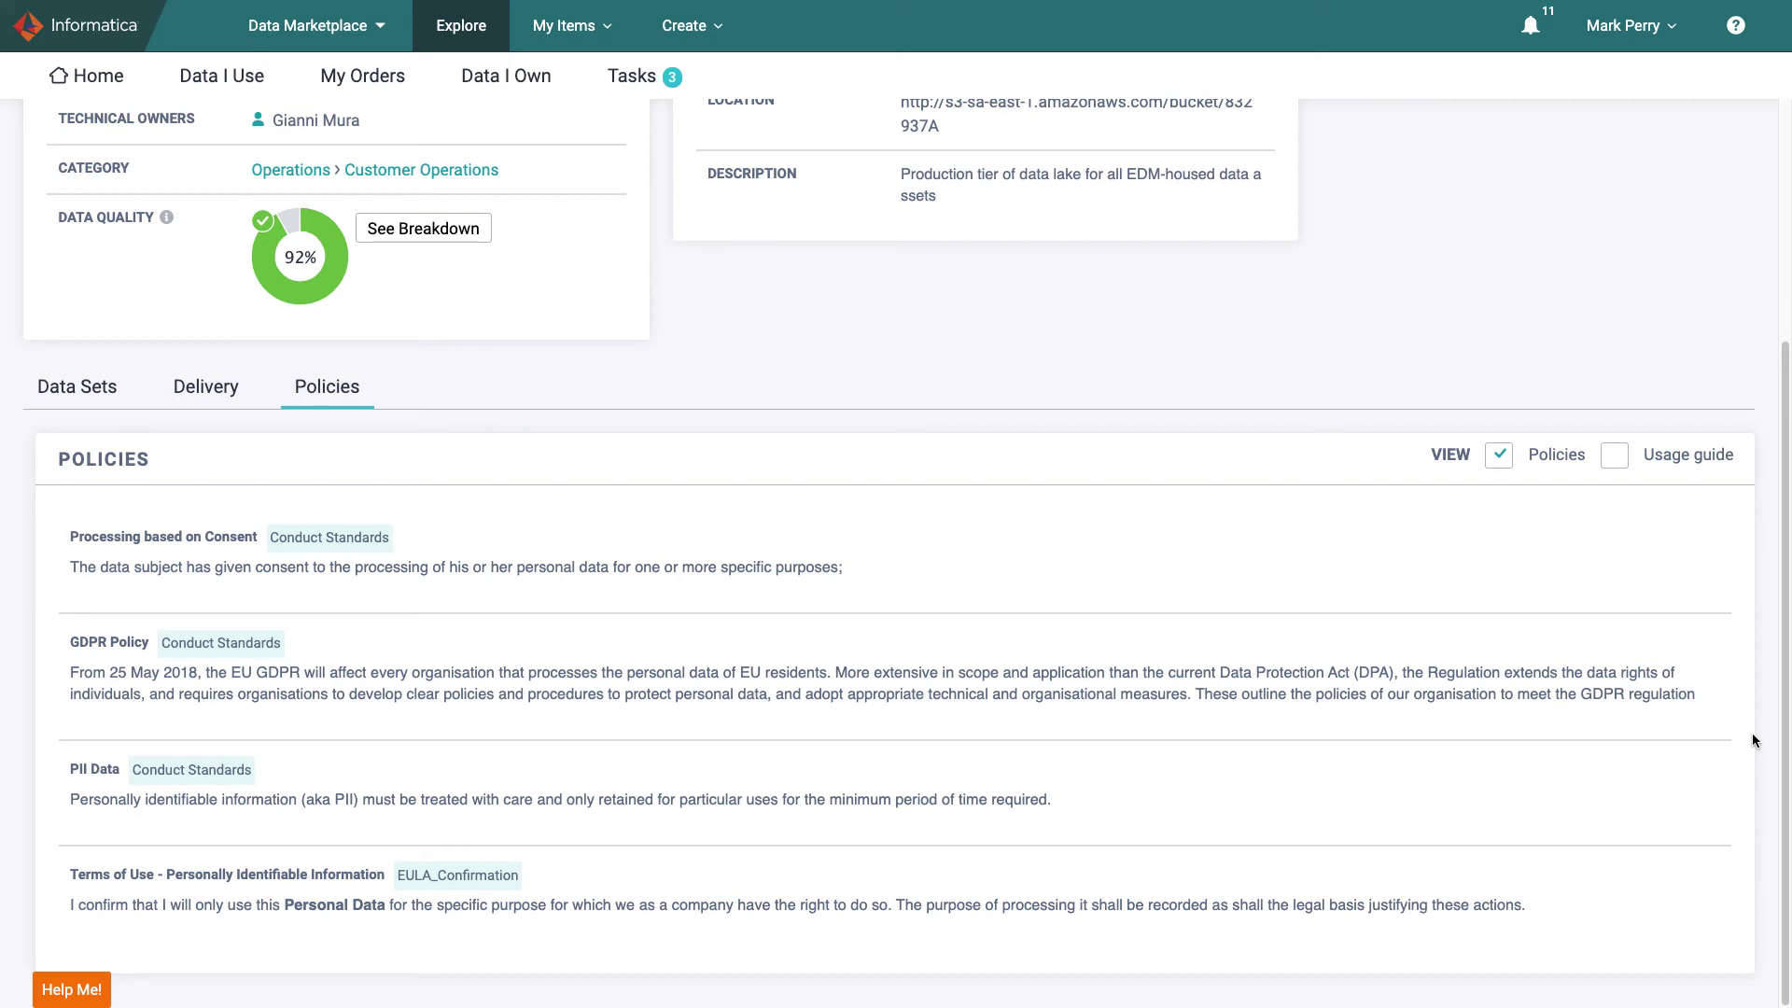
{"action": "scroll", "coordinate": [1750, 732], "scroll_direction": "up", "scroll_amount": 4}
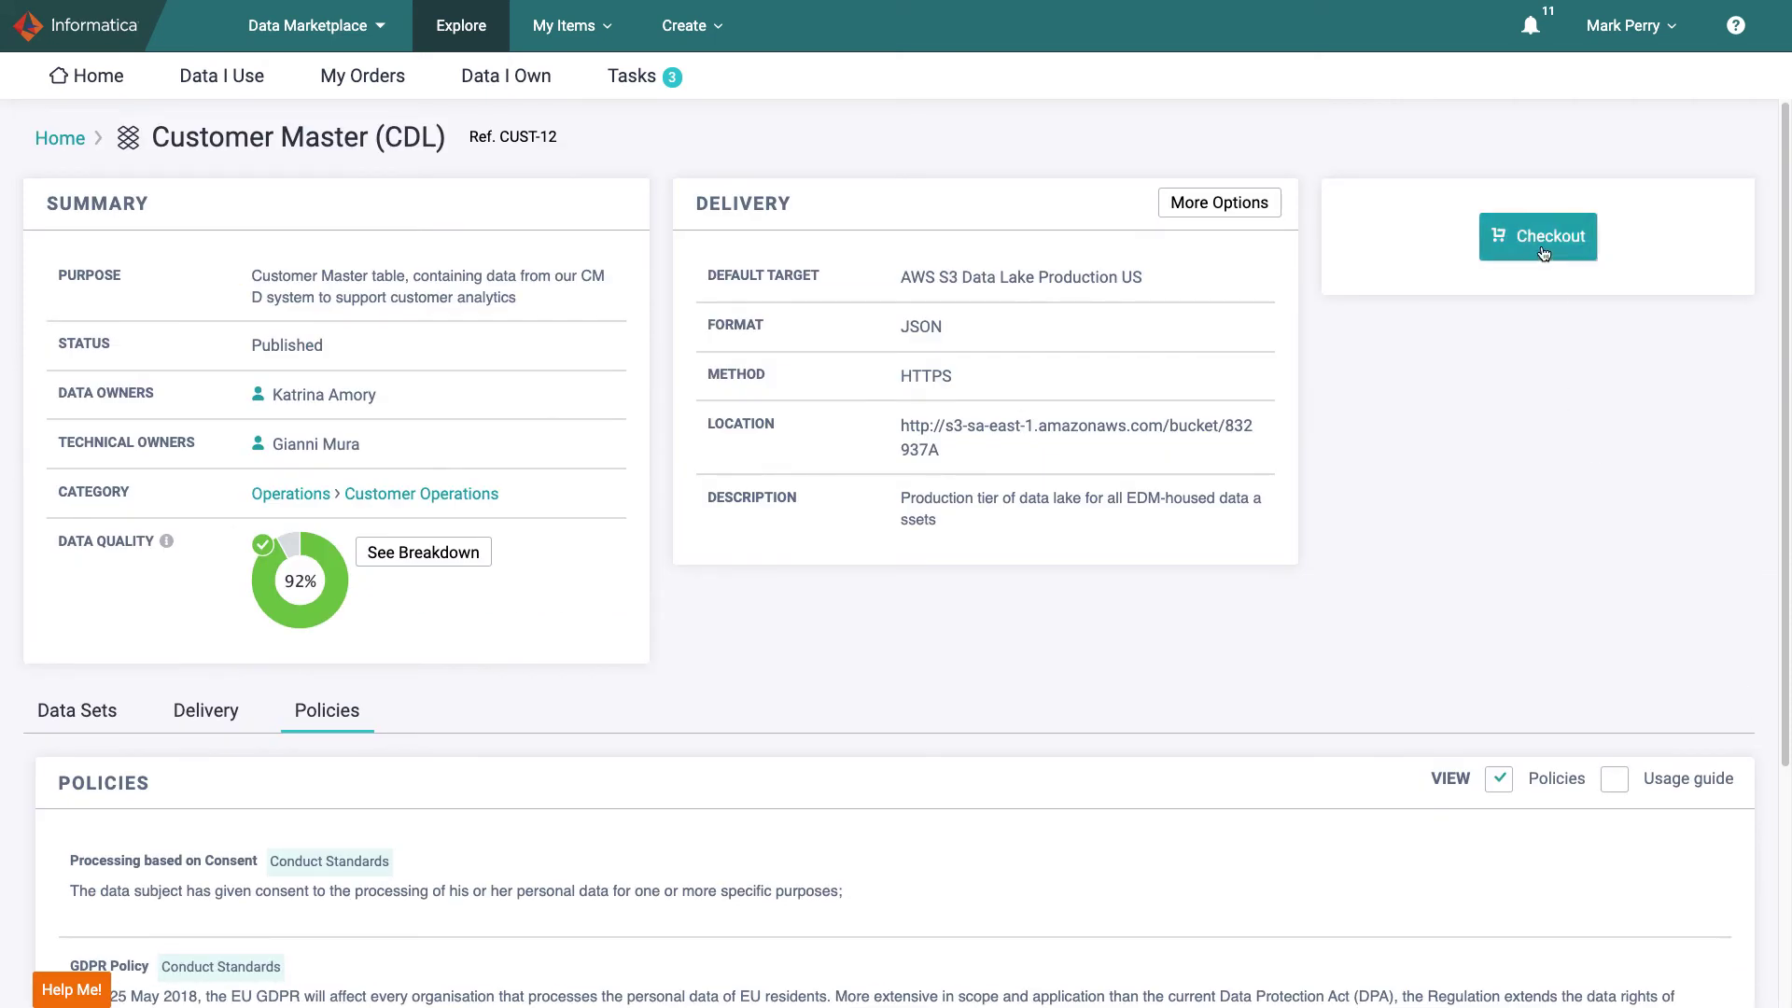
- Start a Customer Master (CDL) order justified 'Analytics purposes', keeping the AWS S3 delivery target
{"action": "left_click", "coordinate": [1543, 252]}
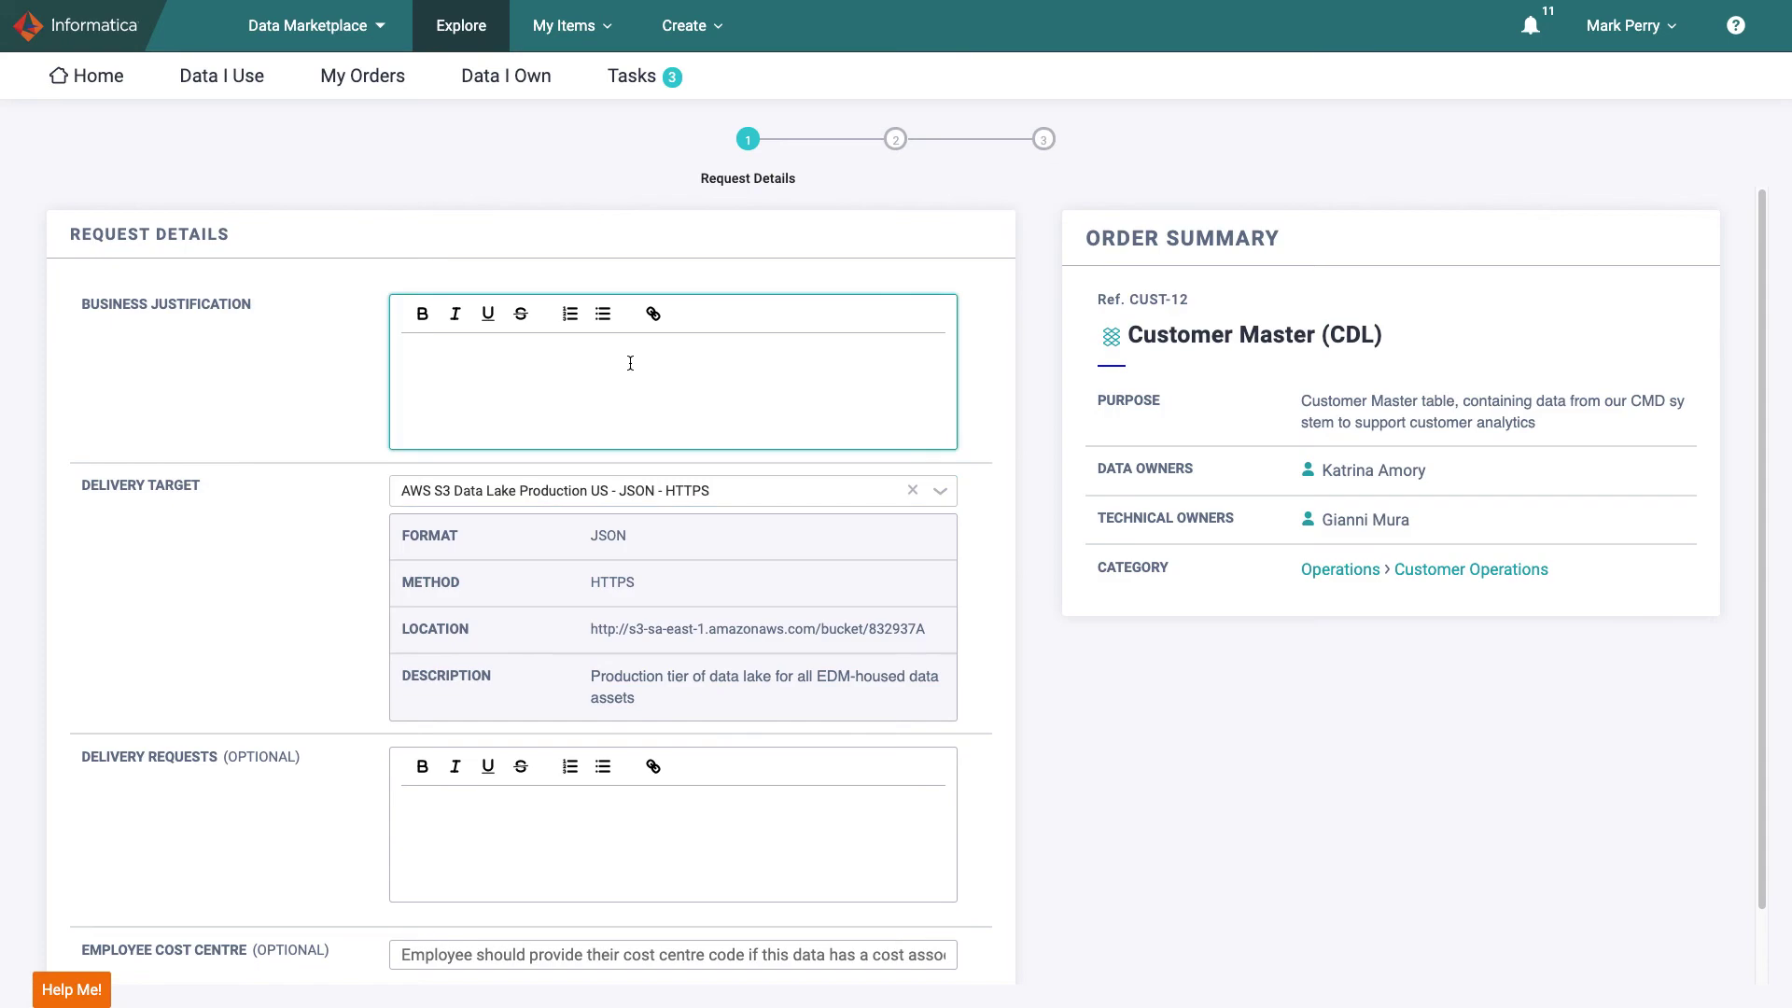
{"action": "type", "text": "Analytics purposes"}
{"action": "left_click", "coordinate": [944, 492]}
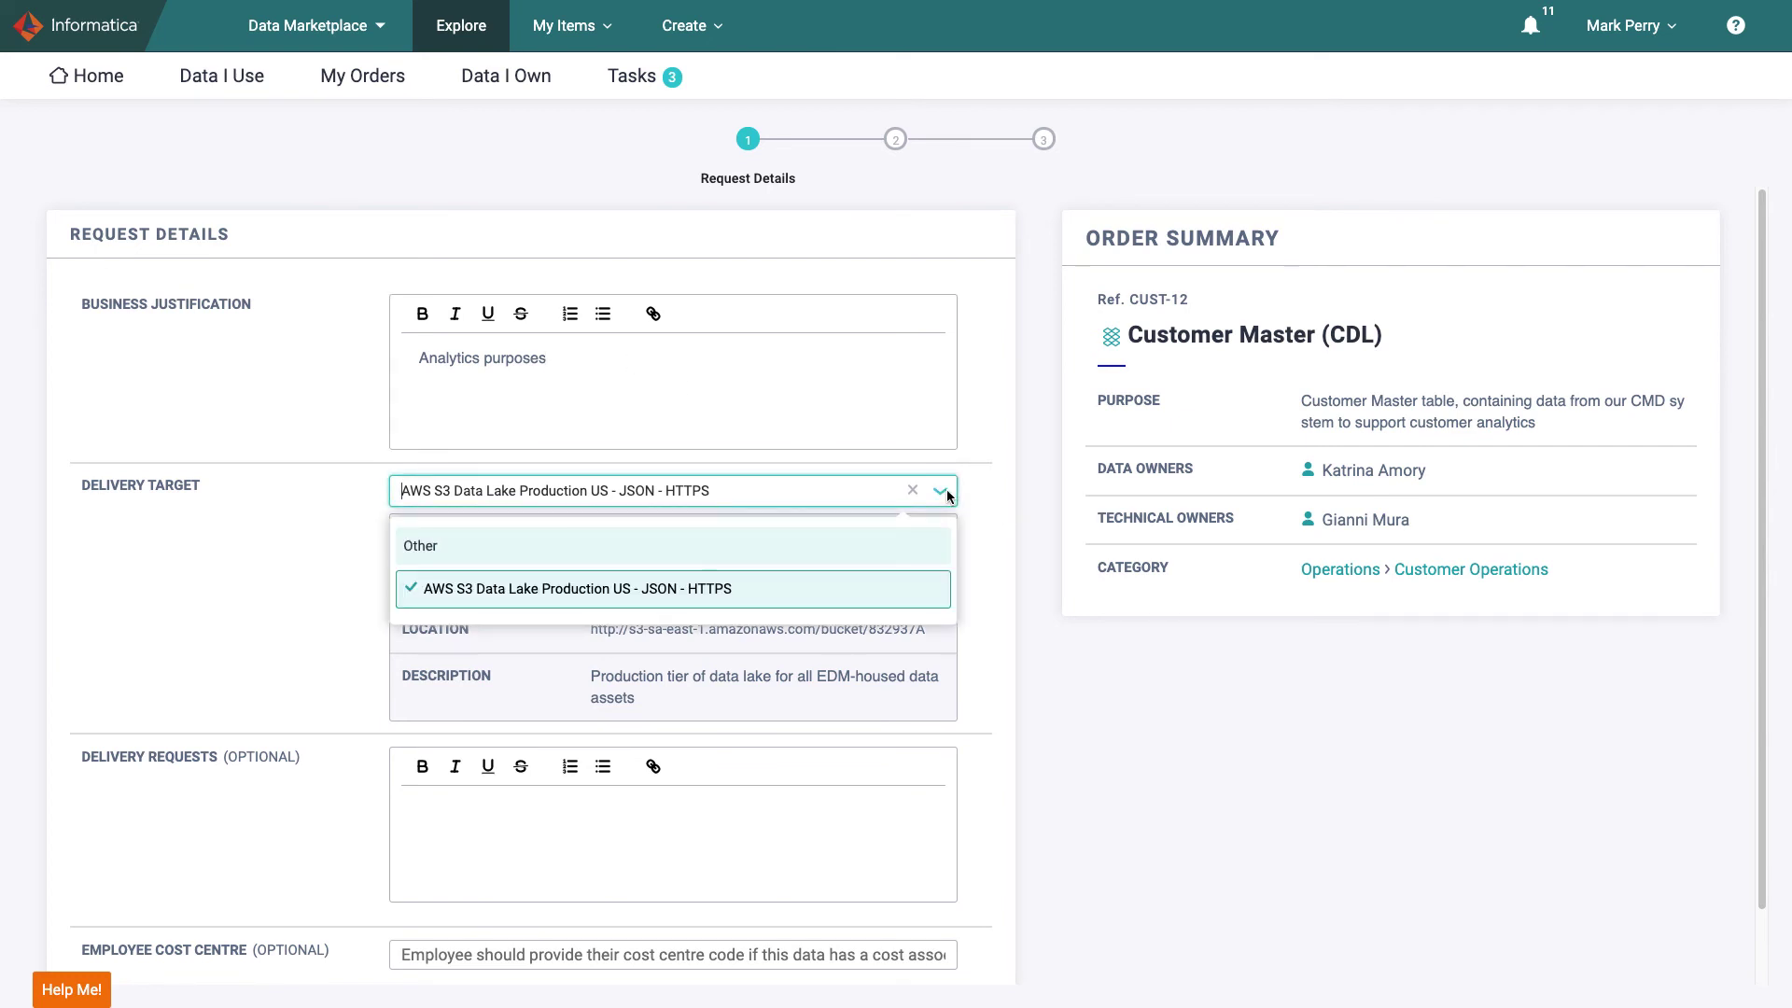
{"action": "left_click", "coordinate": [947, 493]}
{"action": "left_click", "coordinate": [888, 825]}
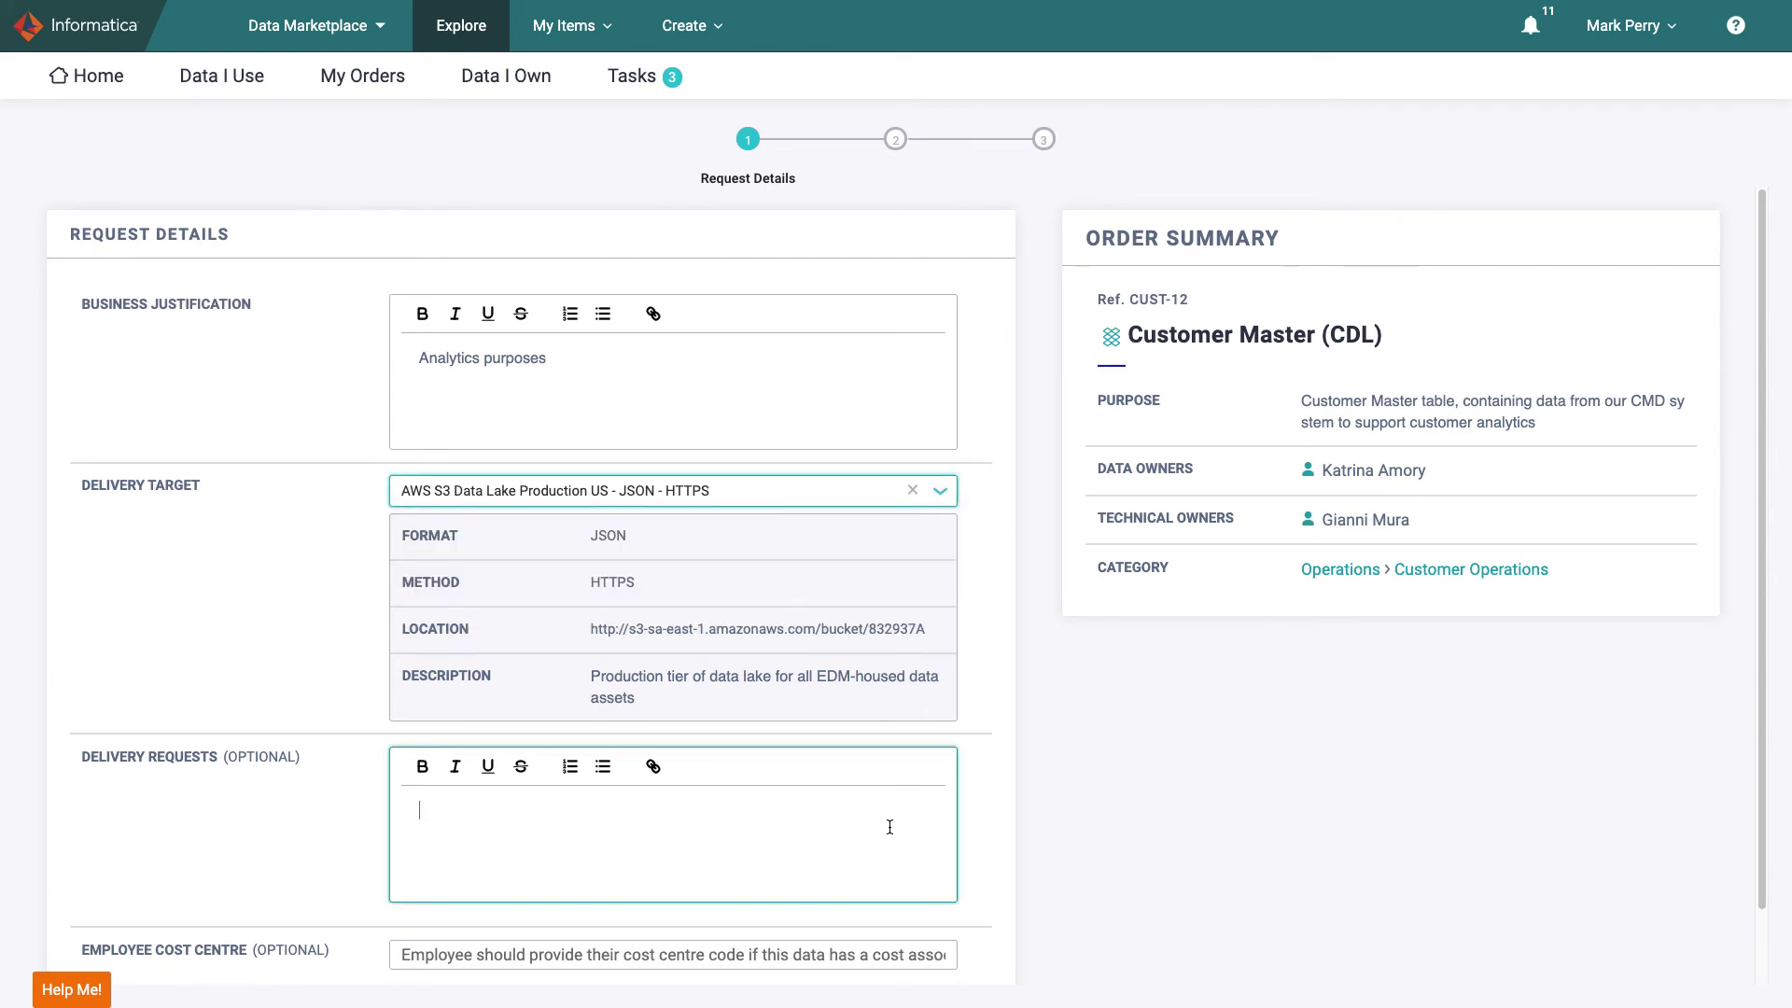
{"action": "scroll", "coordinate": [889, 829], "scroll_direction": "down", "scroll_amount": 1}
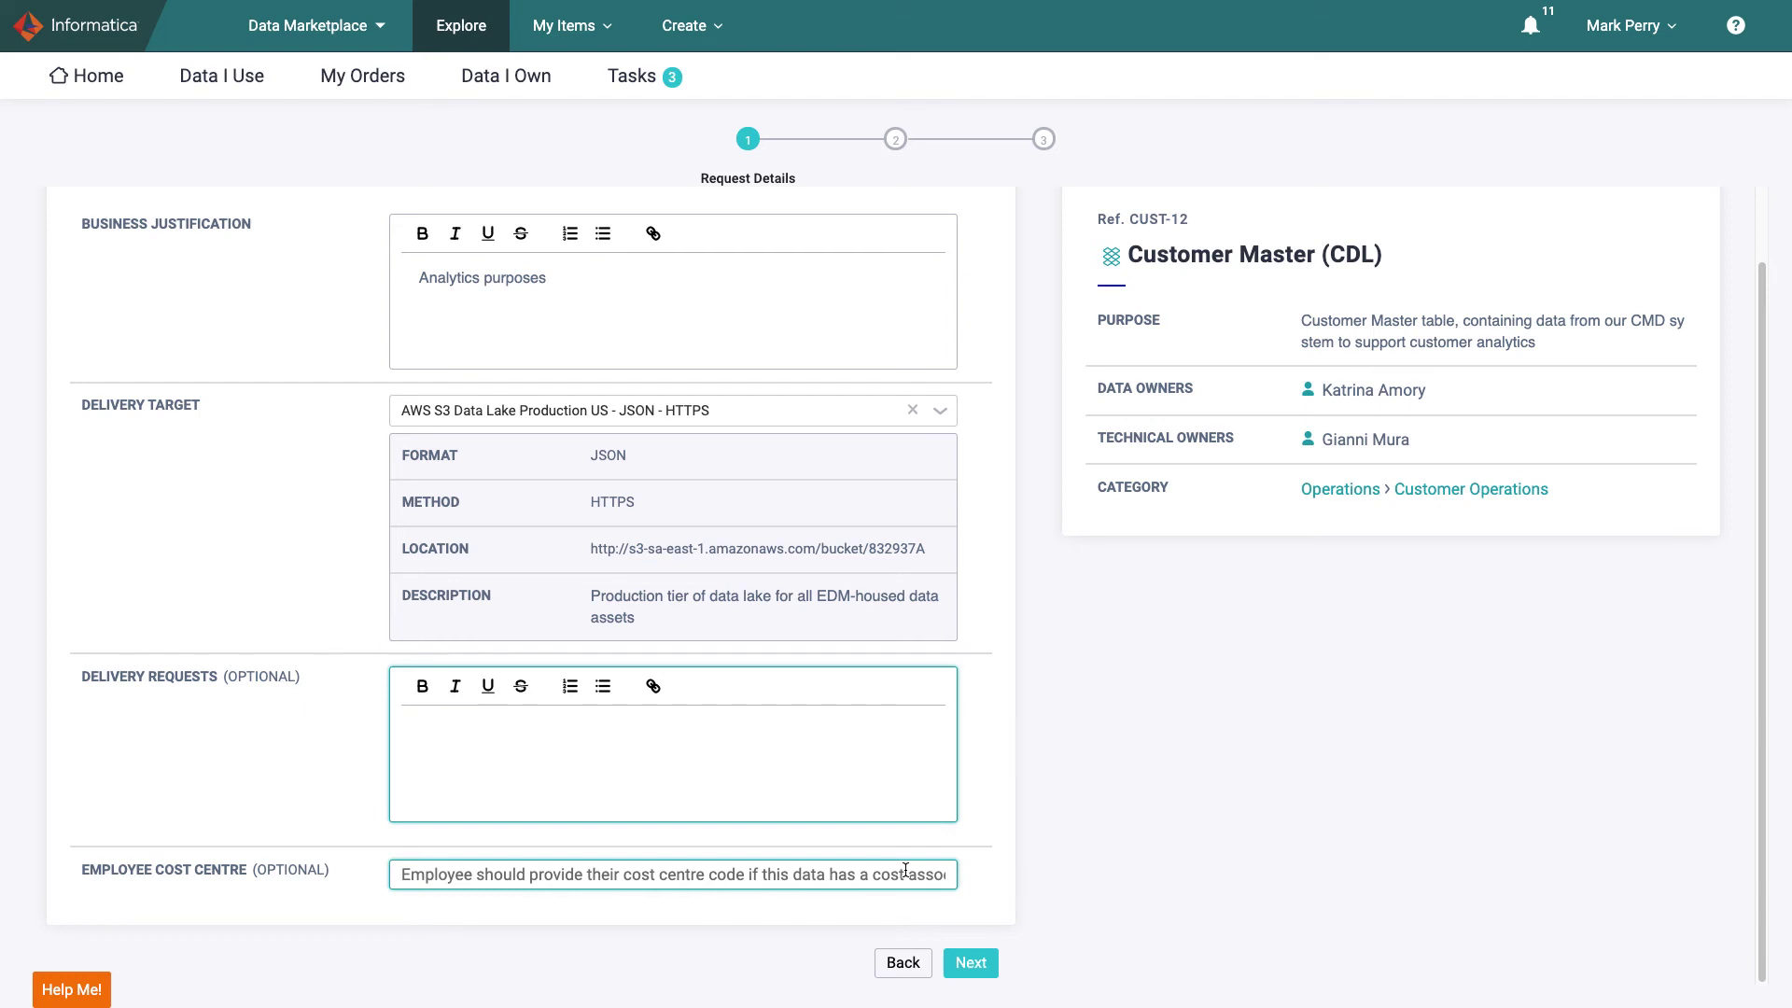
- Agree to the personal data terms of use and submit the order
{"action": "left_click", "coordinate": [967, 965]}
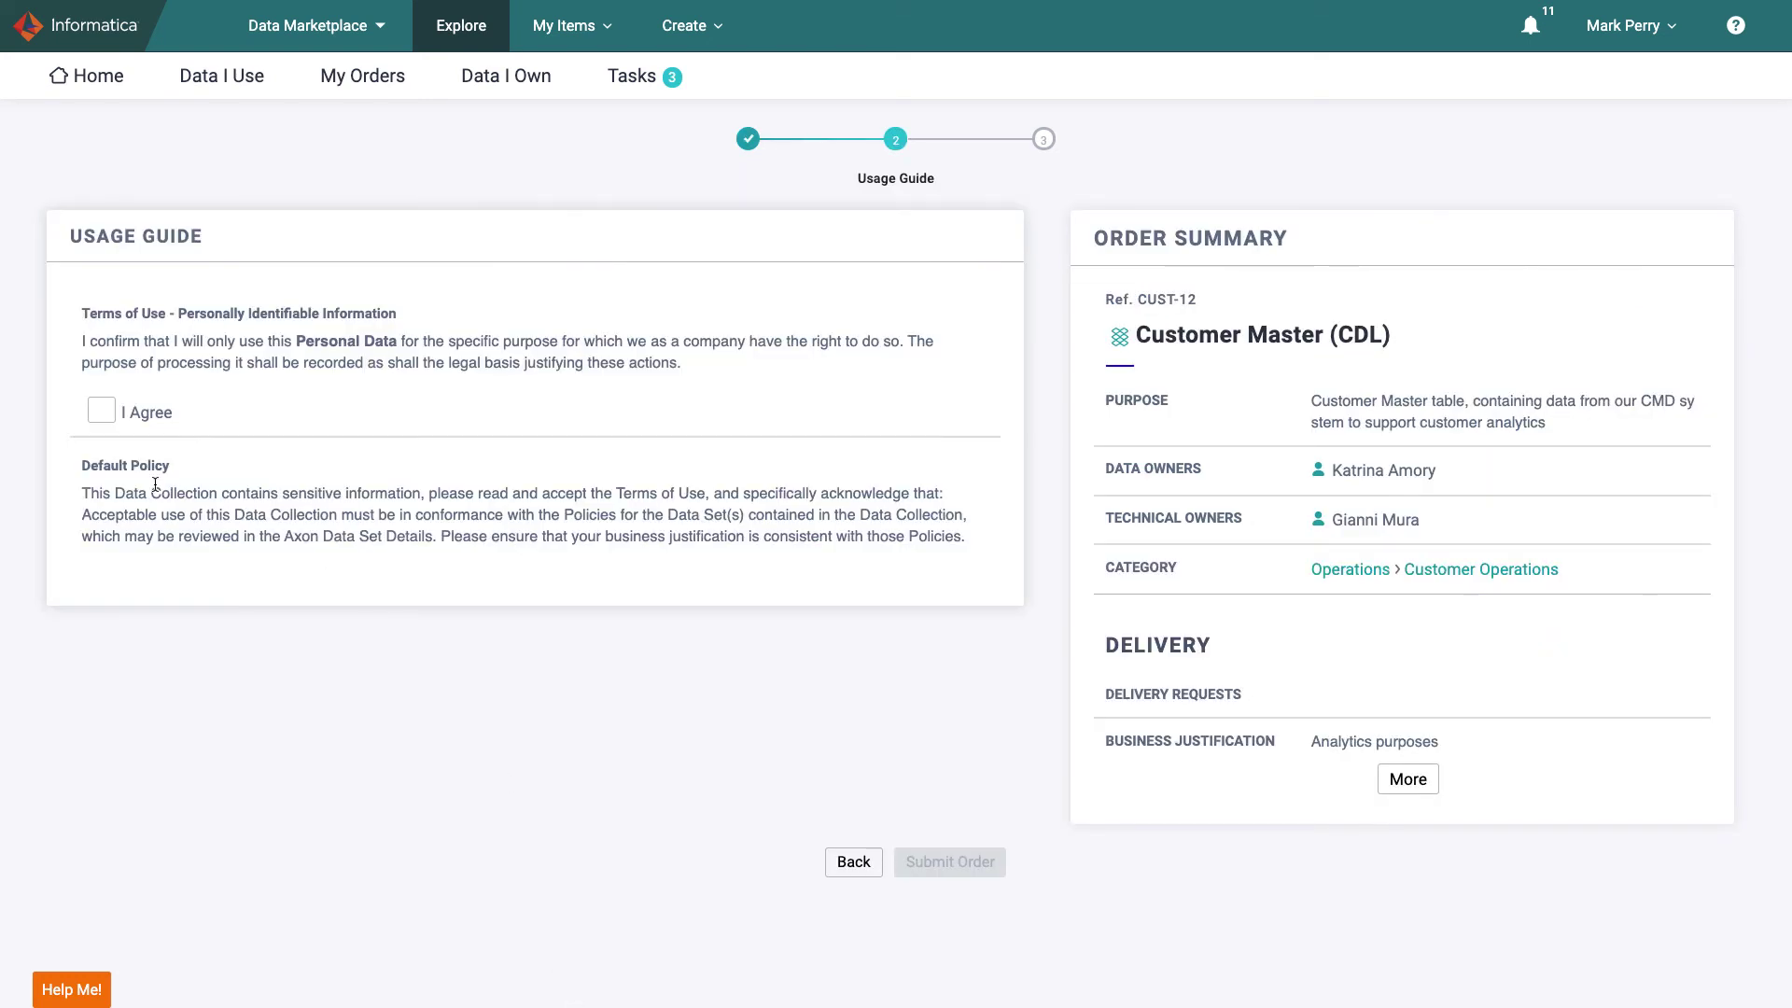
{"action": "left_click", "coordinate": [104, 415]}
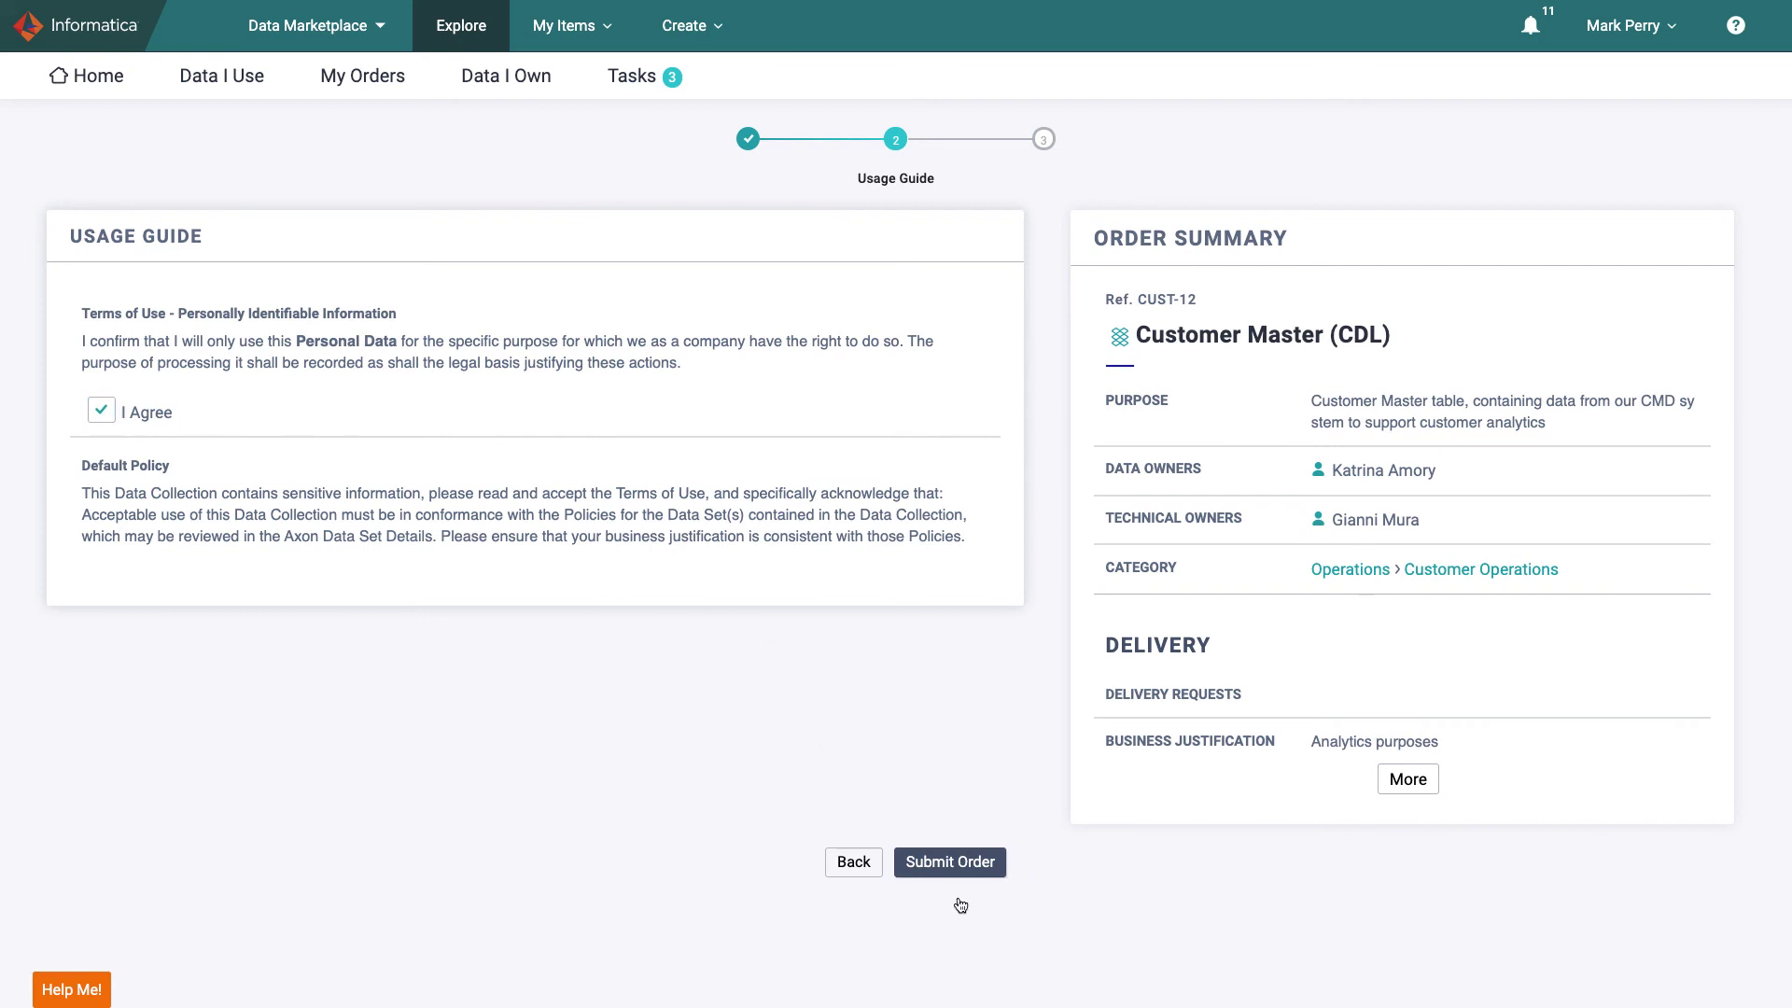
{"action": "left_click", "coordinate": [959, 868]}
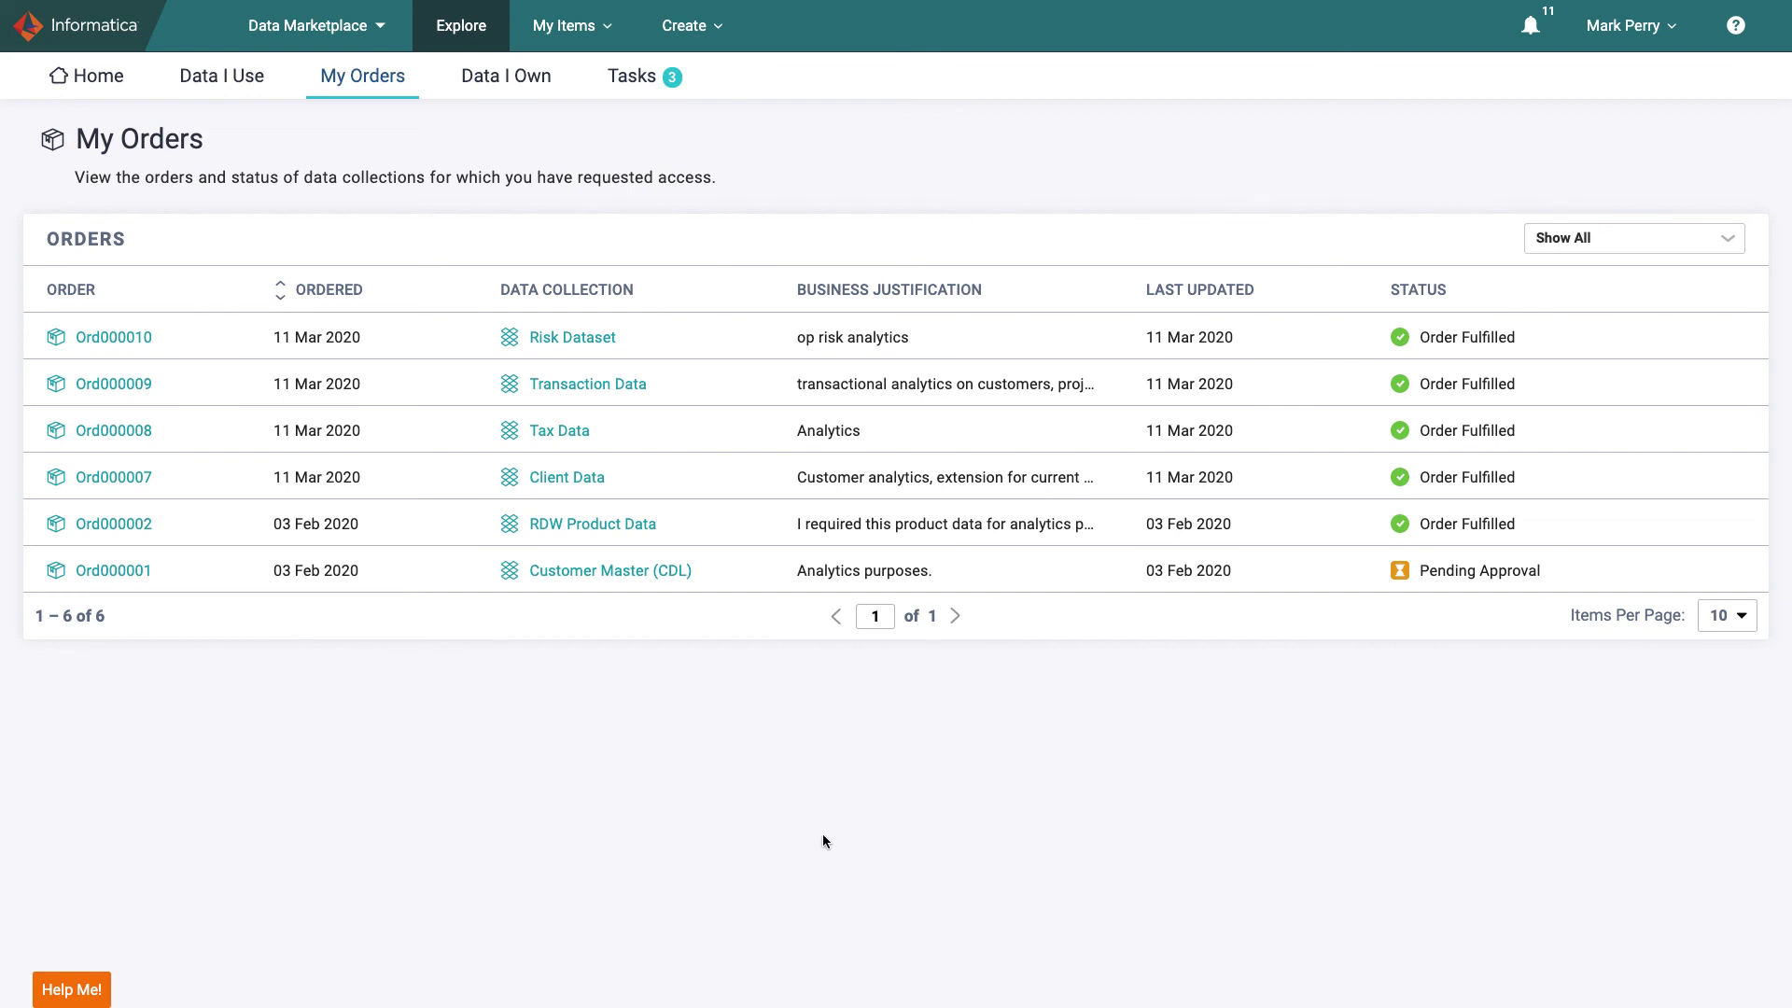
- Filter My Orders by Pending Approval to see the Customer Master (CDL) order, then by Order Fulfilled
{"action": "left_click", "coordinate": [1733, 239]}
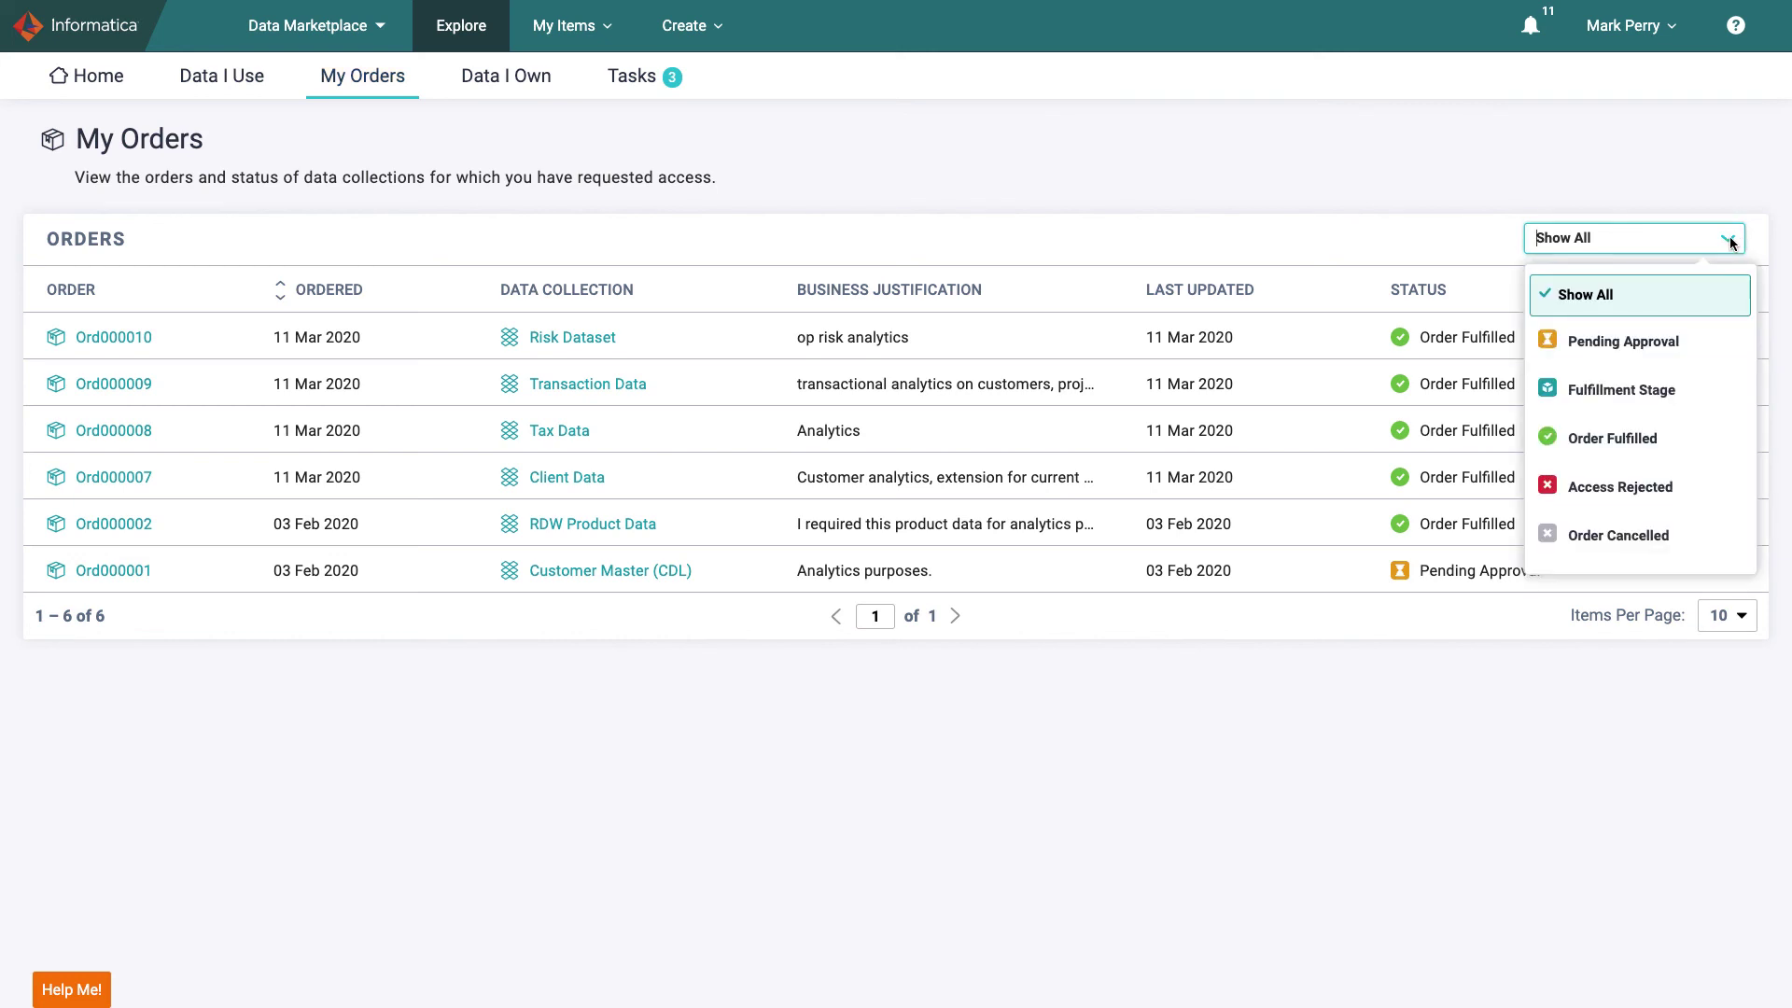
{"action": "left_click", "coordinate": [1710, 350]}
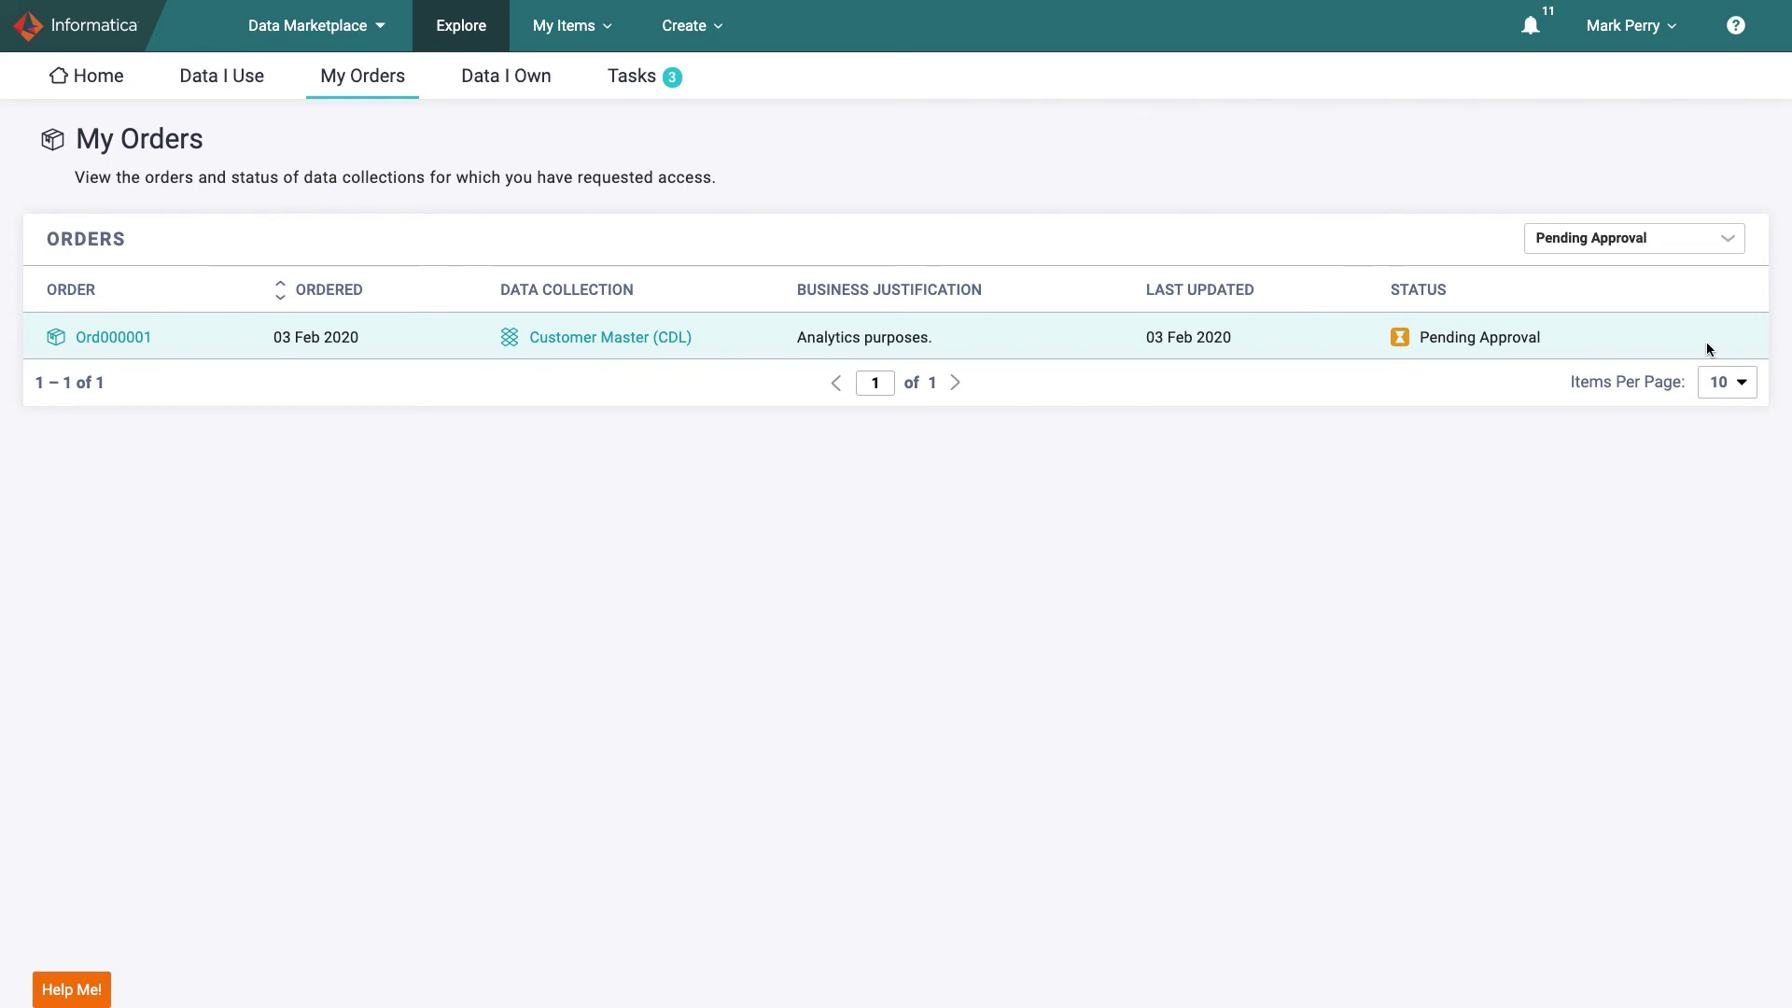
{"action": "left_click", "coordinate": [1695, 239]}
{"action": "left_click", "coordinate": [1664, 465]}
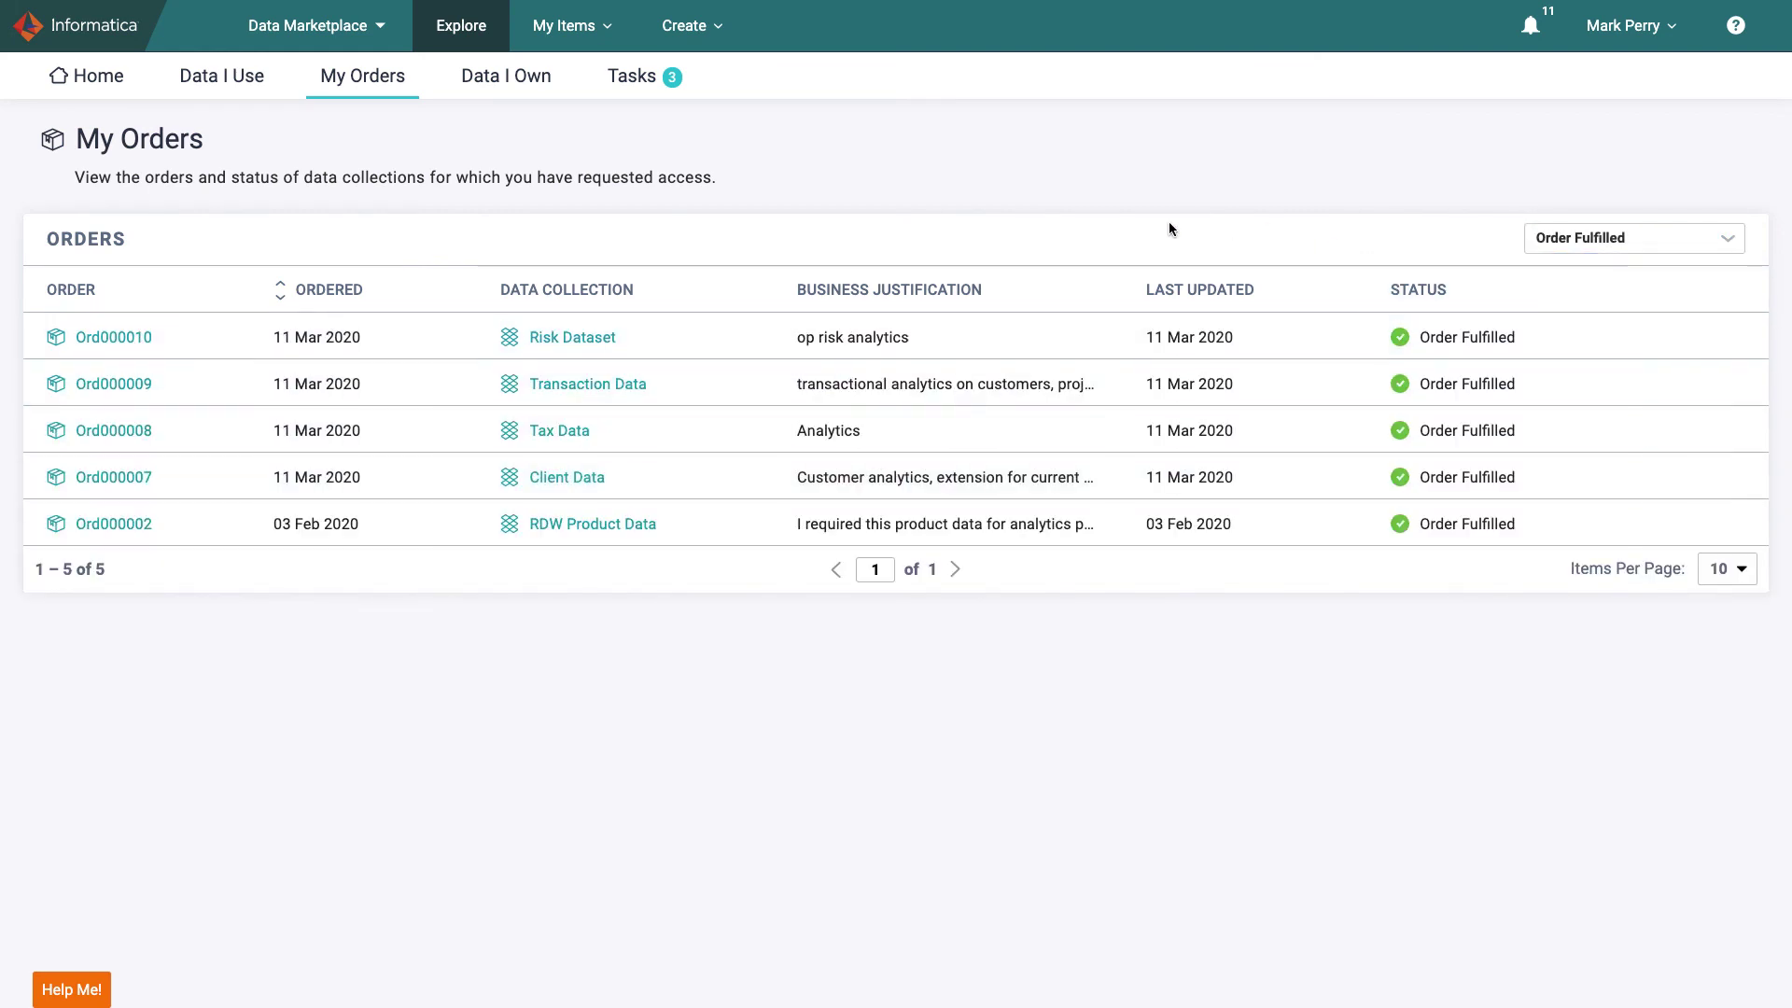
- Show the Data I Use page with five collections, including Risk Dataset and Tax Data
{"action": "left_click", "coordinate": [229, 86]}
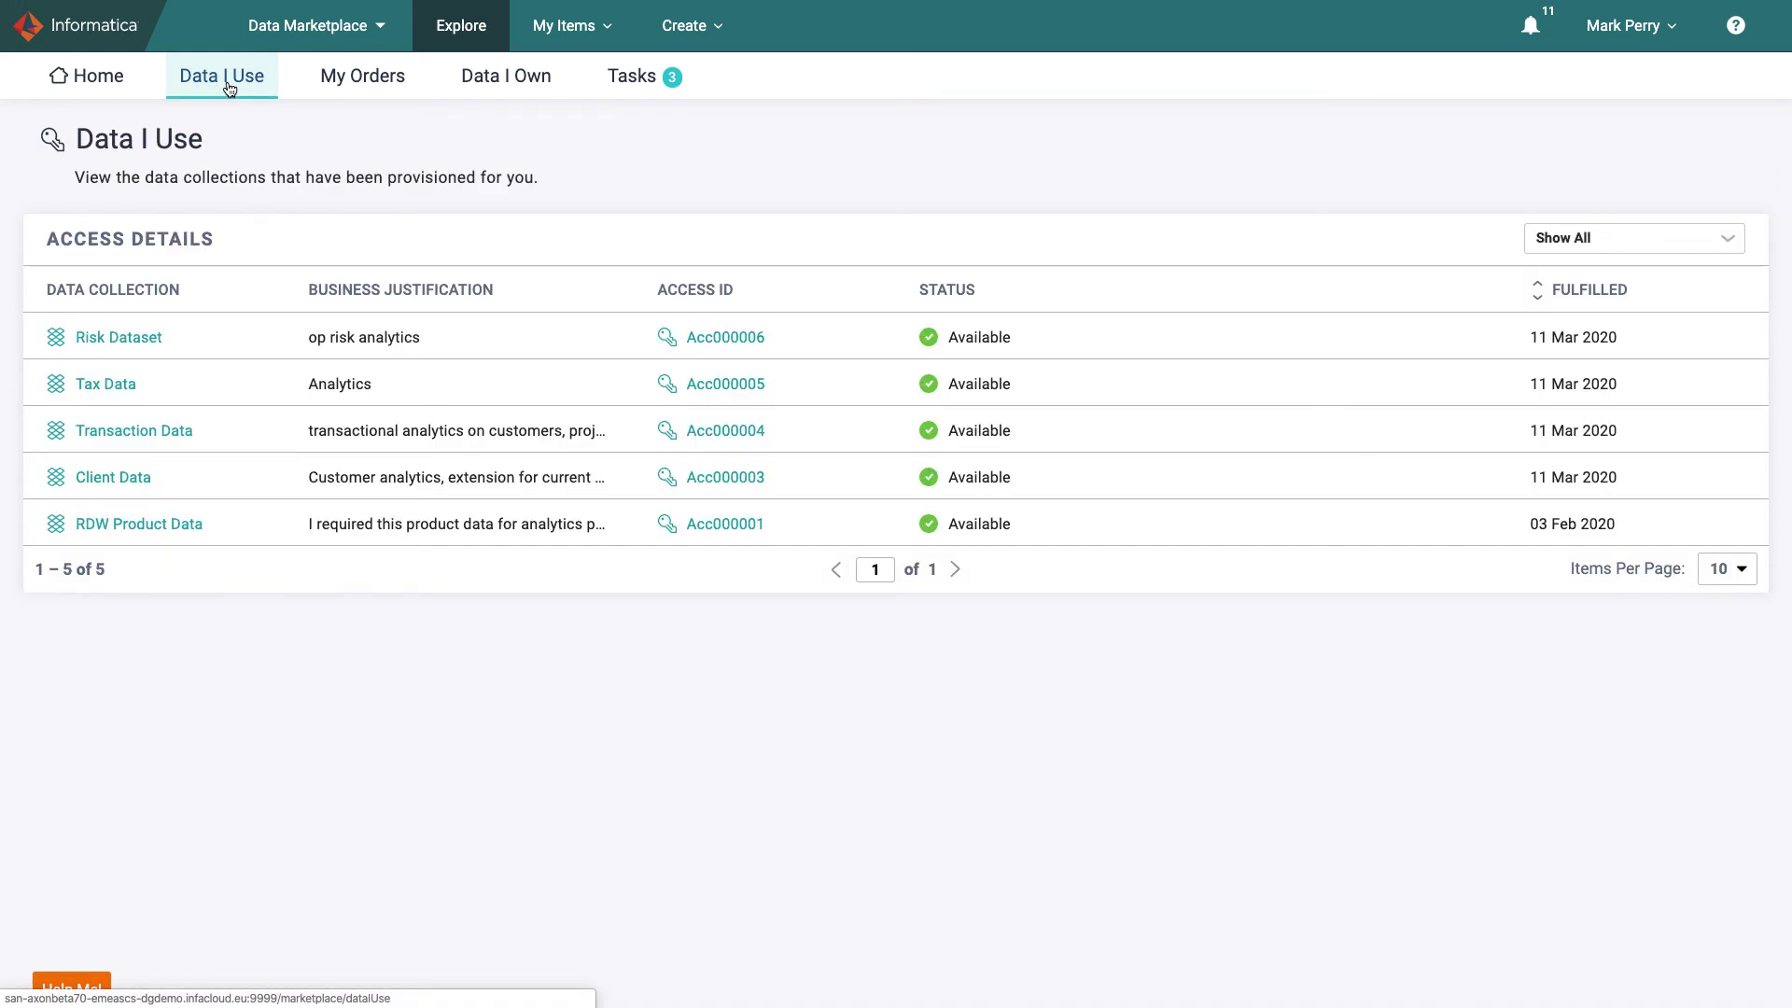